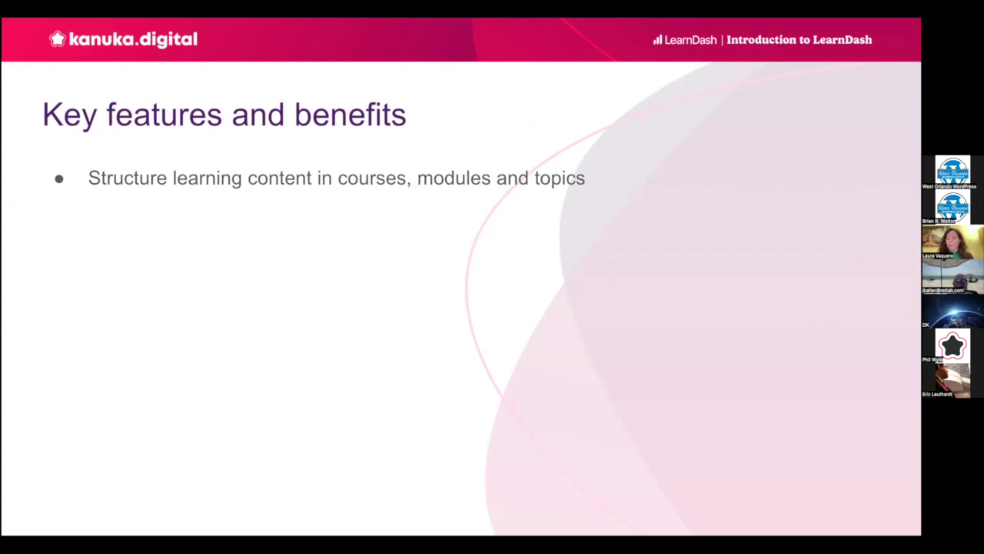
# Step: Reveal the course start and end dates point on the Key features and benefits slide
pyautogui.press('Right')
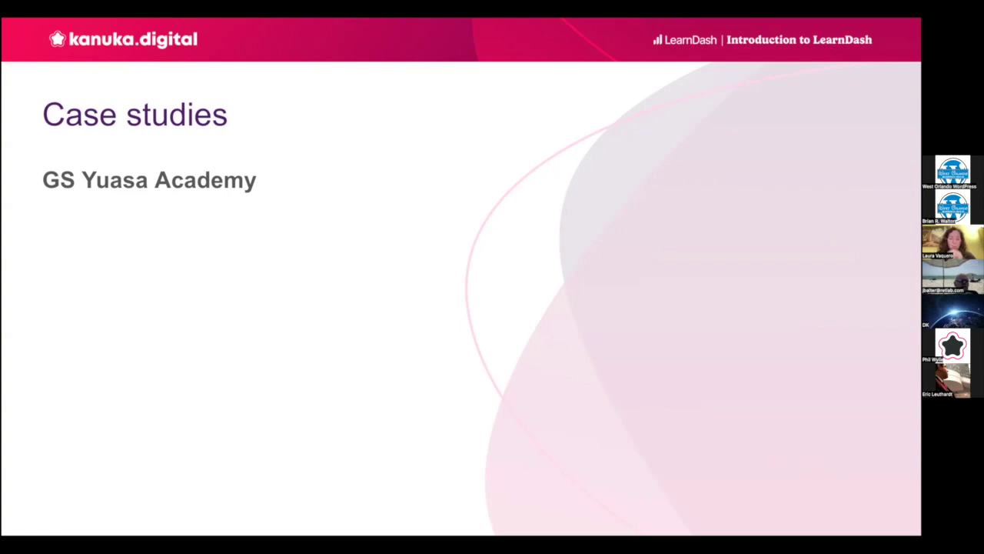
# Step: Reveal the first GS Yuasa Academy fact and the point about video-based content
pyautogui.press('Right')
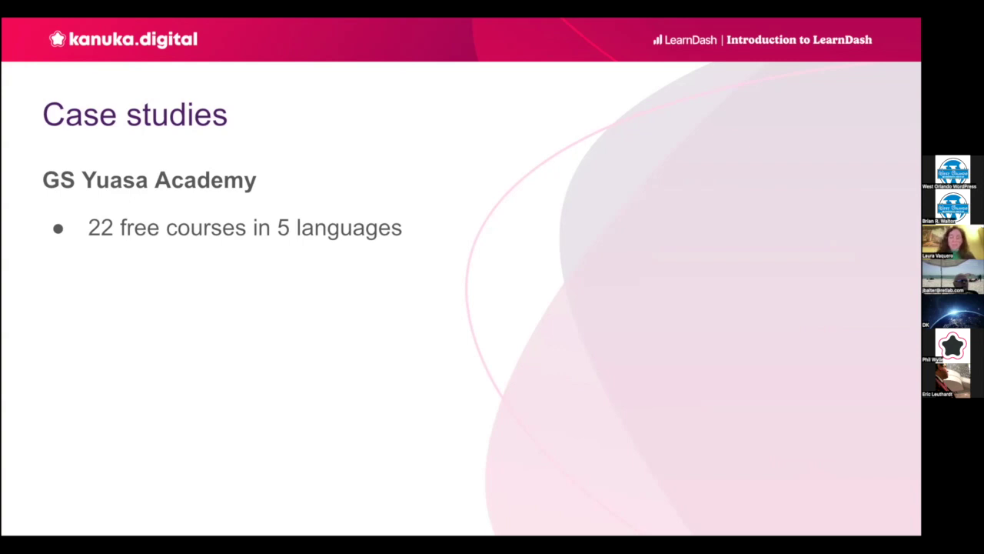
pyautogui.press('Right')
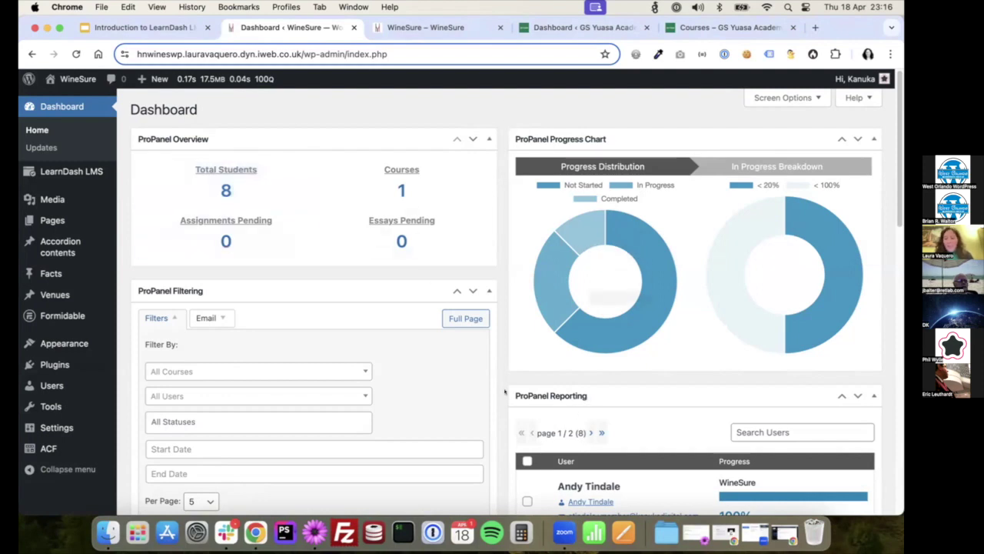
pyautogui.scroll(-2, 534, 416)
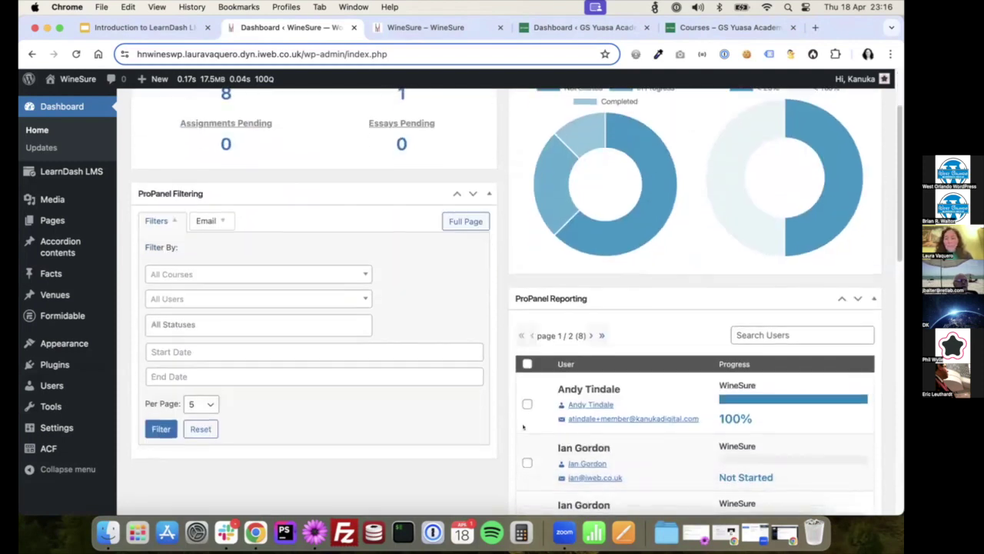
pyautogui.scroll(-1, 531, 421)
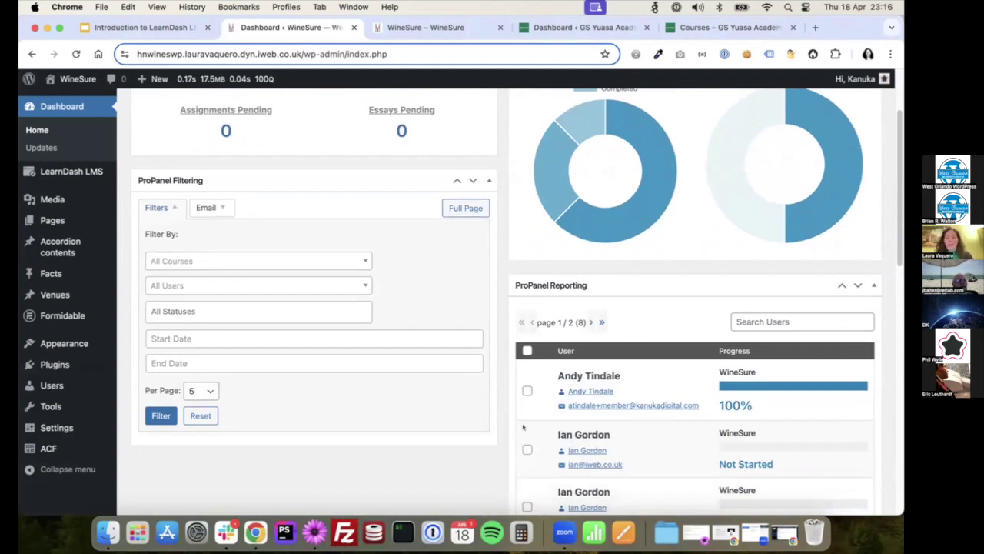
pyautogui.scroll(-10, 486, 392)
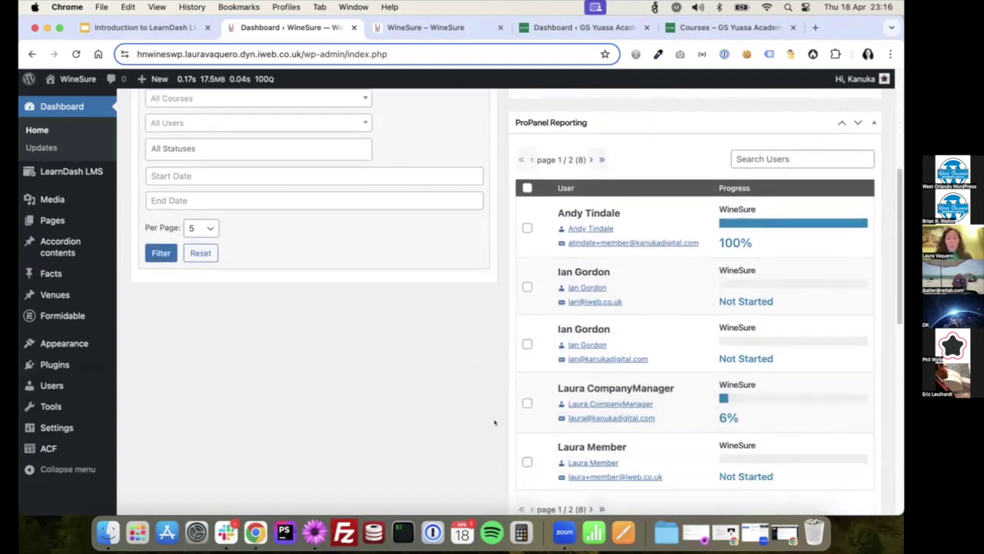
pyautogui.scroll(12, 493, 430)
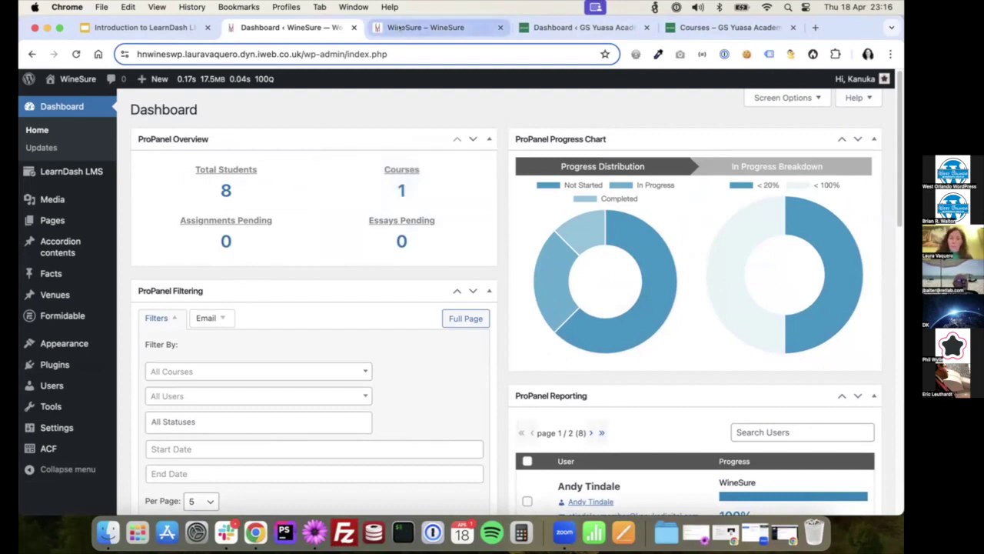
# Step: Open the Introduction to Wine module from the WineSure course page
pyautogui.click(400, 28)
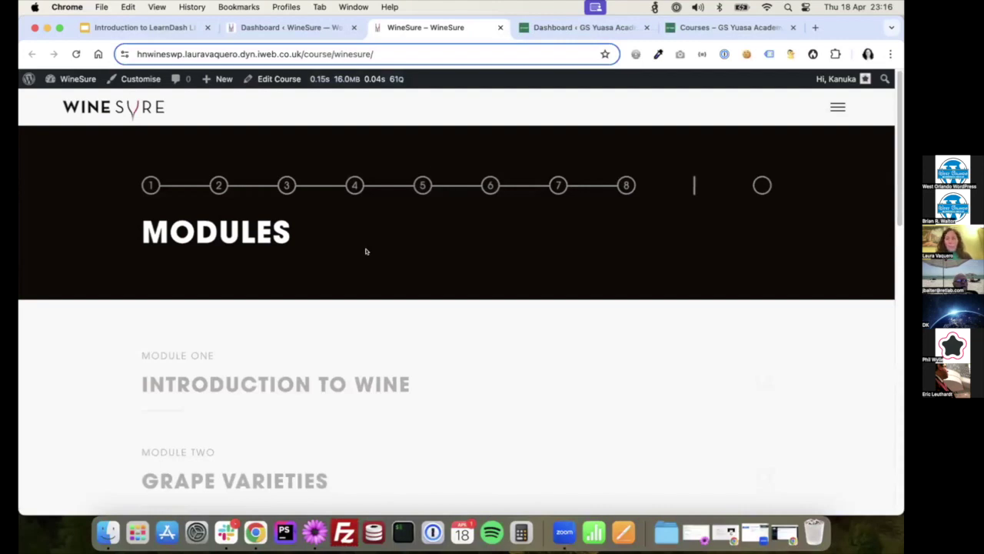
pyautogui.scroll(-3, 428, 285)
pyautogui.scroll(3, 418, 282)
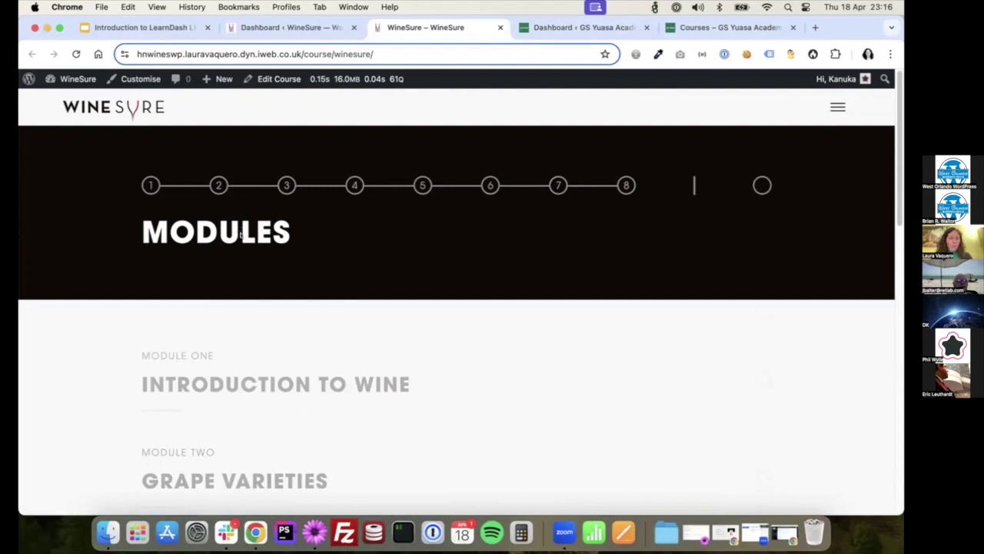
pyautogui.click(280, 378)
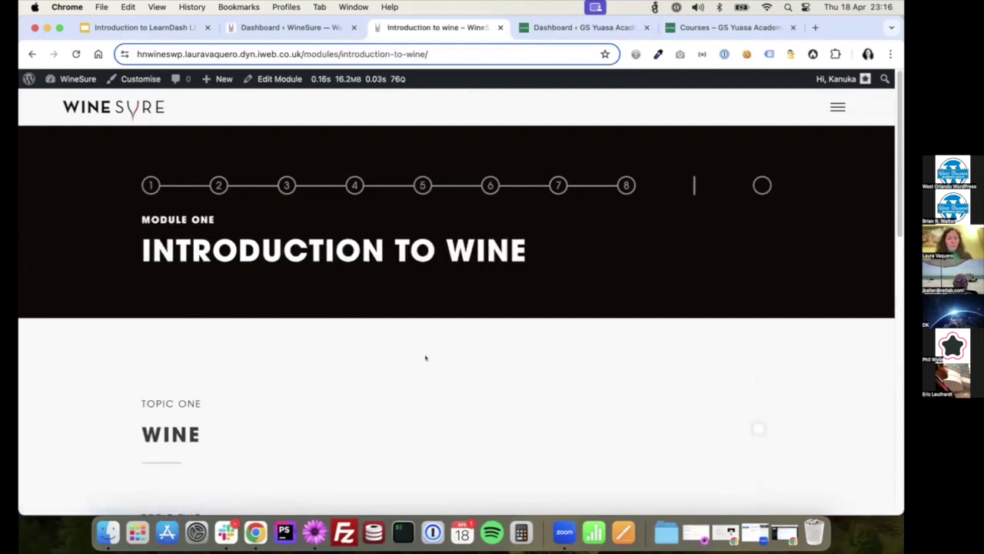
pyautogui.scroll(-3, 416, 354)
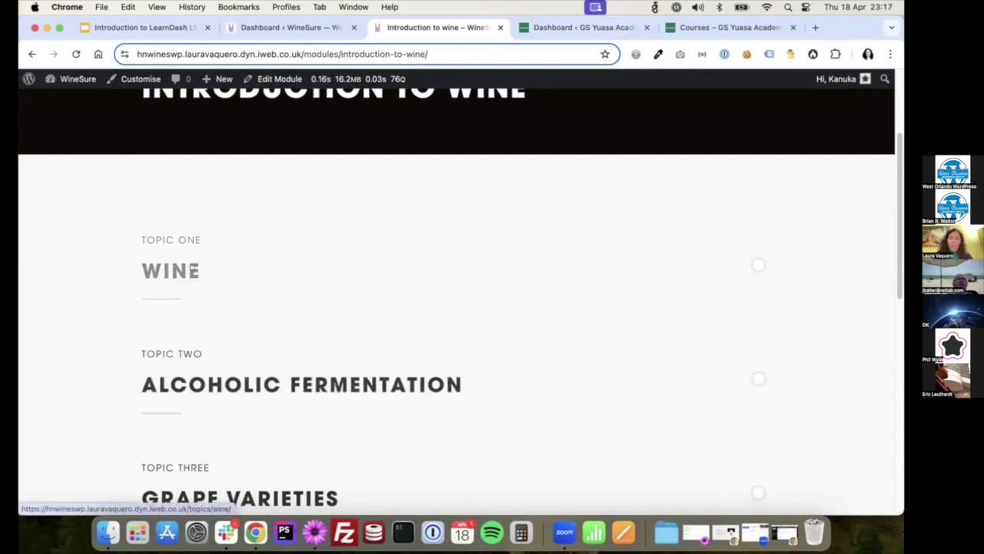
# Step: Read through the Wine topic page and advance to the Alcoholic Fermentation topic
pyautogui.click(193, 267)
pyautogui.scroll(-2, 336, 313)
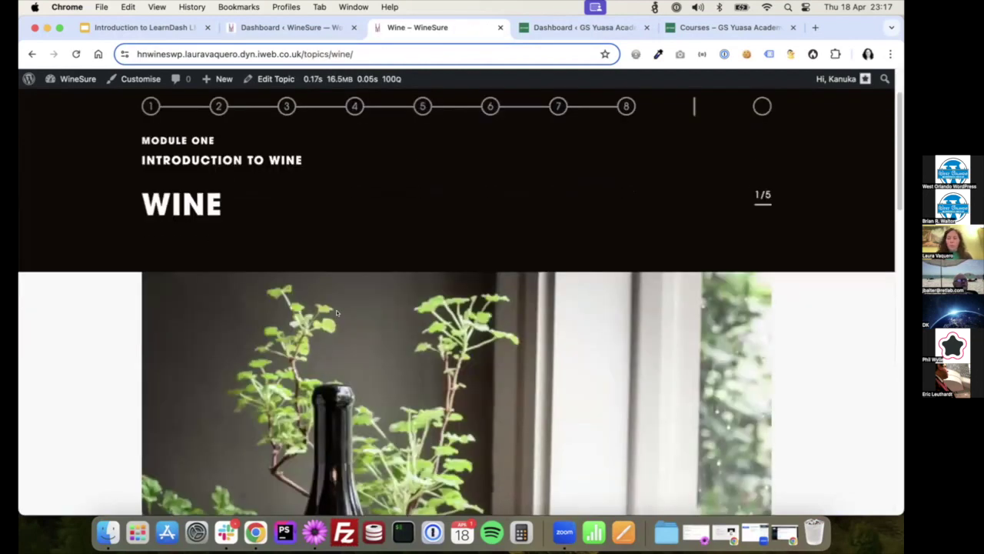
pyautogui.scroll(-10, 337, 313)
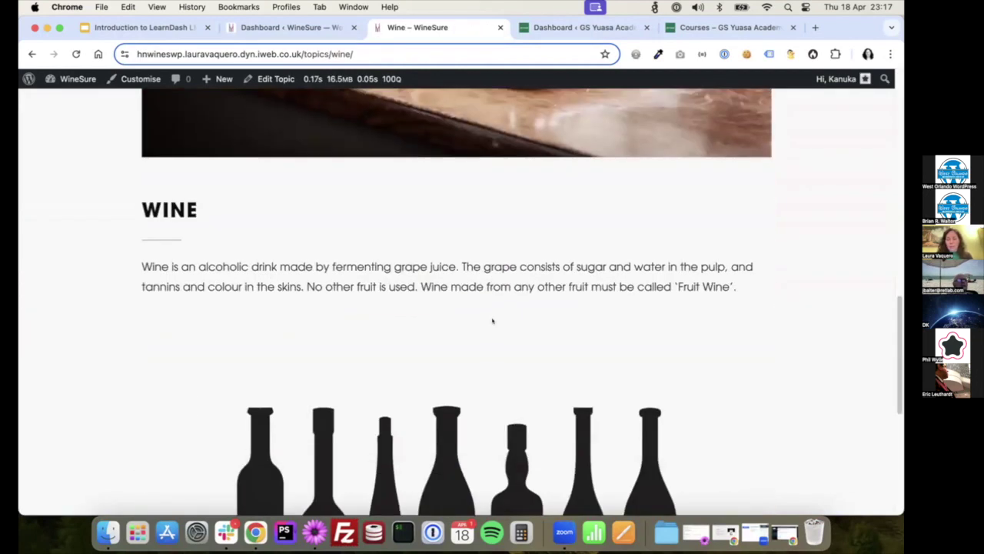
pyautogui.scroll(-5, 492, 320)
pyautogui.scroll(3, 608, 323)
pyautogui.scroll(-3, 611, 323)
pyautogui.click(743, 416)
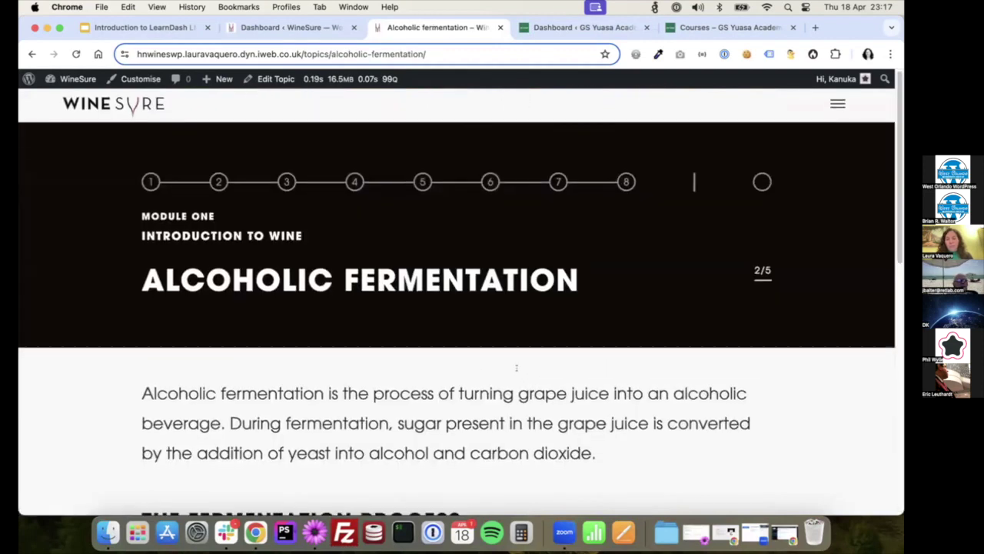
pyautogui.scroll(-3, 529, 369)
pyautogui.scroll(3, 532, 370)
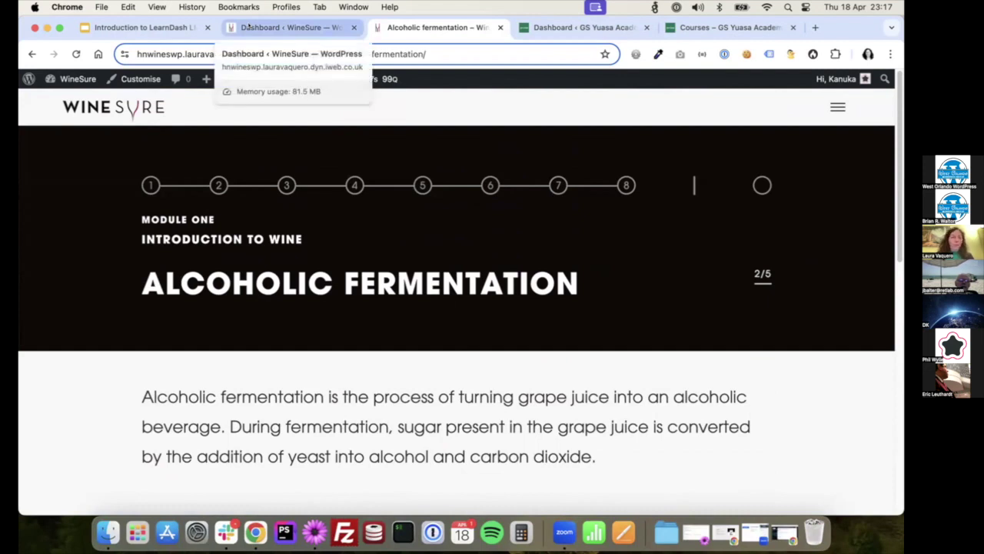
# Step: Show the LearnDash LMS Courses list in the WineSure admin, with its single WineSure course
pyautogui.click(248, 27)
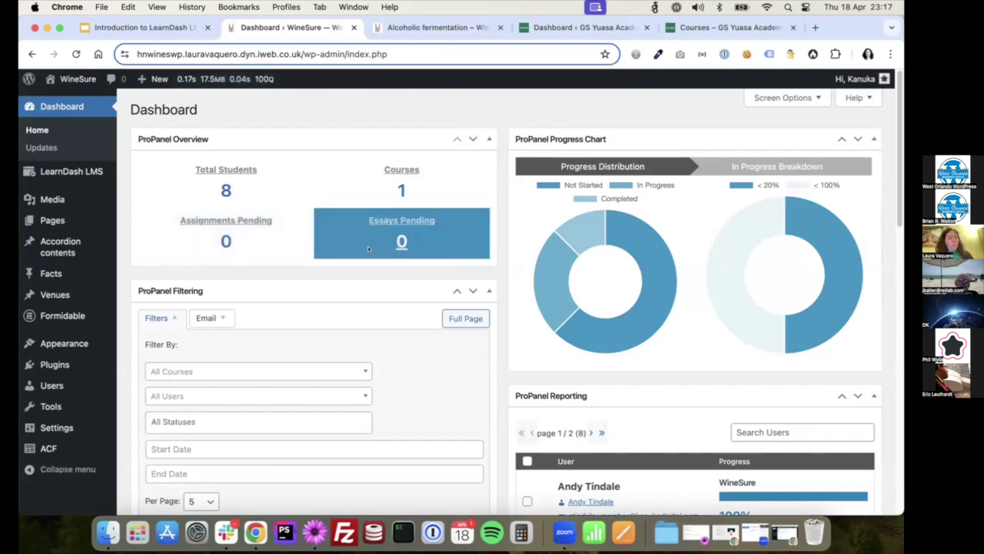
pyautogui.moveTo(58, 173)
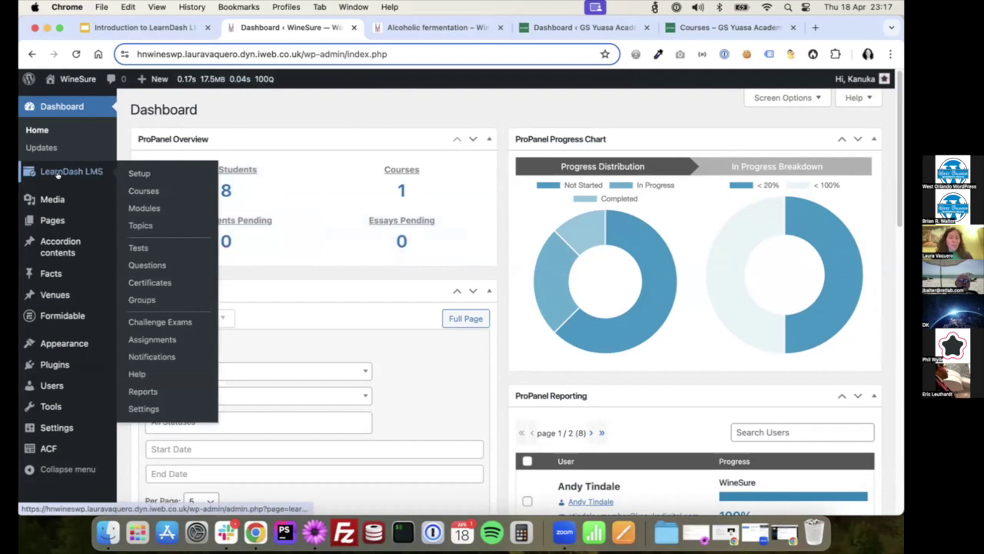
pyautogui.click(59, 174)
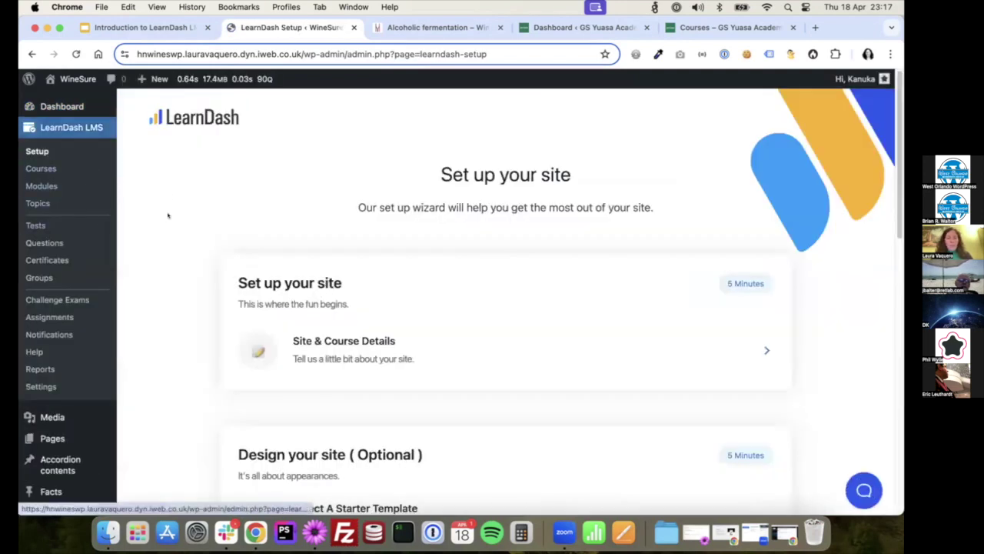
pyautogui.scroll(-5, 201, 272)
pyautogui.scroll(4, 200, 274)
pyautogui.scroll(1, 184, 254)
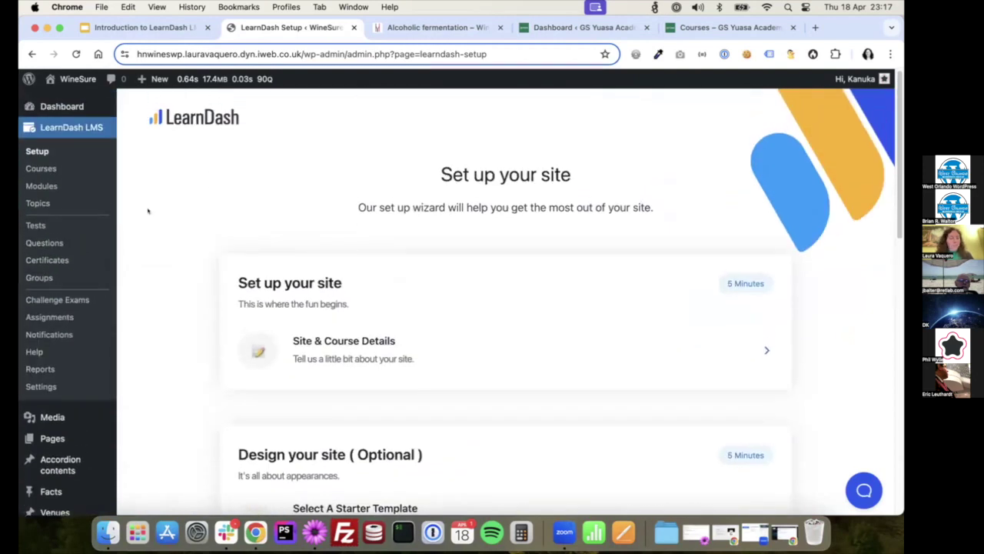
pyautogui.click(42, 168)
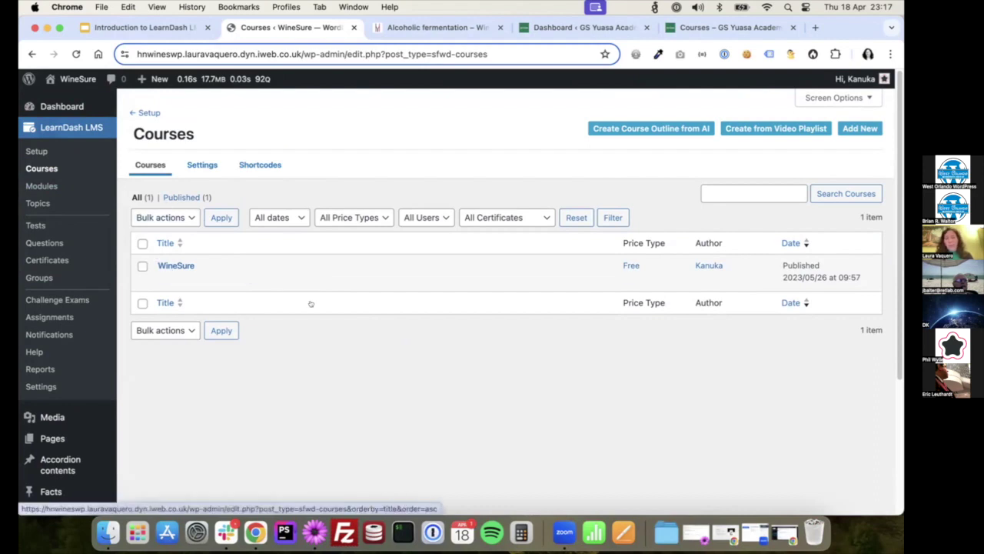
# Step: Open the WineSure course editor and review its enrolment statistics on the Dashboard tab
pyautogui.click(163, 280)
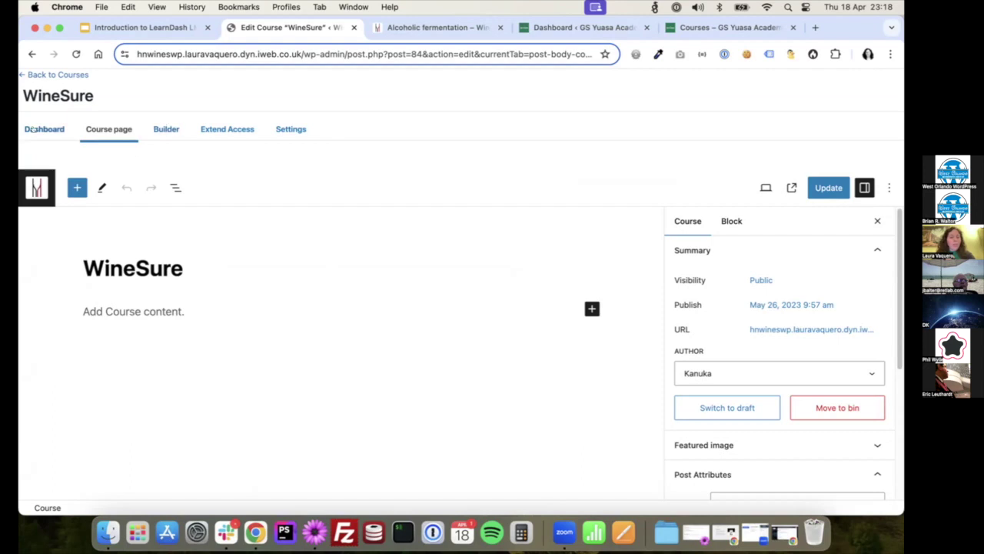
pyautogui.click(55, 134)
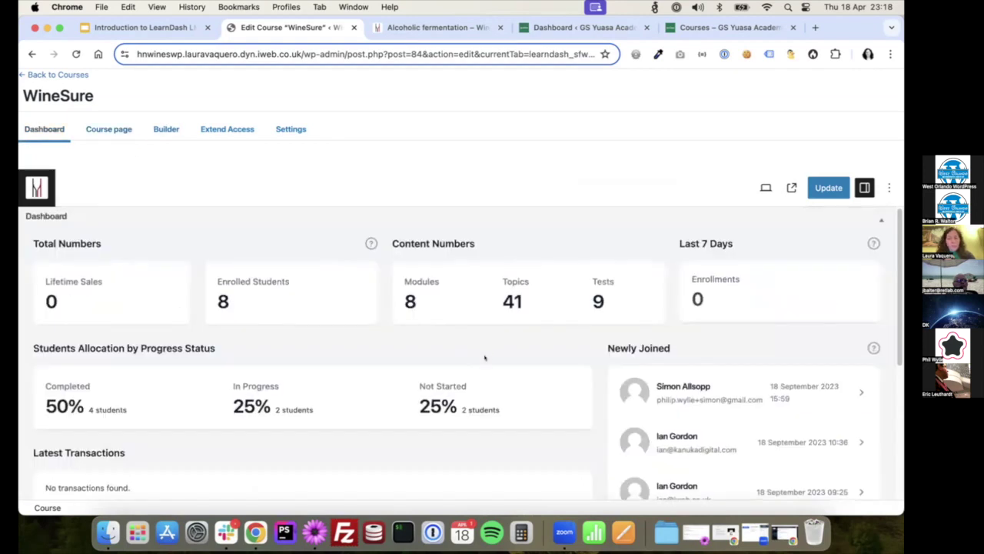
pyautogui.scroll(-5, 485, 372)
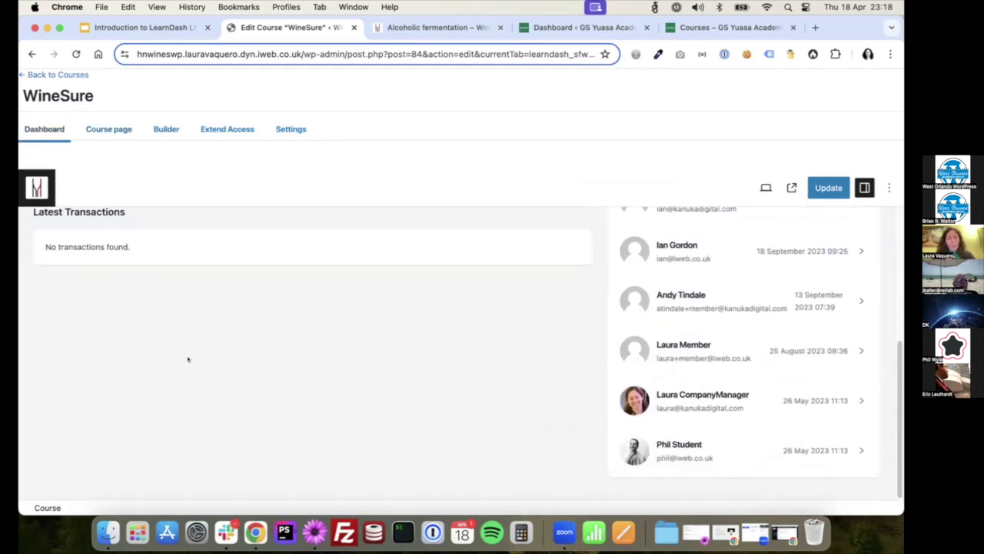
pyautogui.scroll(5, 416, 362)
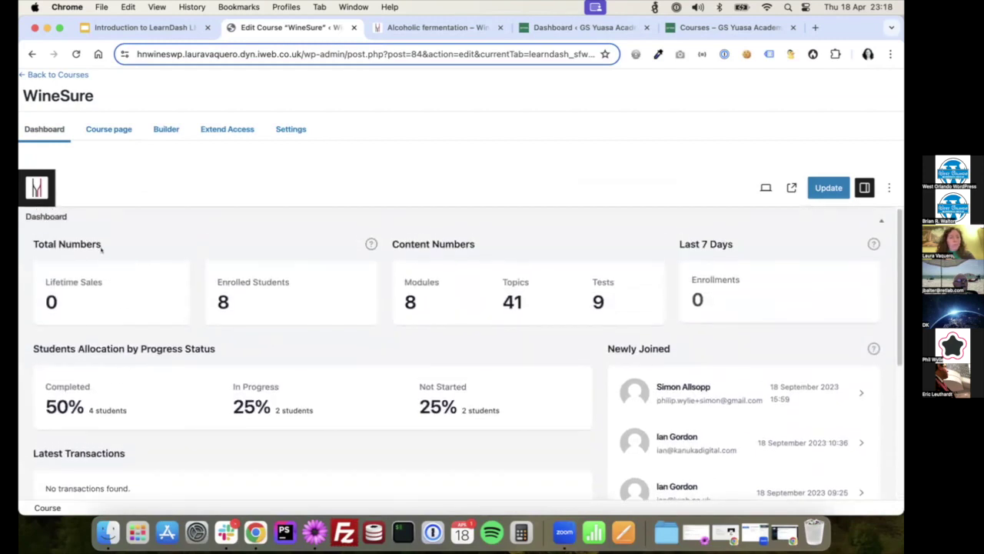
# Step: Return to the course page and scroll to Associated Content listing eight modules plus Final Test
pyautogui.click(108, 130)
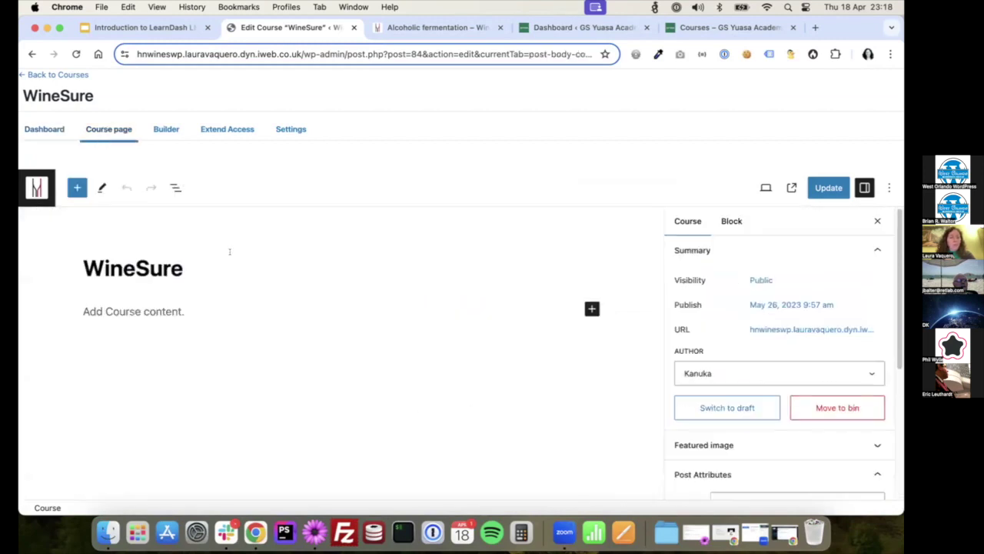
pyautogui.scroll(-2, 790, 379)
pyautogui.scroll(-1, 790, 385)
pyautogui.scroll(3, 784, 384)
pyautogui.scroll(-5, 775, 372)
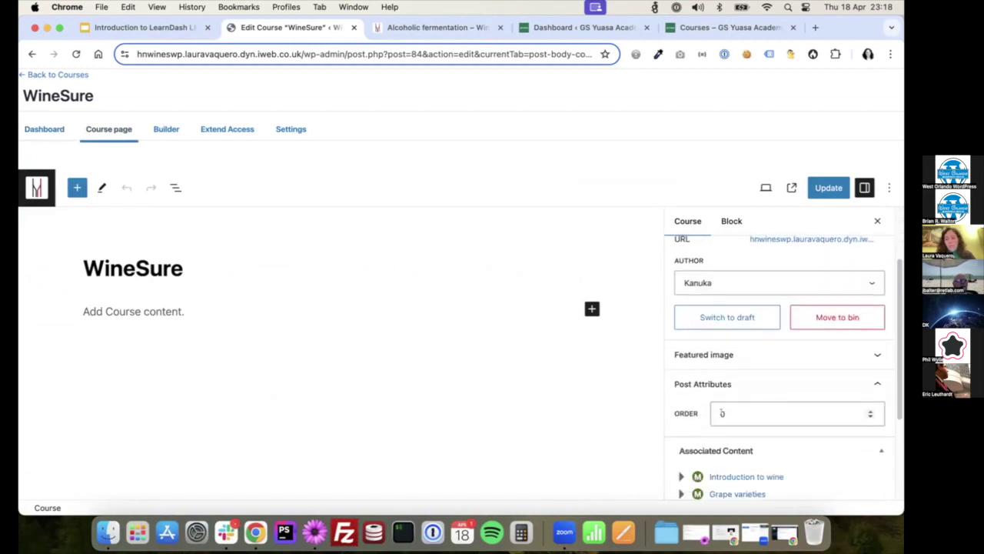
pyautogui.scroll(-1, 774, 331)
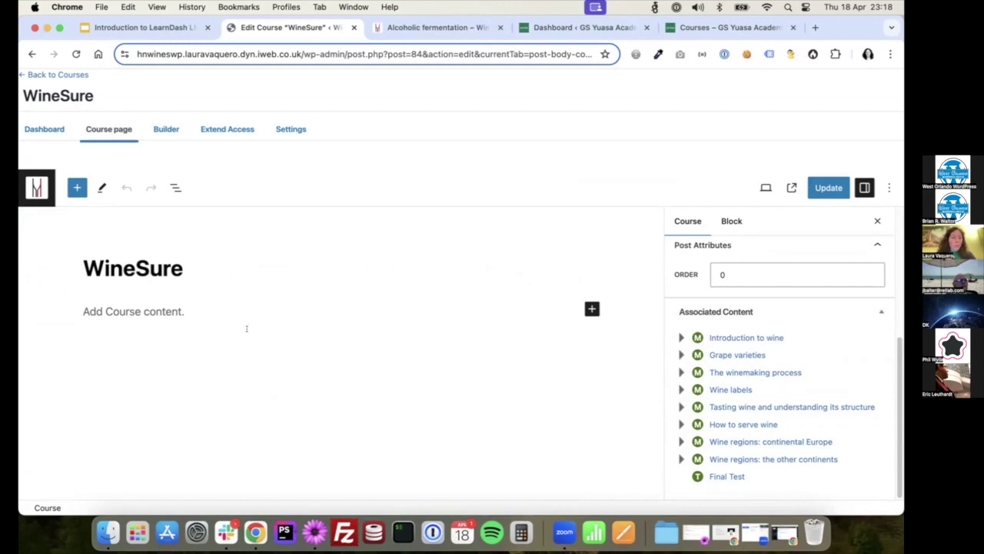
# Step: In the Course Builder, expand Introduction to wine and scroll through its topics like Grape varieties
pyautogui.click(163, 129)
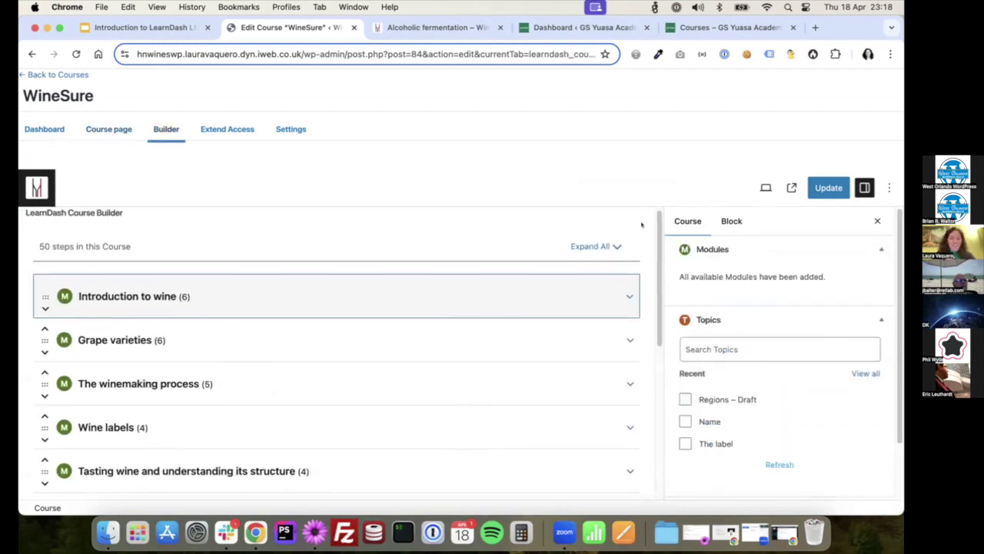
pyautogui.scroll(-3, 379, 313)
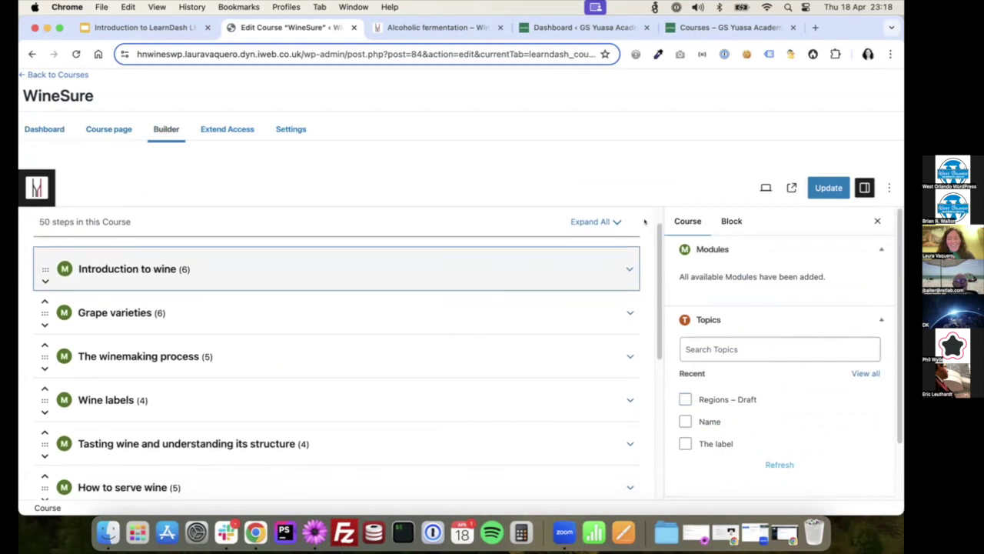
pyautogui.scroll(-2, 377, 319)
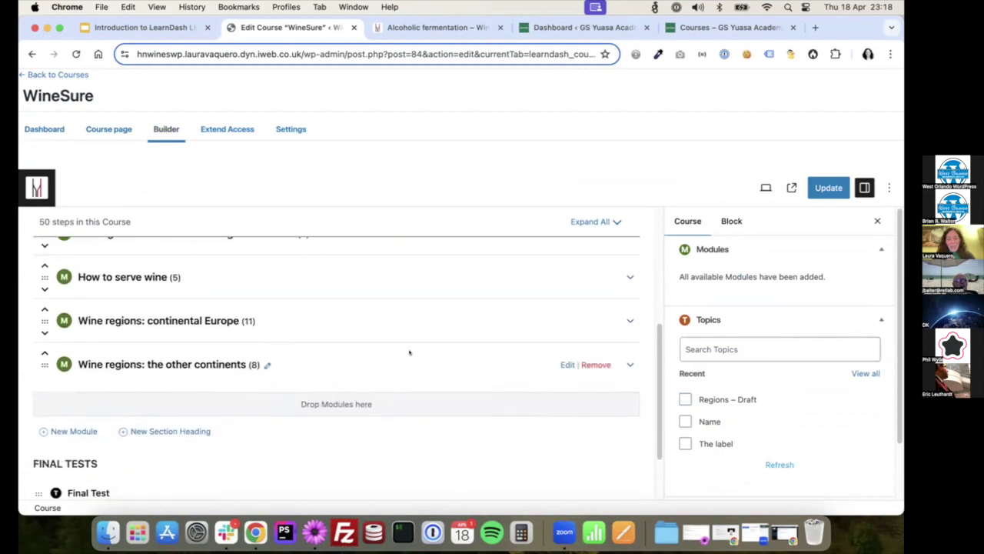
pyautogui.scroll(6, 415, 342)
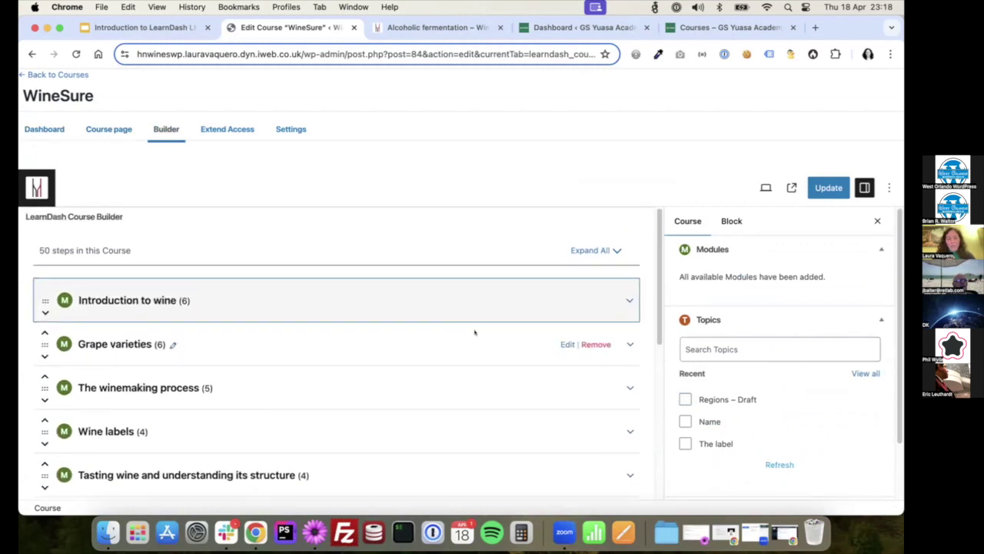
pyautogui.click(628, 300)
pyautogui.scroll(-1, 637, 346)
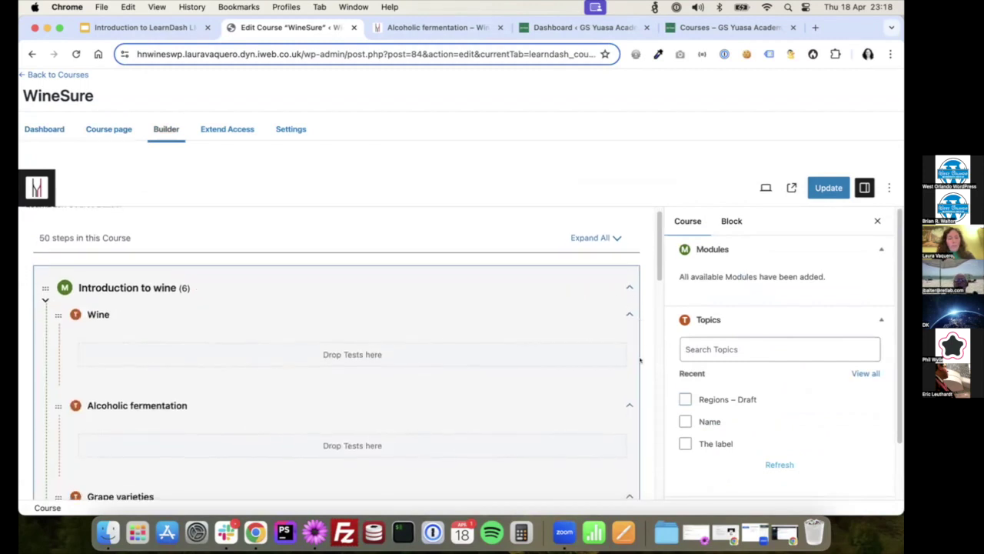
pyautogui.scroll(-4, 248, 359)
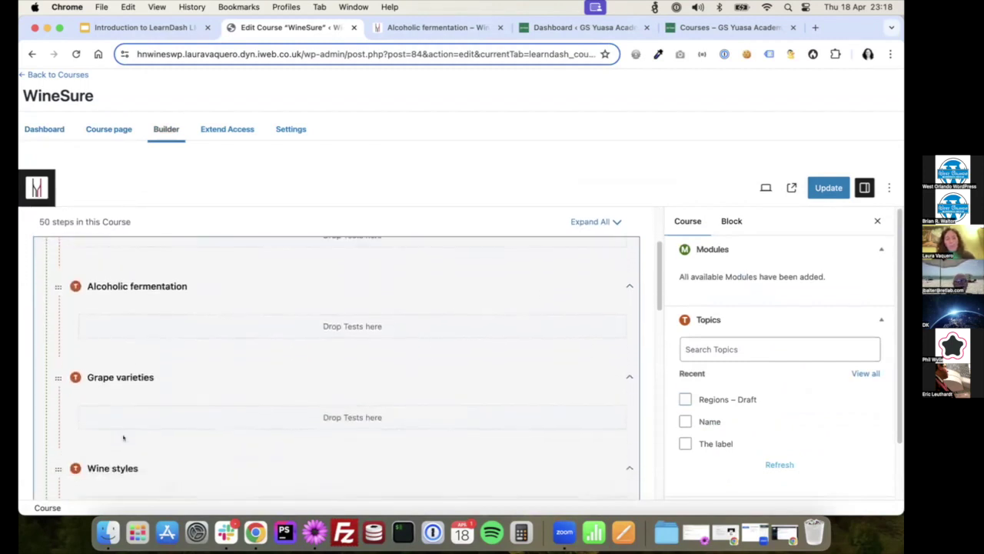
pyautogui.scroll(-3, 130, 429)
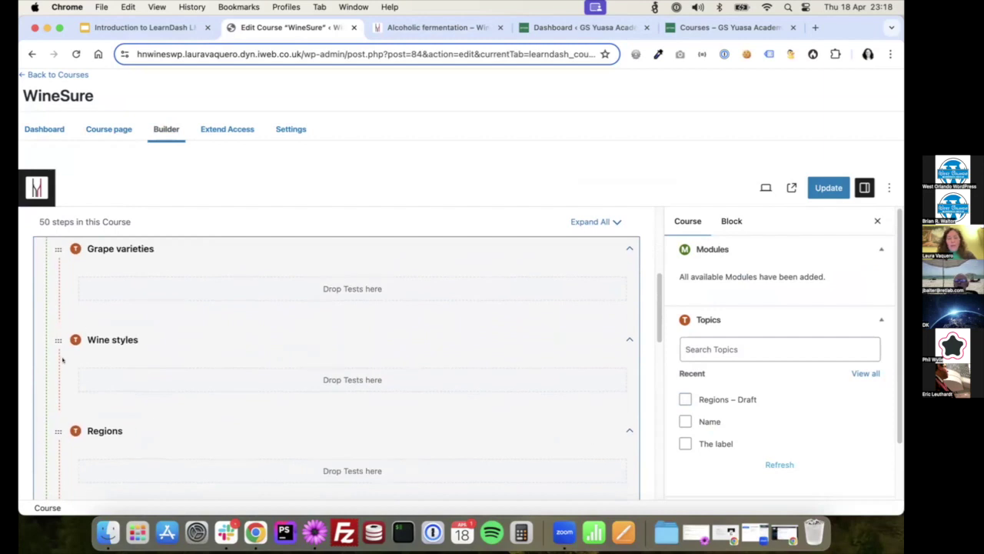
pyautogui.scroll(-1, 73, 373)
pyautogui.scroll(-3, 42, 421)
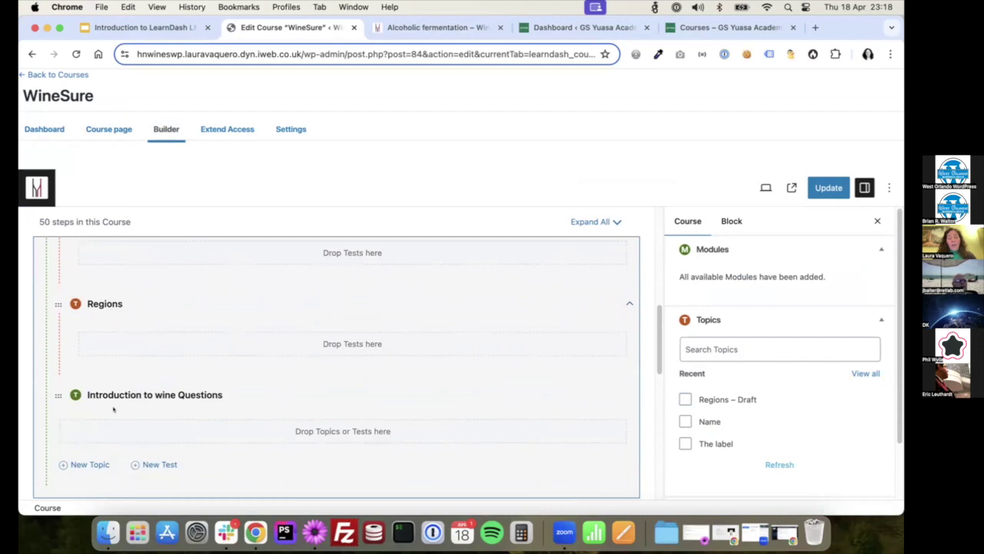
pyautogui.scroll(4, 116, 404)
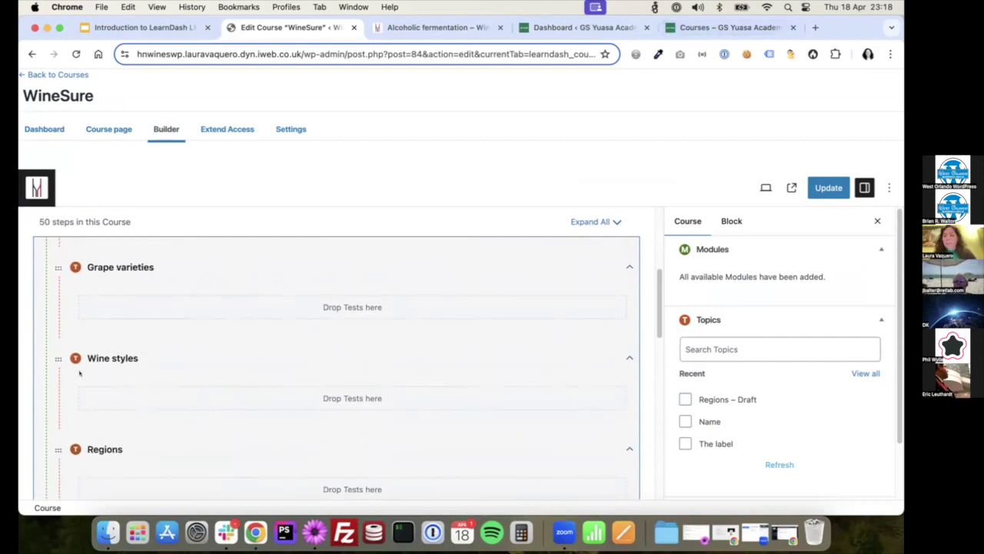
# Step: Check the Wi-Fi network connection from the macOS menu bar
pyautogui.click(765, 8)
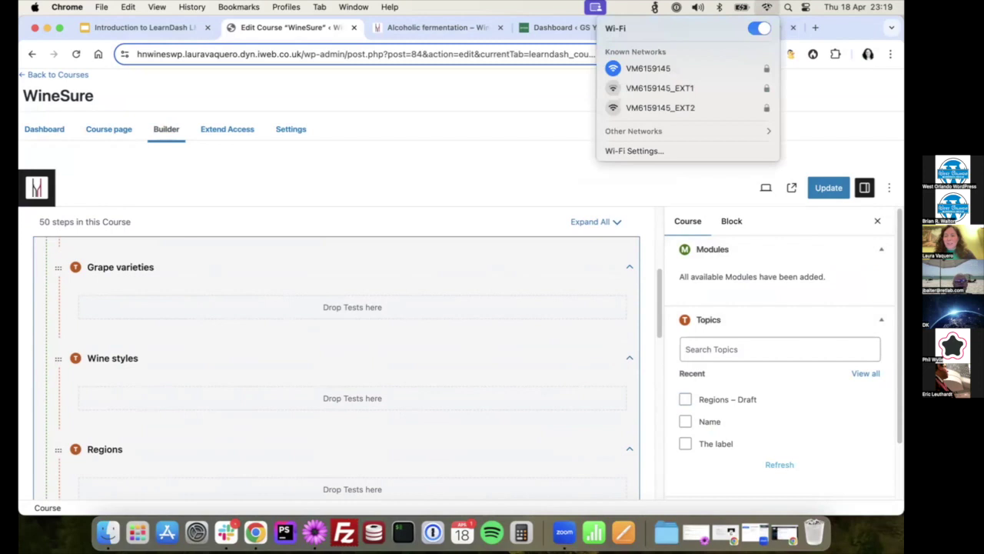
pyautogui.press('Escape')
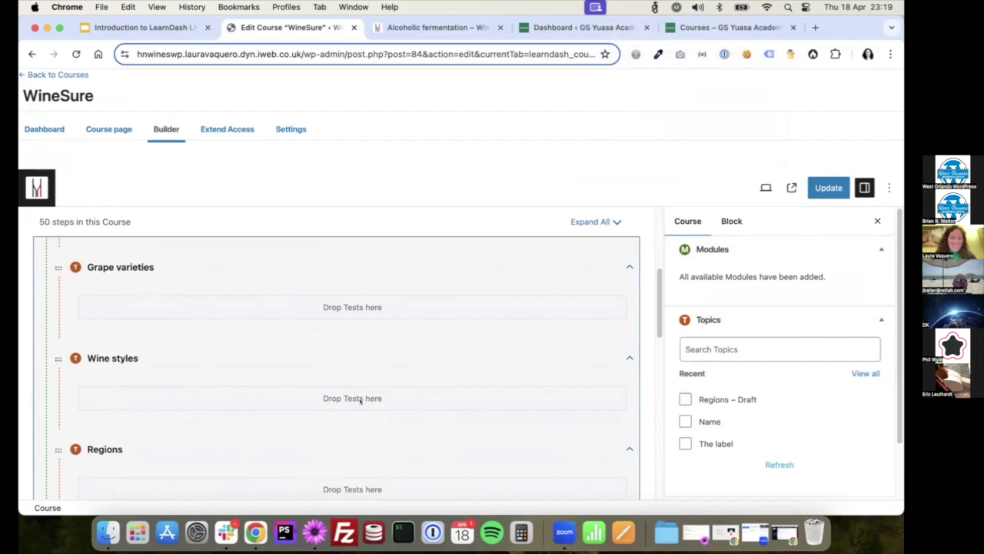
pyautogui.scroll(5, 360, 401)
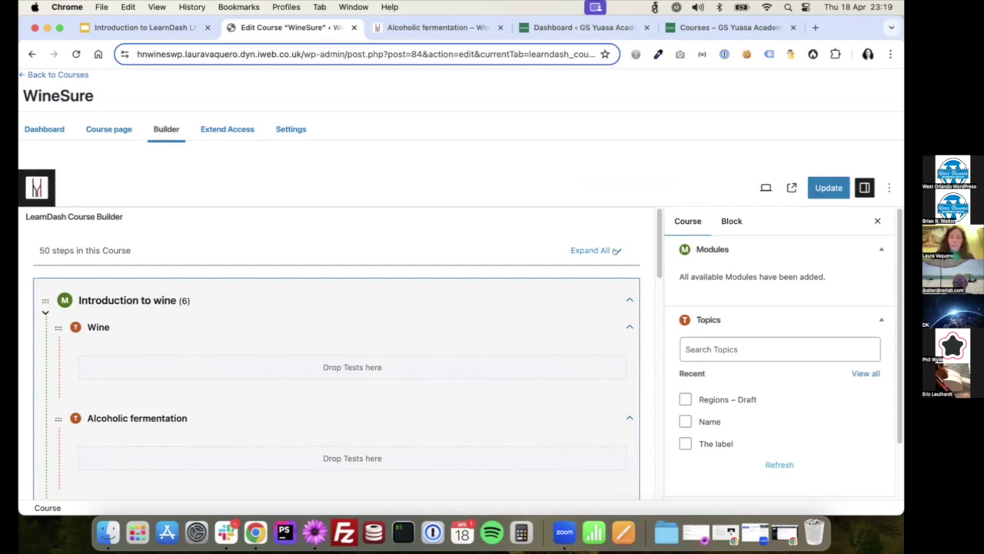
# Step: Collapse the Introduction to wine module to show the full WineSure module list
pyautogui.click(628, 299)
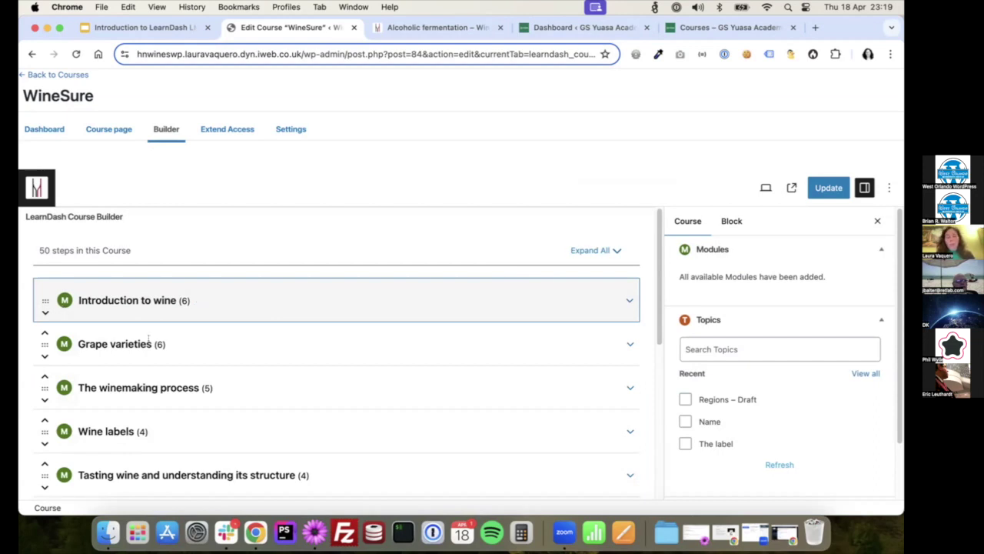
pyautogui.scroll(-5, 193, 416)
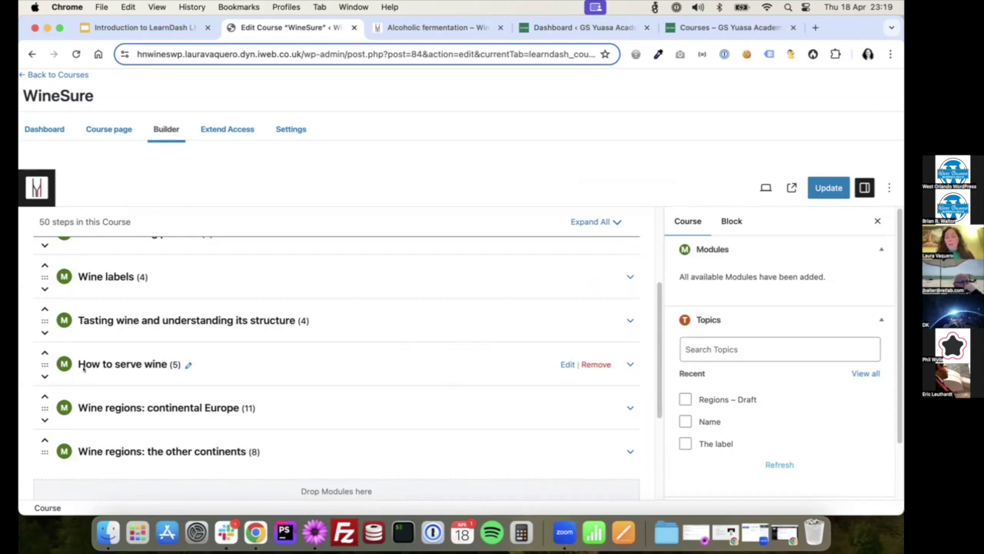
pyautogui.scroll(3, 228, 392)
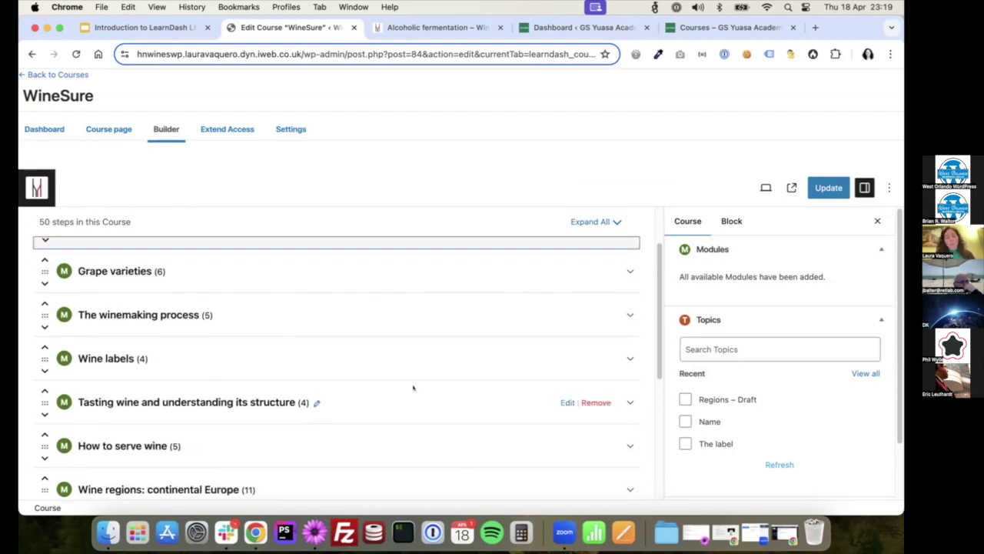
pyautogui.scroll(2, 434, 373)
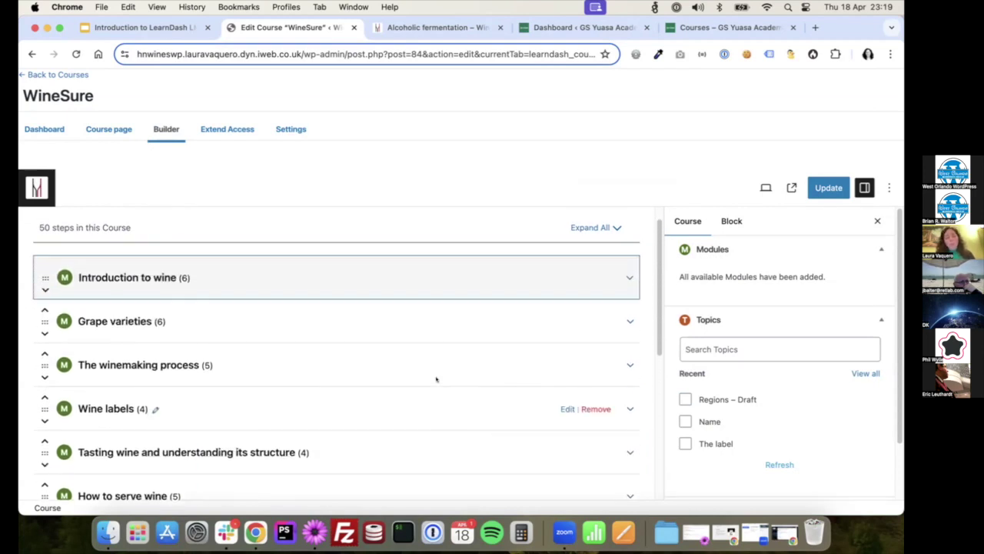
# Step: Expand Introduction to wine again and scroll down to its Regions topic and Questions test
pyautogui.click(628, 294)
pyautogui.scroll(-1, 596, 324)
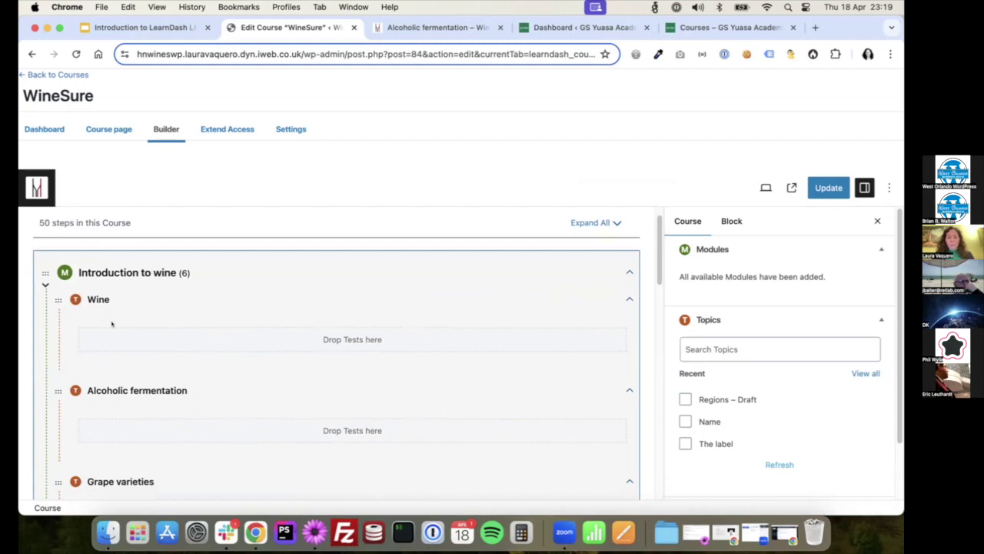
pyautogui.scroll(-1, 197, 343)
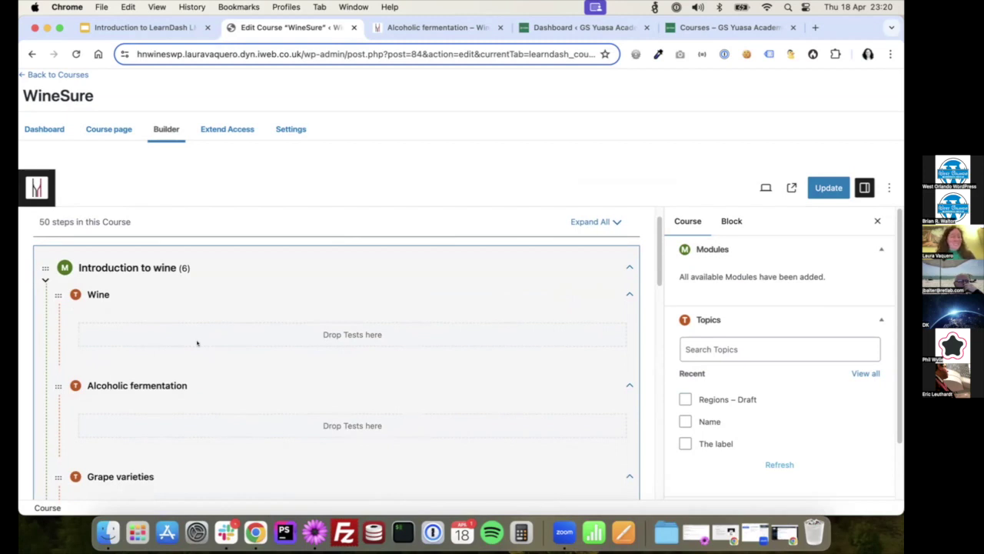
pyautogui.scroll(-1, 261, 351)
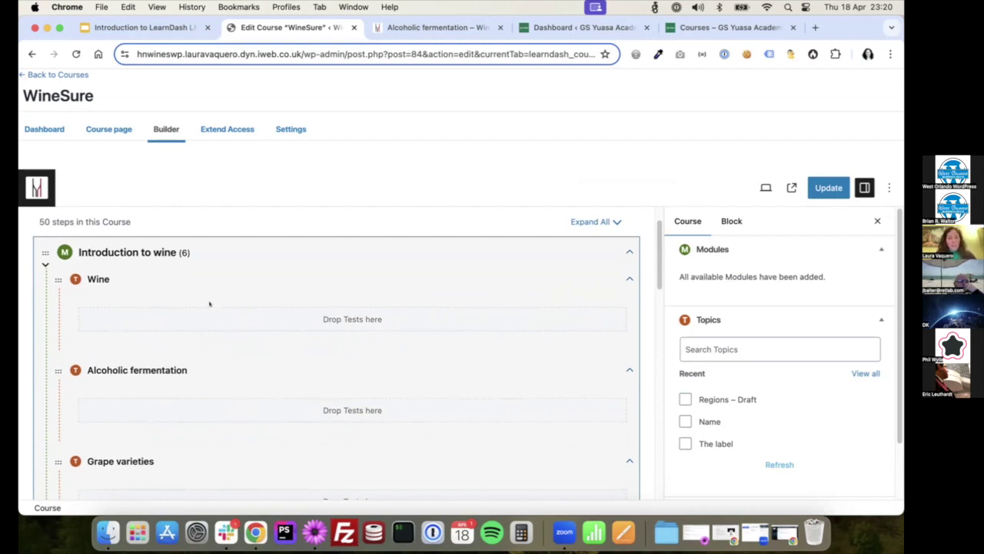
pyautogui.scroll(-1, 183, 323)
pyautogui.scroll(-6, 193, 333)
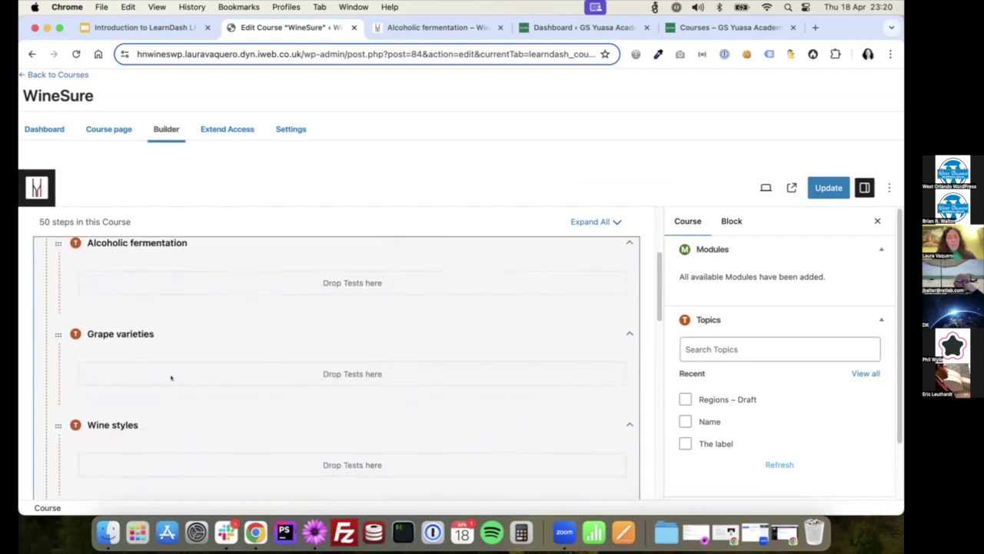
pyautogui.scroll(-2, 185, 376)
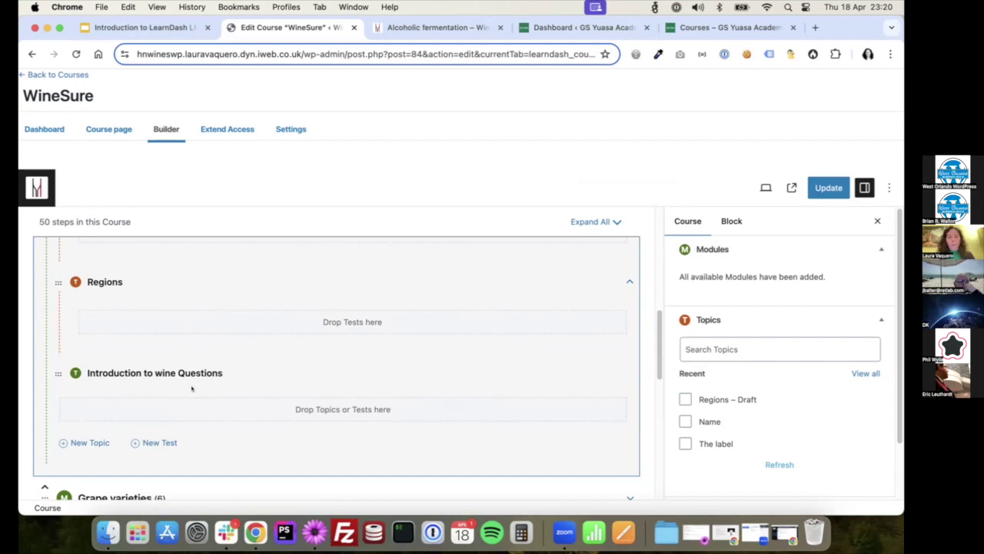
pyautogui.scroll(-2, 231, 380)
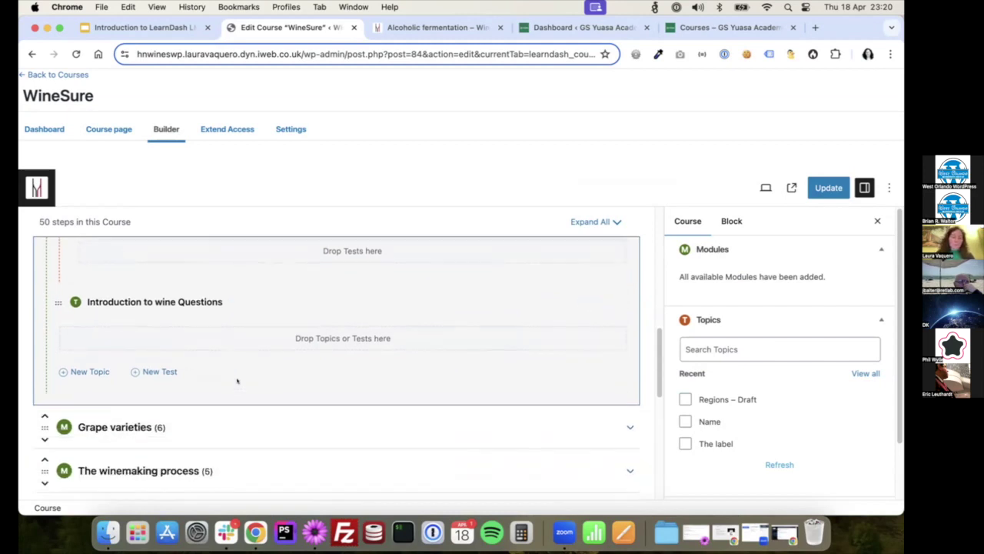
pyautogui.scroll(1, 234, 381)
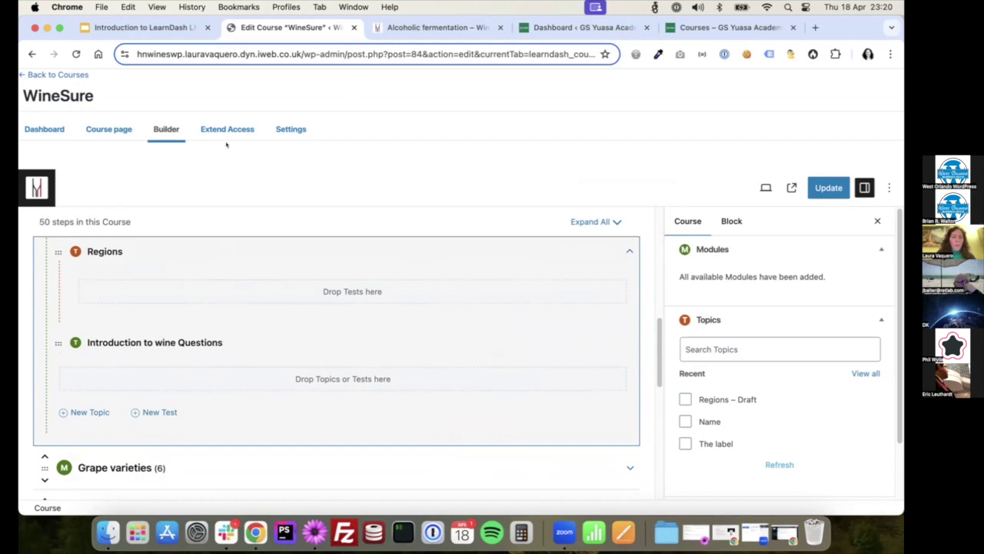
# Step: Review WineSure's course Settings: access, Student Limit 0 and the Completed course certificate 2024
pyautogui.click(292, 130)
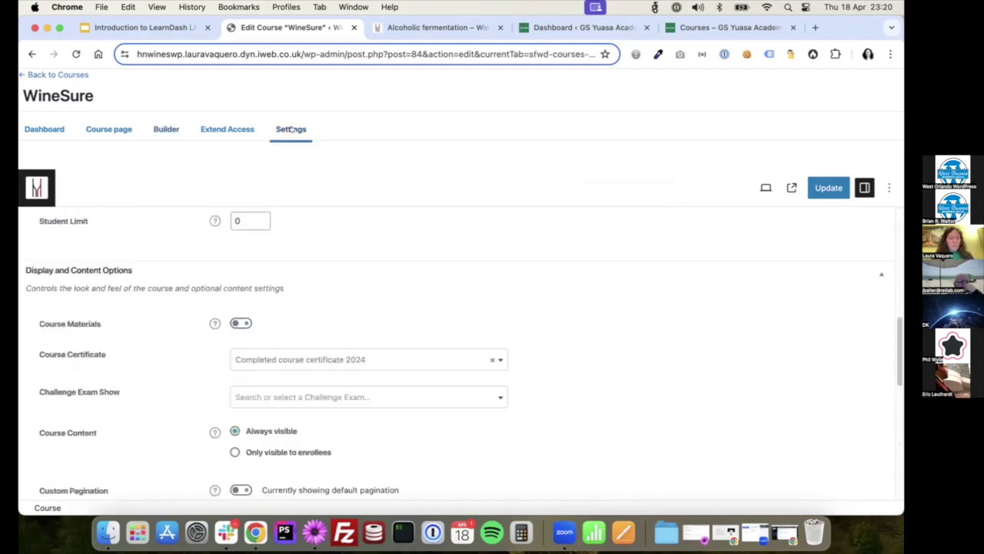
pyautogui.scroll(5, 416, 311)
pyautogui.scroll(4, 450, 322)
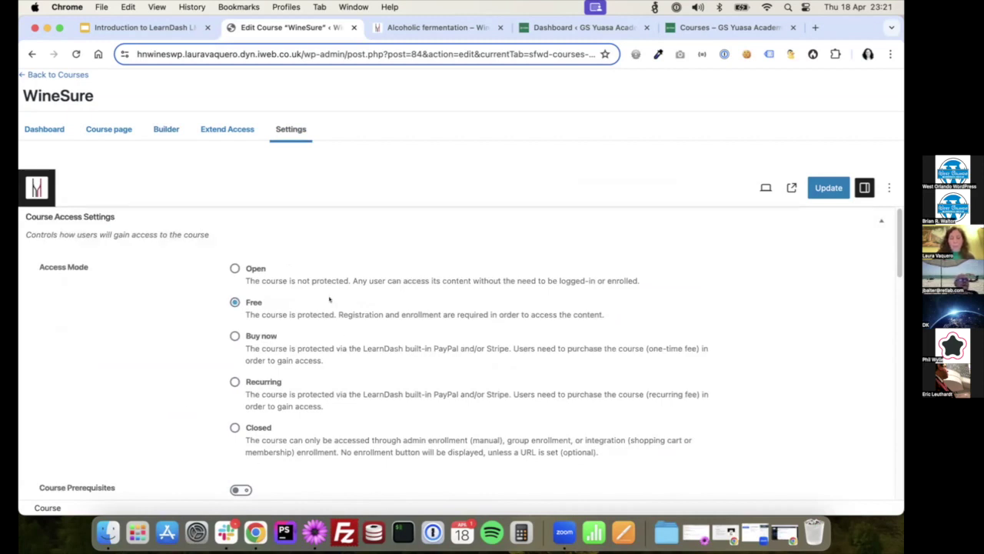
pyautogui.scroll(-1, 364, 370)
pyautogui.scroll(-3, 364, 370)
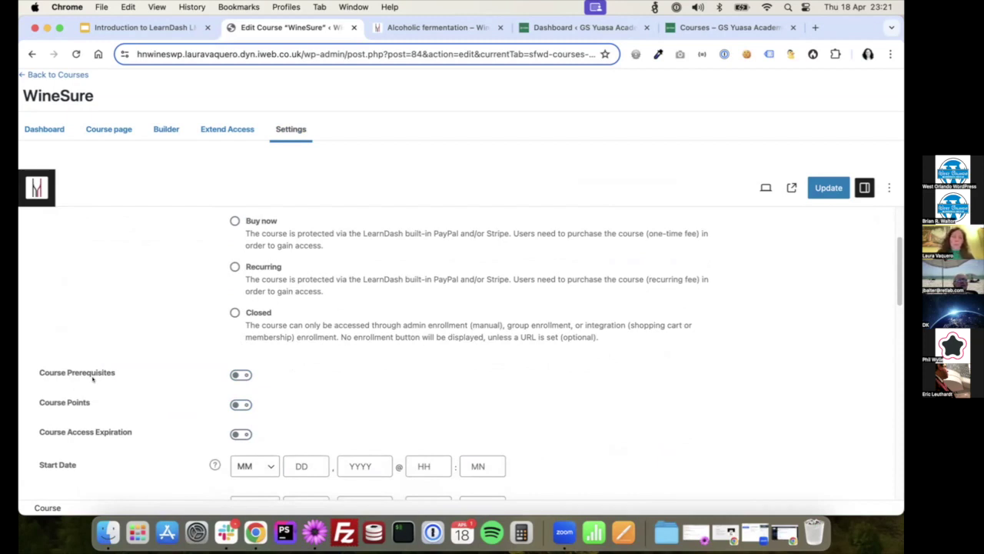
pyautogui.scroll(-1, 123, 413)
pyautogui.scroll(-2, 123, 413)
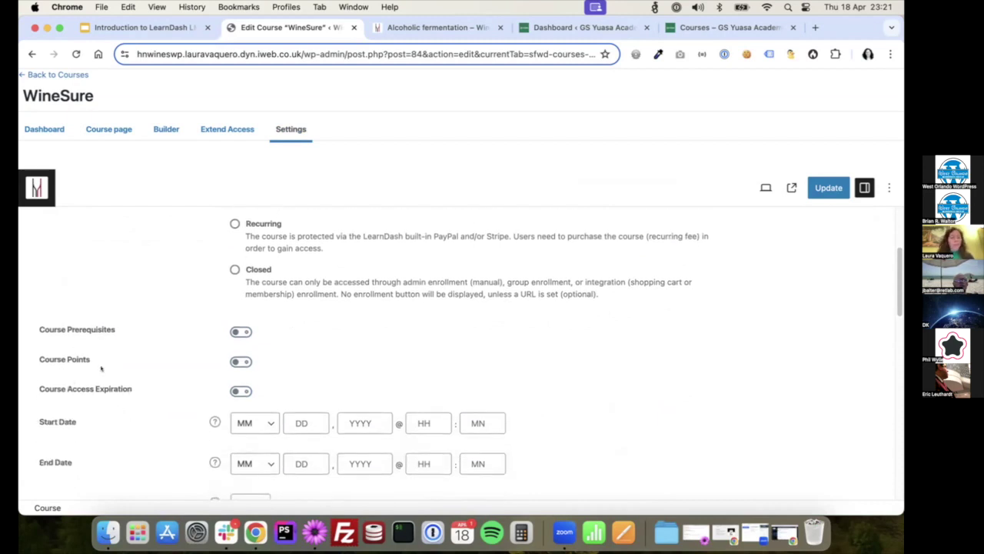
pyautogui.scroll(-6, 109, 417)
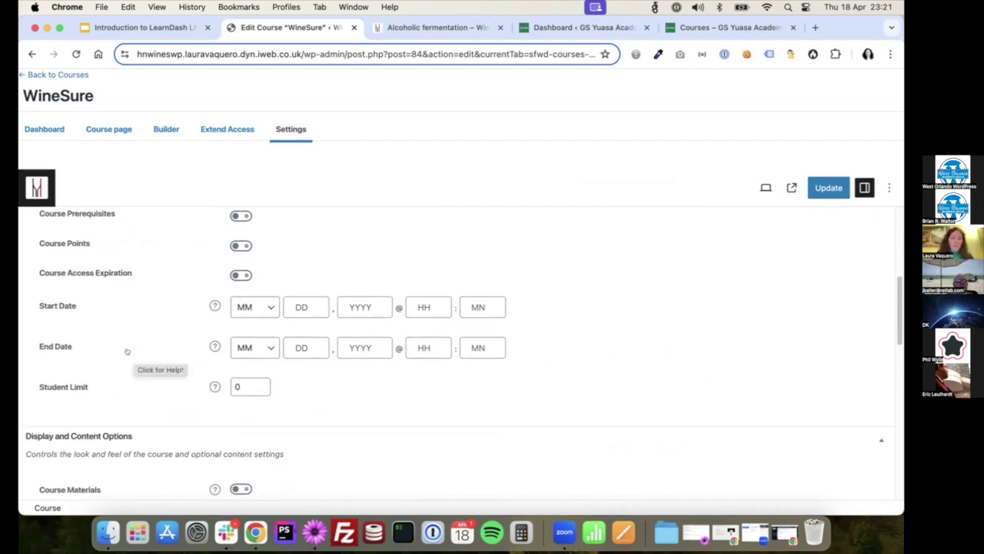
pyautogui.scroll(-5, 357, 417)
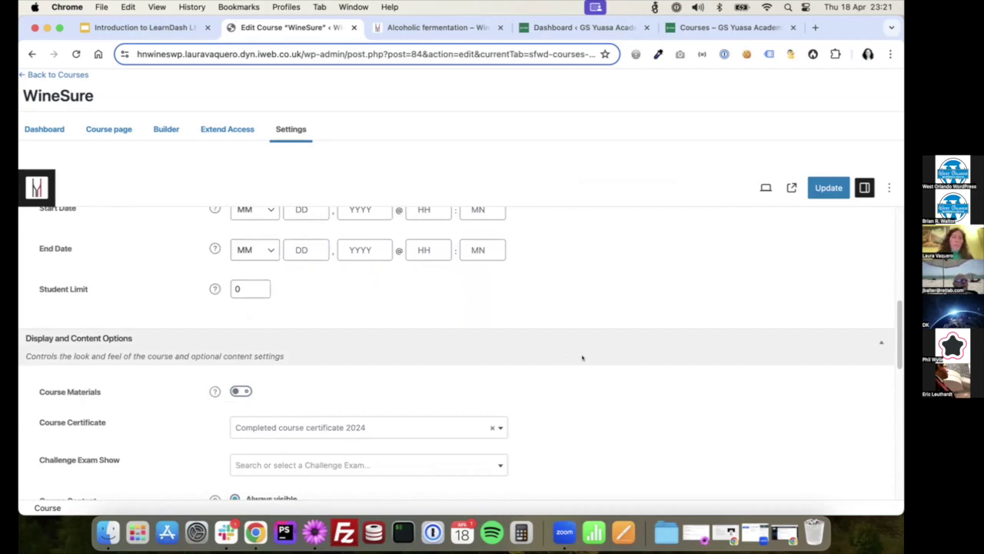
pyautogui.scroll(-3, 589, 369)
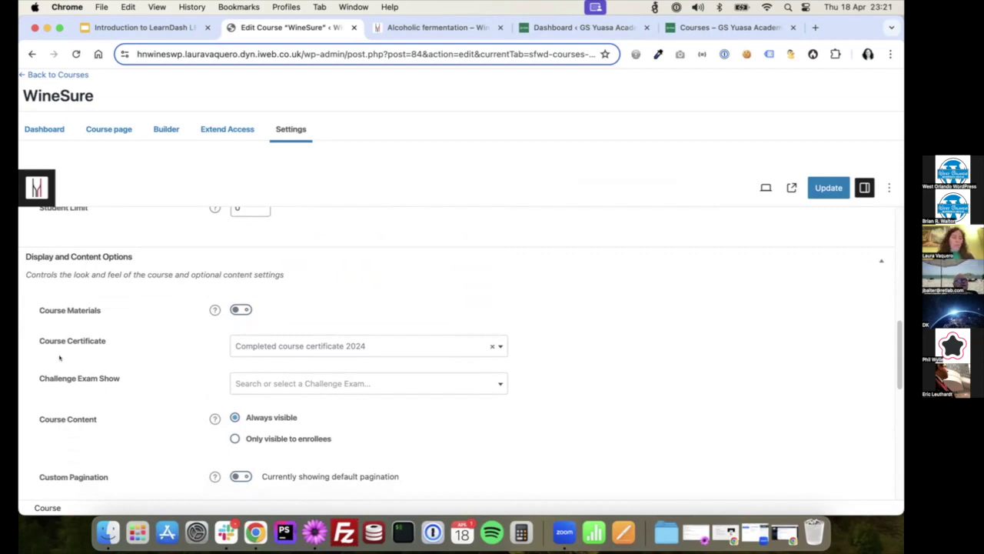
pyautogui.scroll(-3, 471, 410)
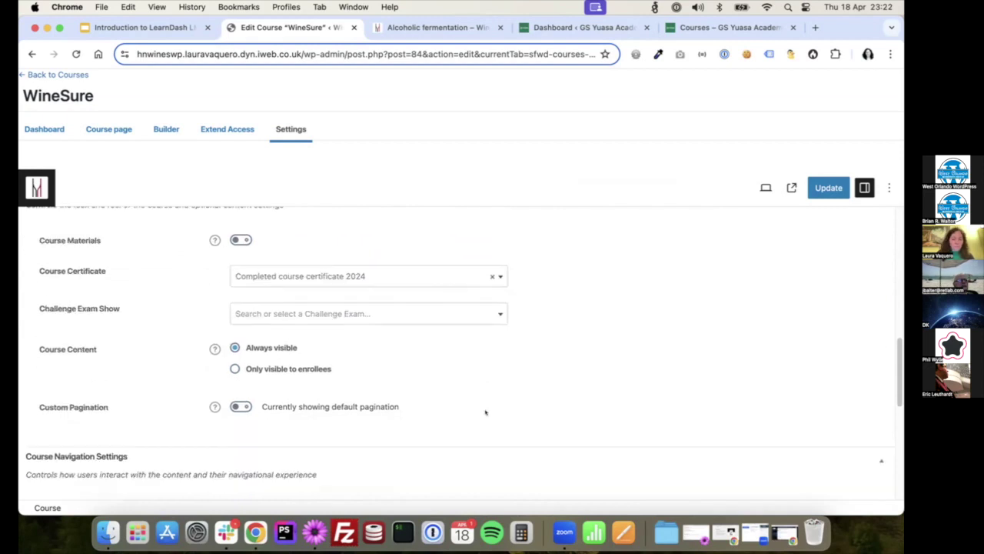
pyautogui.scroll(-1, 486, 413)
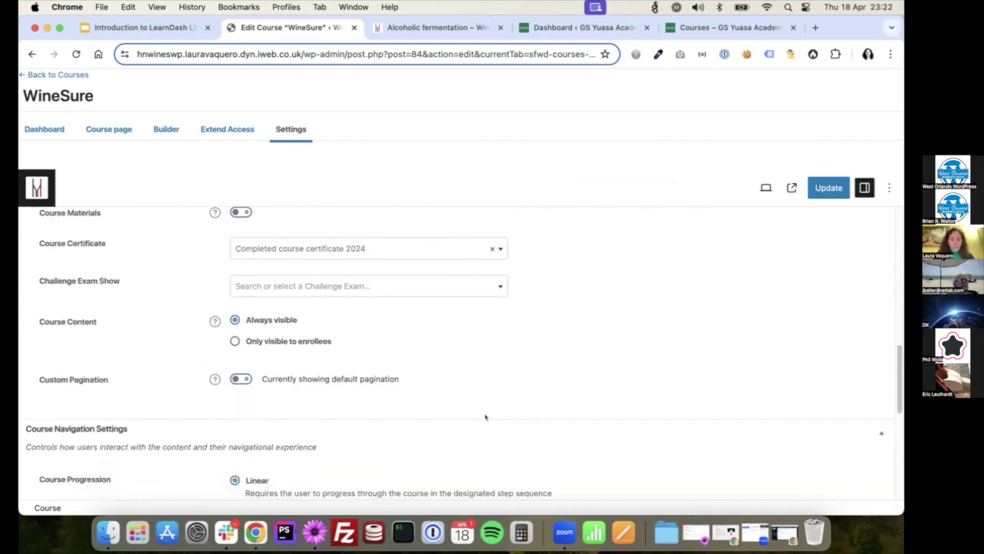
pyautogui.scroll(-5, 493, 408)
pyautogui.scroll(1, 48, 356)
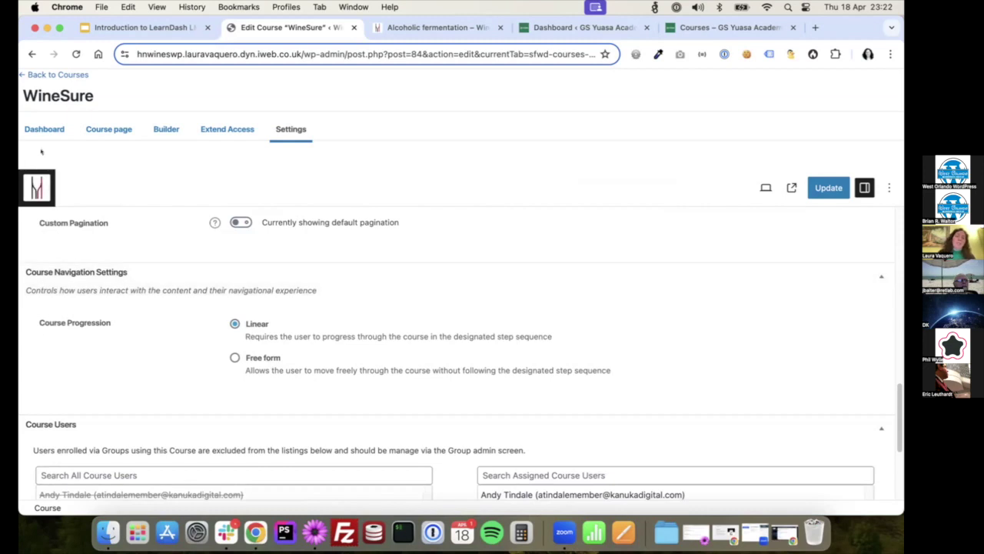
# Step: Leave the course editor, discarding unsaved changes, and return to the Alcoholic fermentation page
pyautogui.click(46, 75)
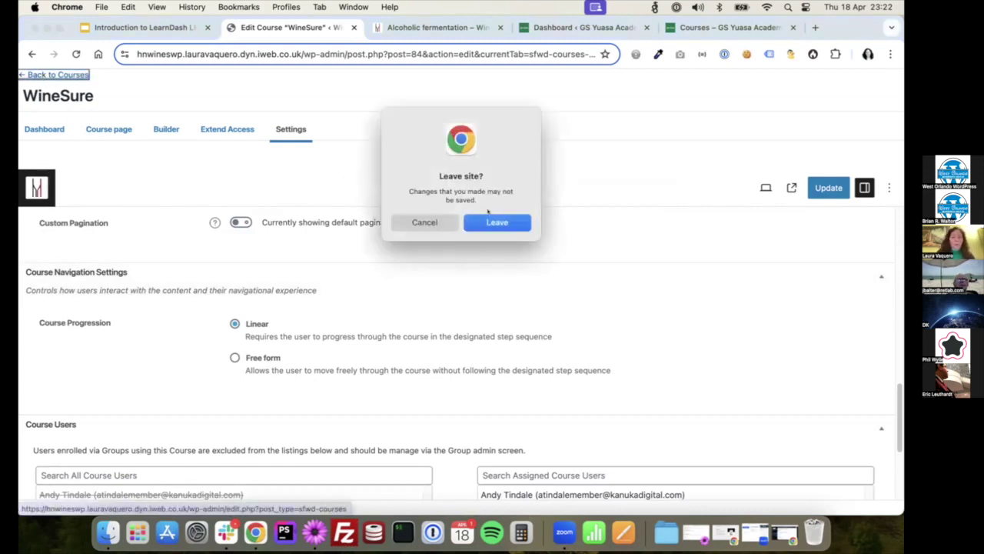
pyautogui.click(492, 221)
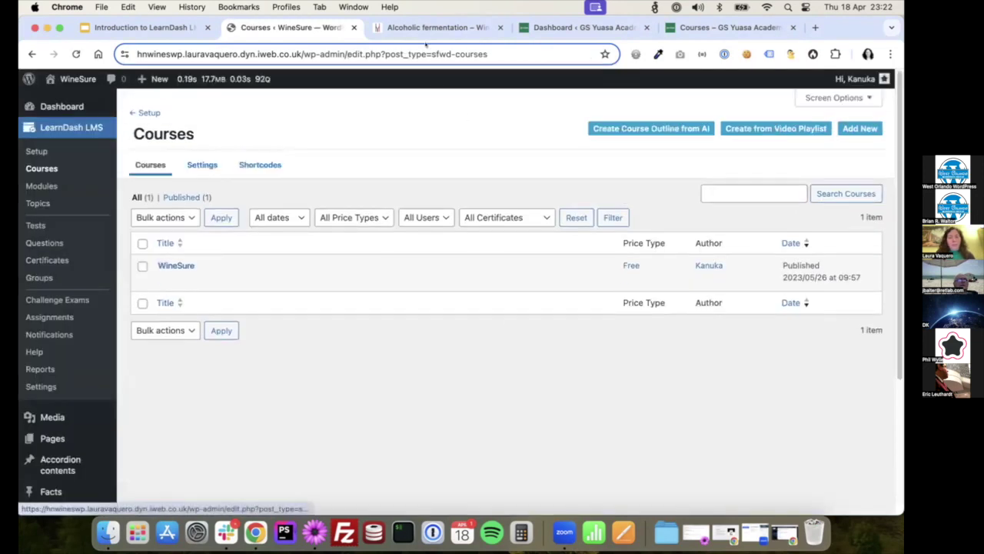
pyautogui.click(431, 28)
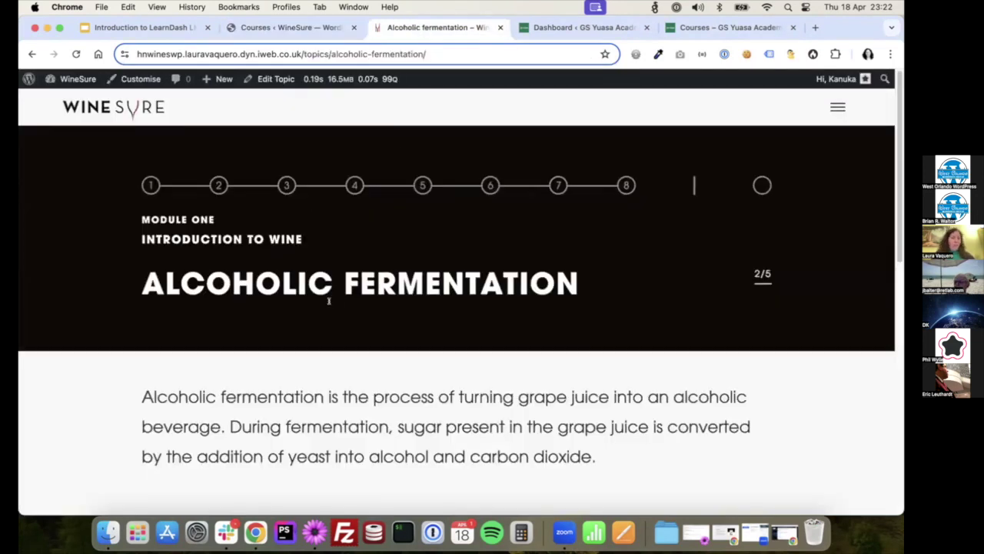
# Step: Scroll through the Alcoholic Fermentation topic, 2/5 of Module One's Introduction to Wine
pyautogui.scroll(-1, 179, 176)
pyautogui.scroll(1, 179, 176)
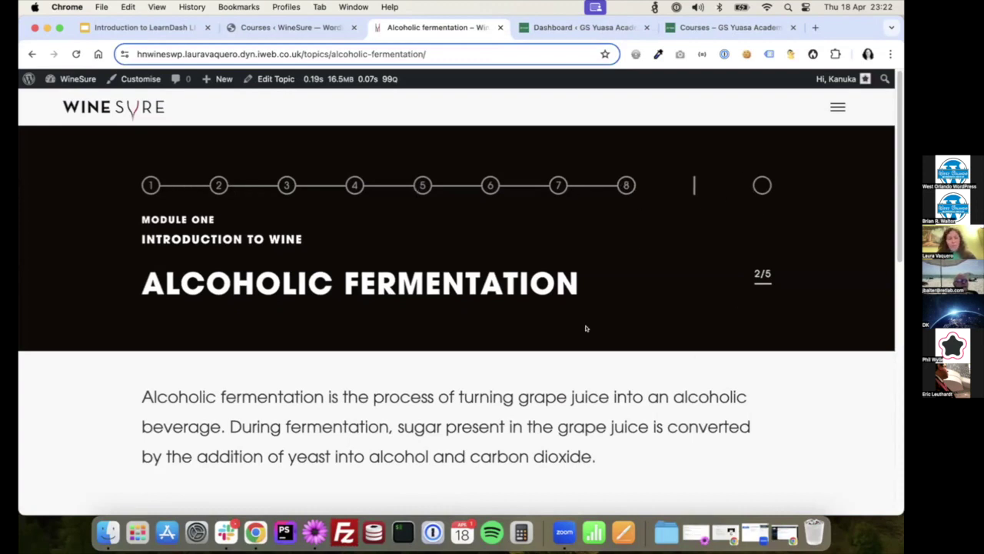
pyautogui.scroll(-3, 536, 323)
pyautogui.scroll(-2, 446, 391)
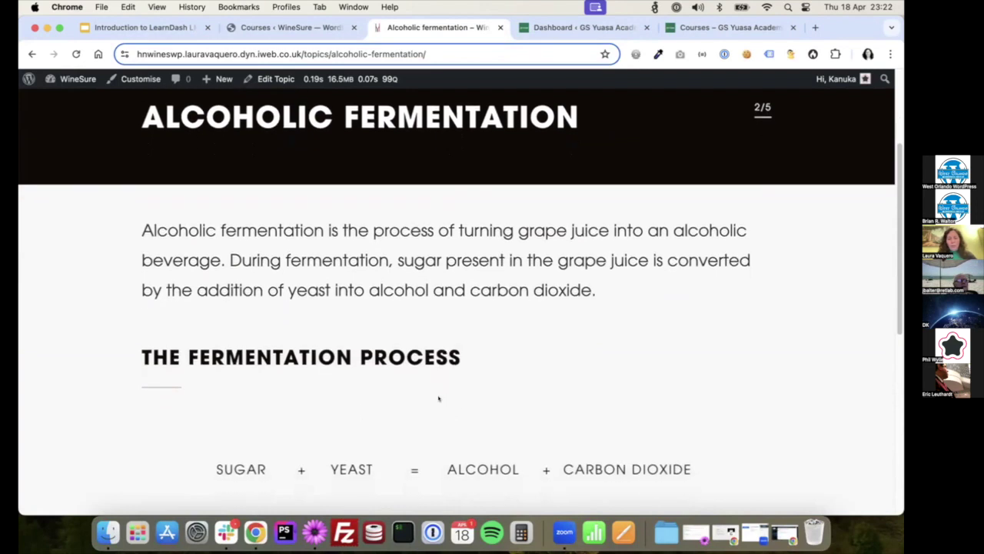
pyautogui.scroll(-6, 365, 310)
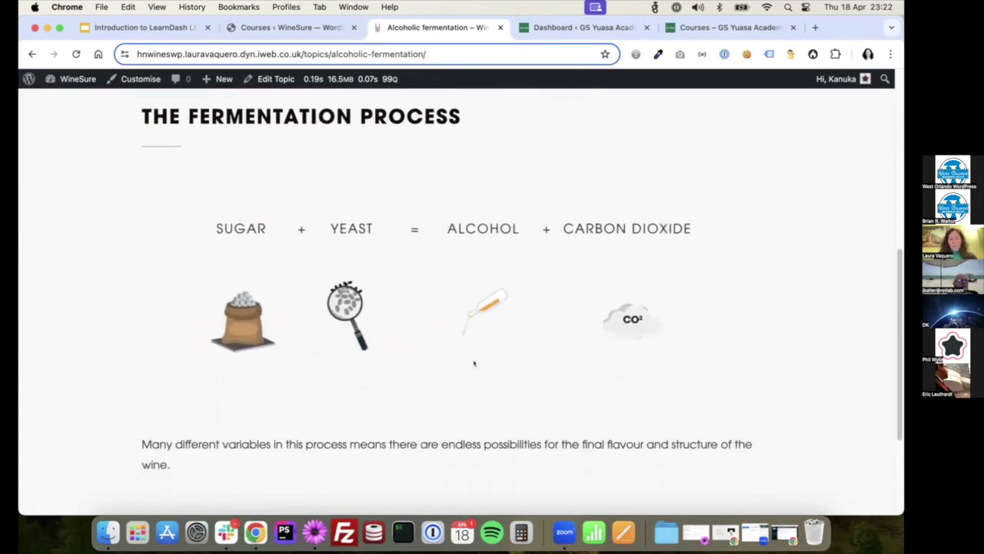
pyautogui.scroll(2, 541, 318)
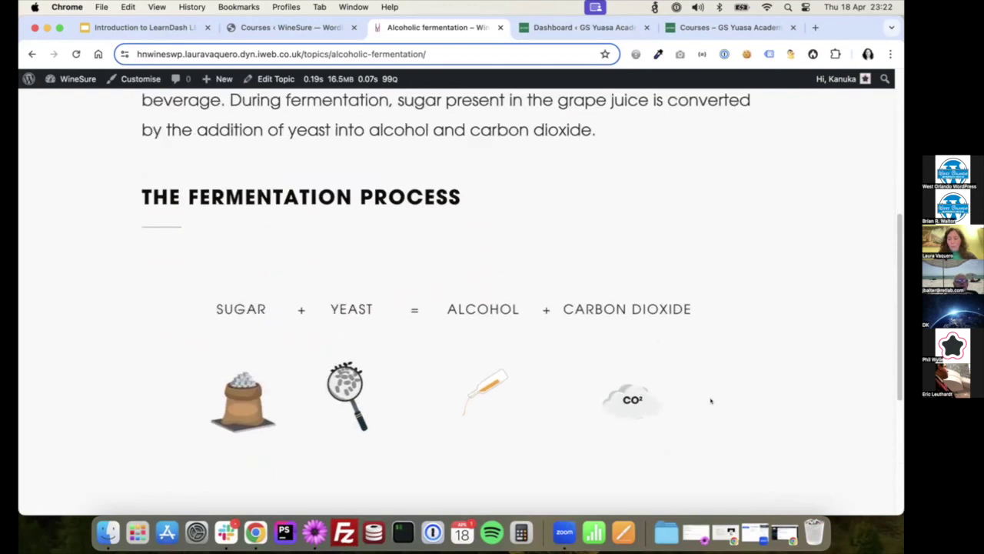
pyautogui.scroll(-4, 710, 402)
pyautogui.scroll(6, 722, 430)
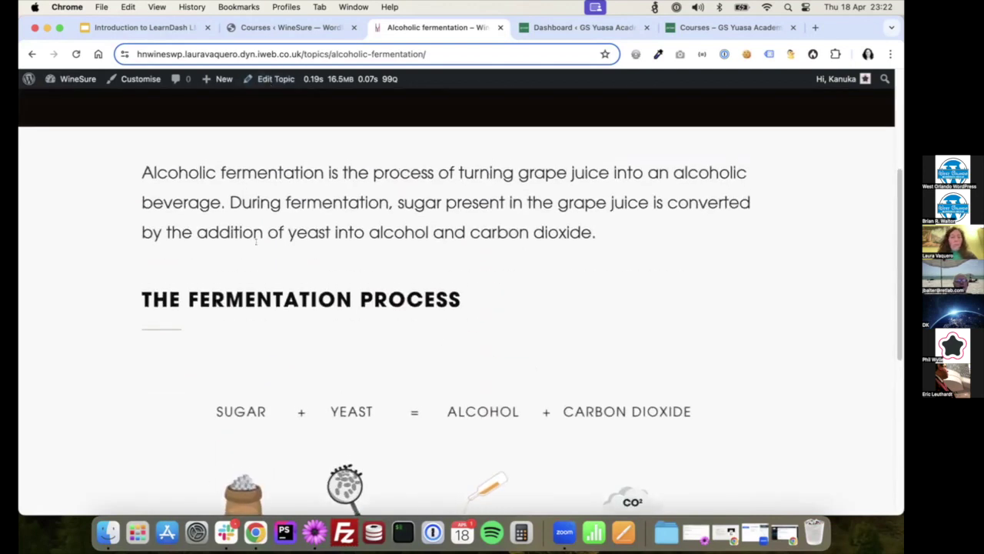
pyautogui.scroll(3, 260, 269)
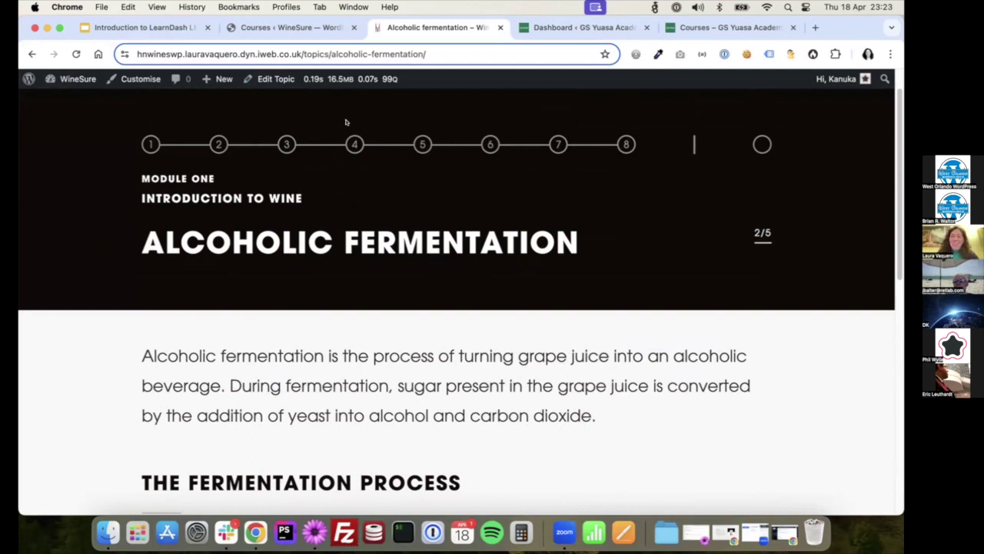
# Step: Inspect the Alcoholic fermentation topic's Container blocks in List View, then go back to Topics
pyautogui.click(269, 78)
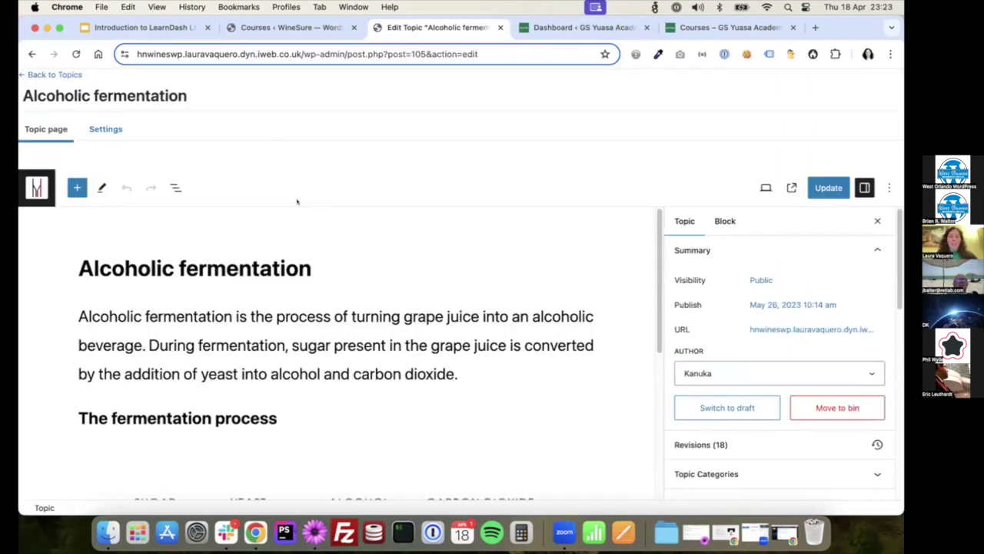
pyautogui.scroll(-3, 472, 334)
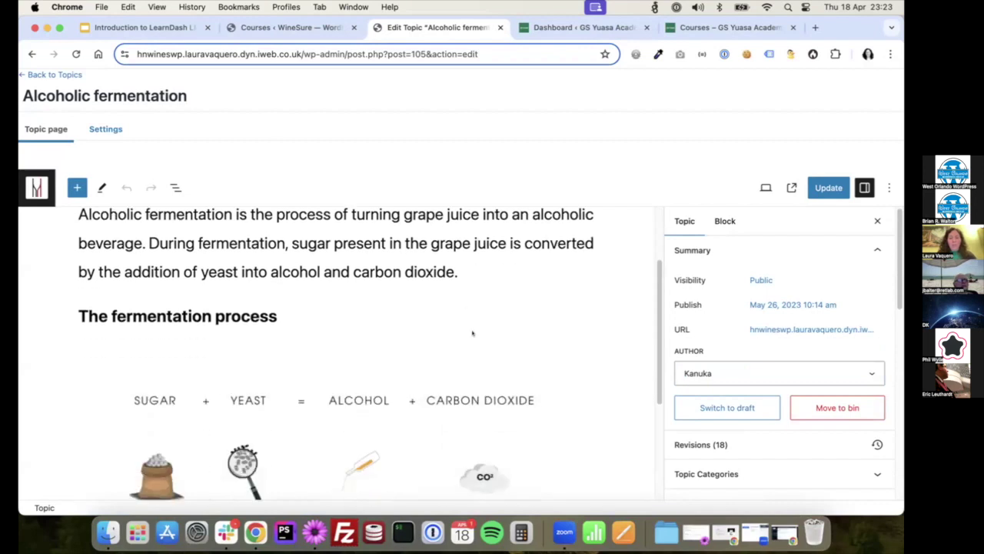
pyautogui.scroll(1, 423, 363)
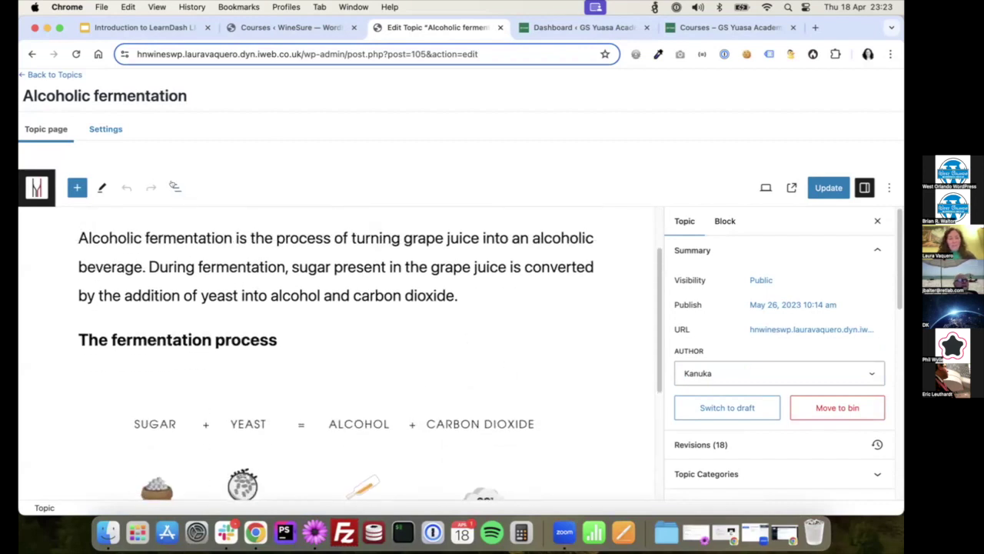
pyautogui.click(175, 187)
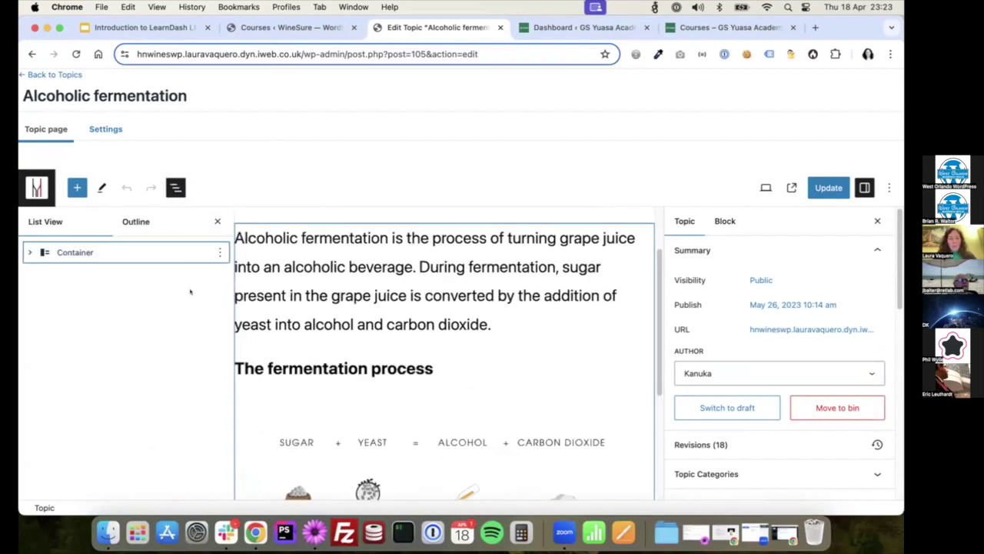
pyautogui.click(29, 252)
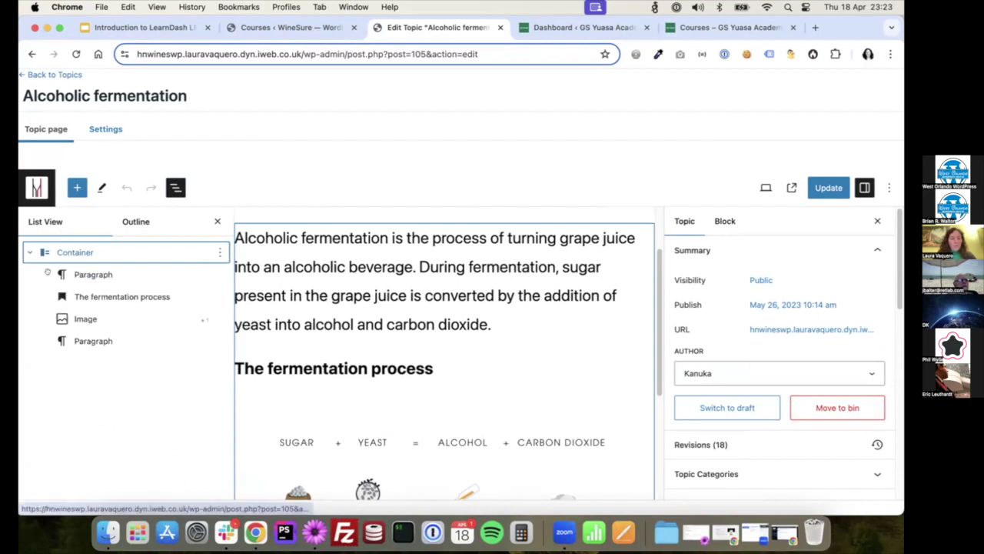
pyautogui.scroll(-1, 375, 312)
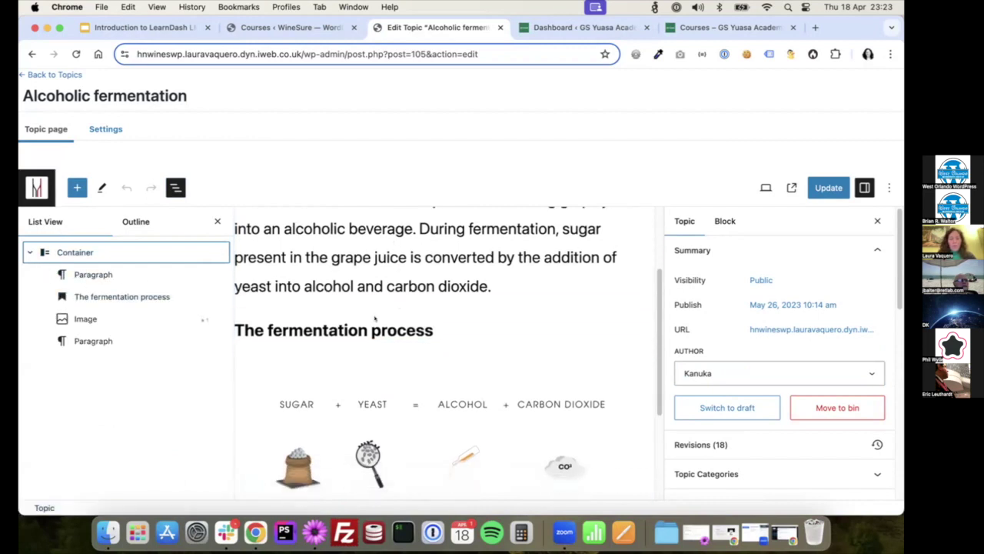
pyautogui.scroll(-1, 433, 410)
pyautogui.scroll(-2, 433, 411)
pyautogui.scroll(2, 308, 369)
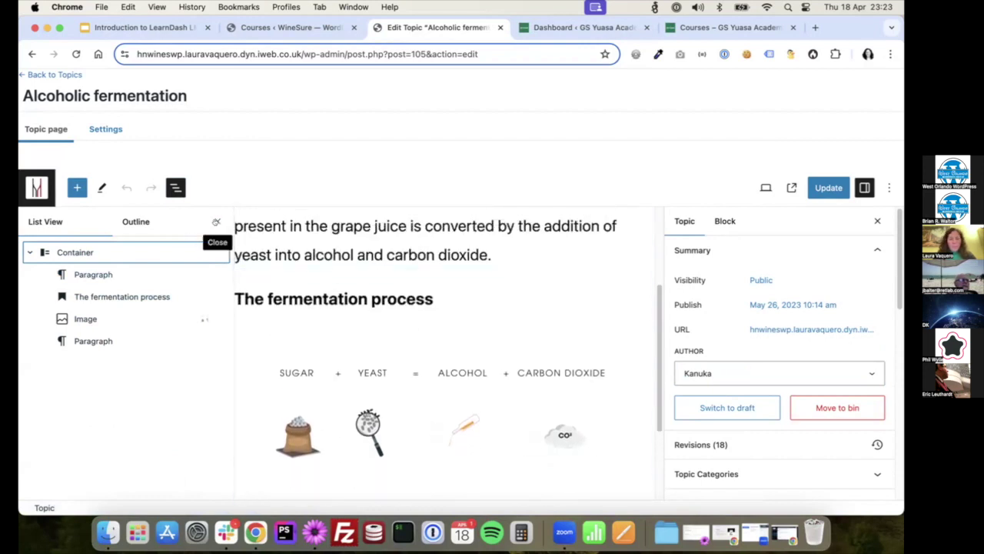
pyautogui.click(216, 221)
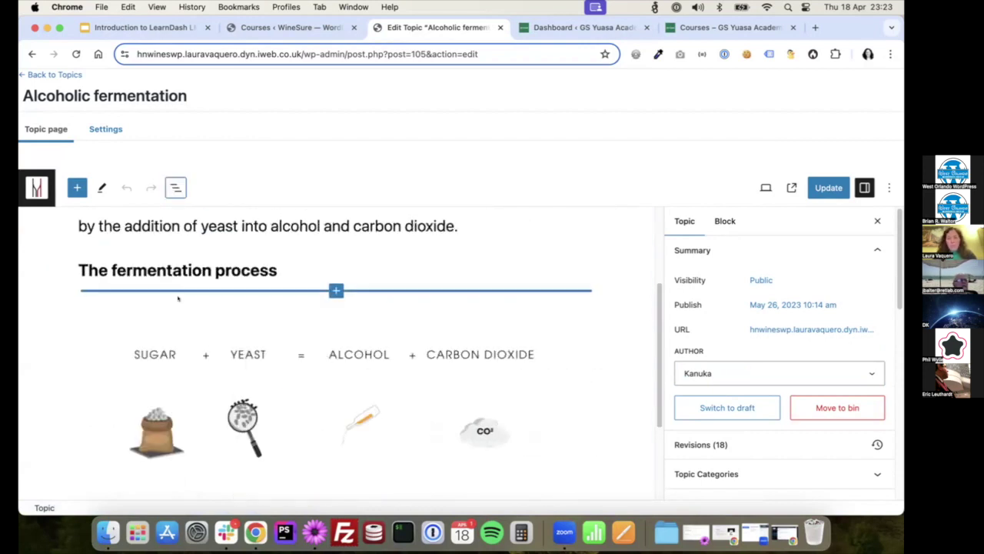
pyautogui.click(54, 75)
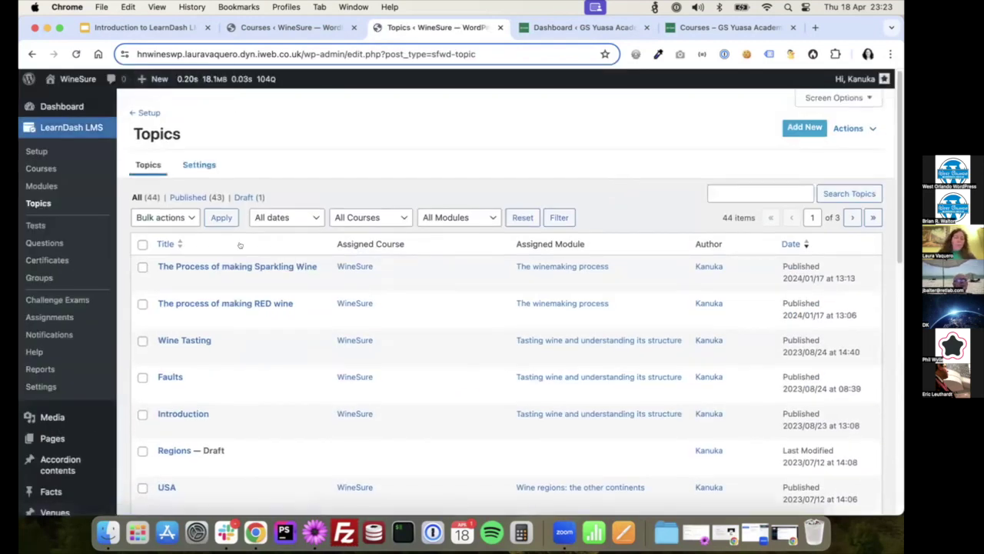
# Step: Scroll through the Topics list to see WineSure topics and their assigned modules
pyautogui.scroll(-2, 226, 340)
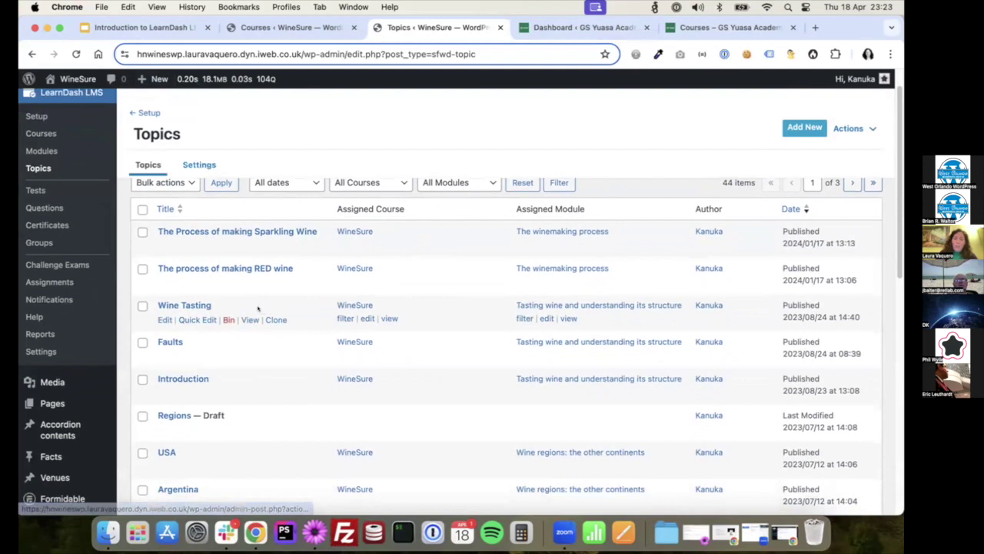
pyautogui.scroll(2, 230, 294)
pyautogui.scroll(1, 174, 272)
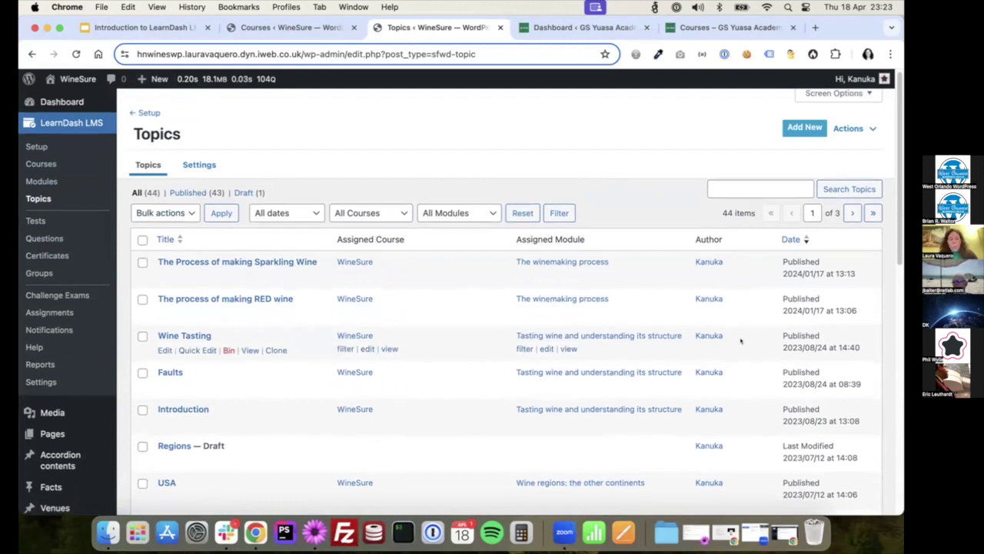
pyautogui.scroll(-2, 741, 338)
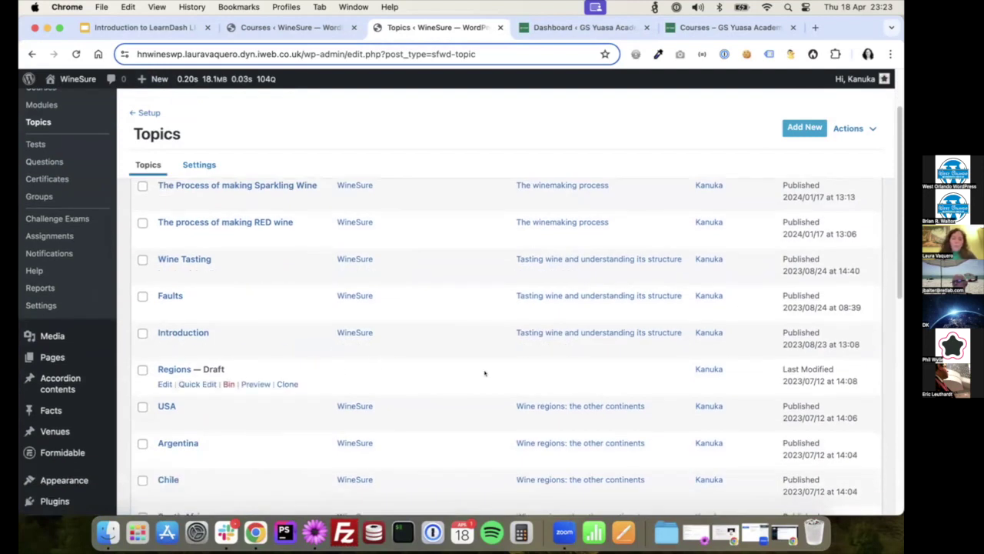
pyautogui.scroll(2, 438, 369)
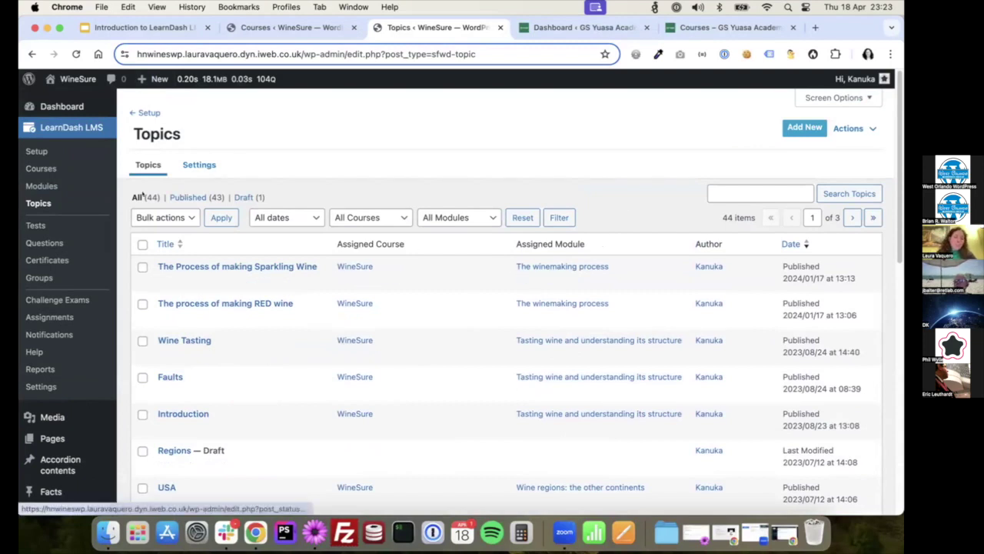
# Step: Browse Courses and the eight WineSure modules, ending on the 44-topic Topics list
pyautogui.click(44, 169)
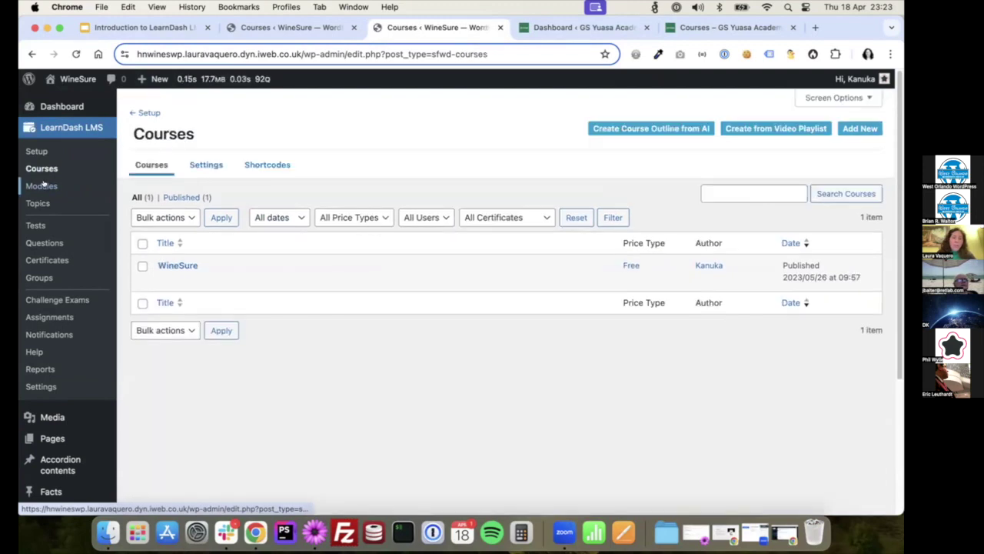
pyautogui.click(42, 185)
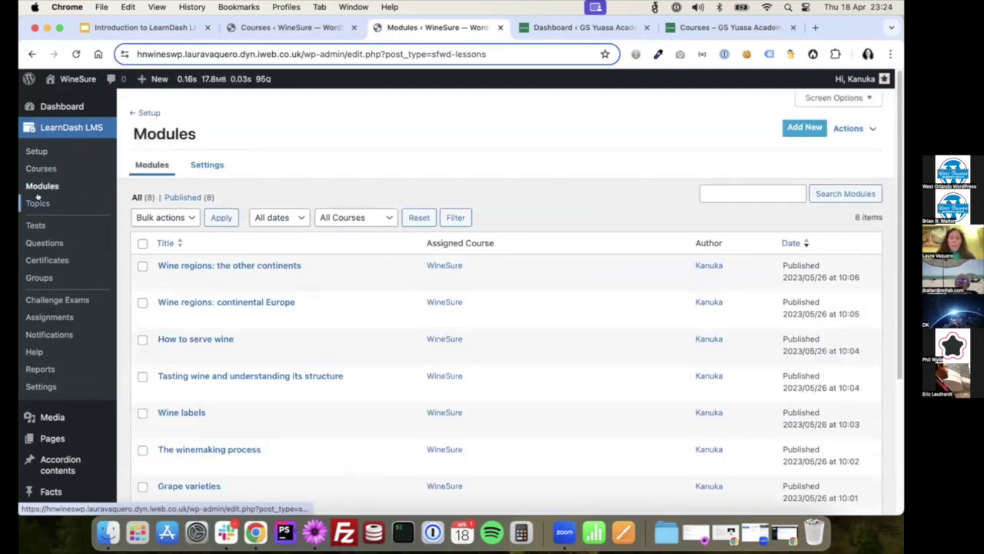
pyautogui.click(38, 203)
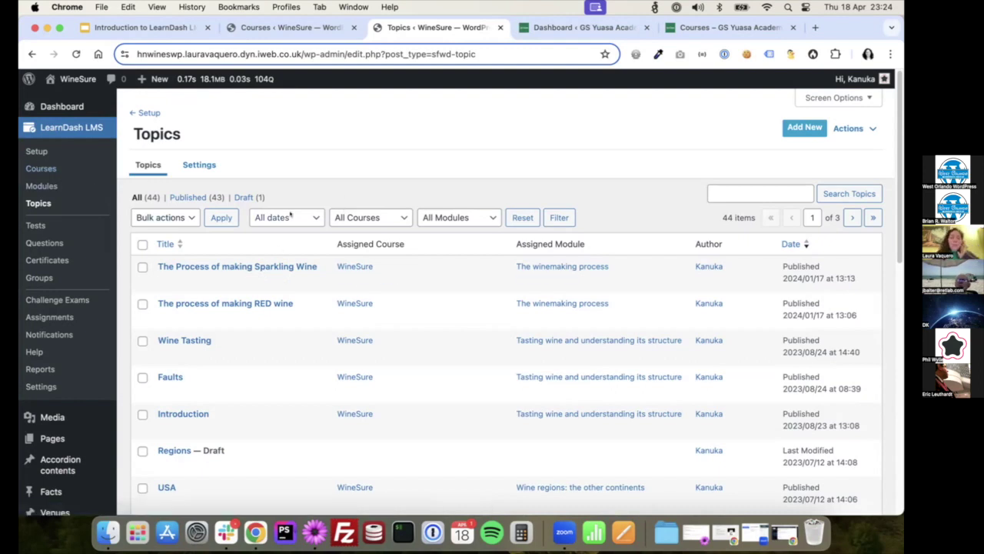
pyautogui.click(163, 281)
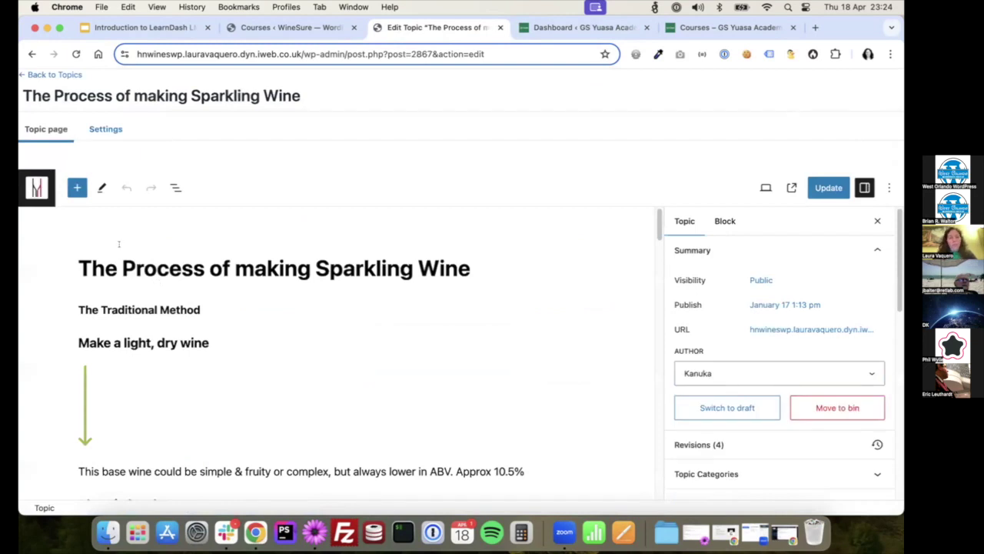
pyautogui.click(107, 130)
pyautogui.scroll(-1, 356, 332)
pyautogui.scroll(1, 355, 332)
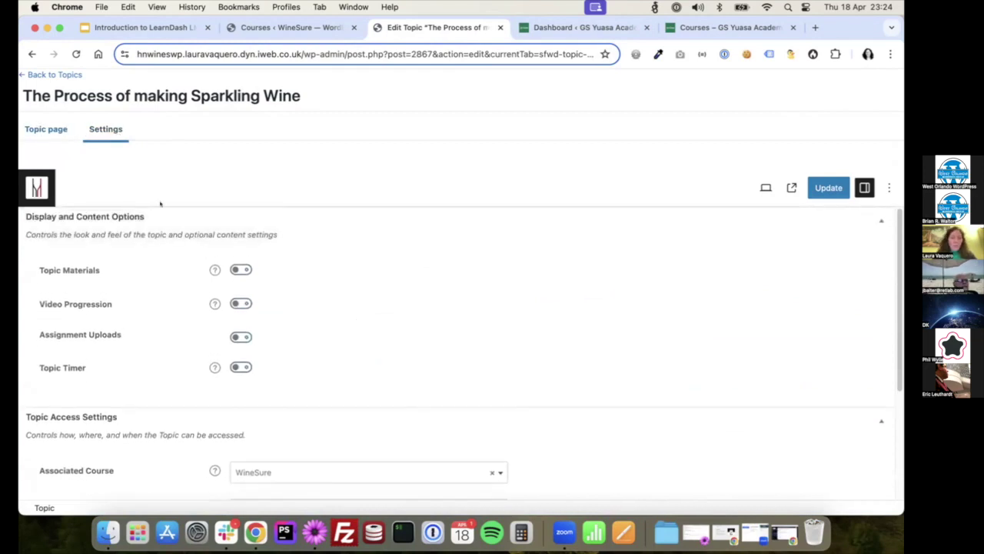
pyautogui.scroll(-2, 197, 332)
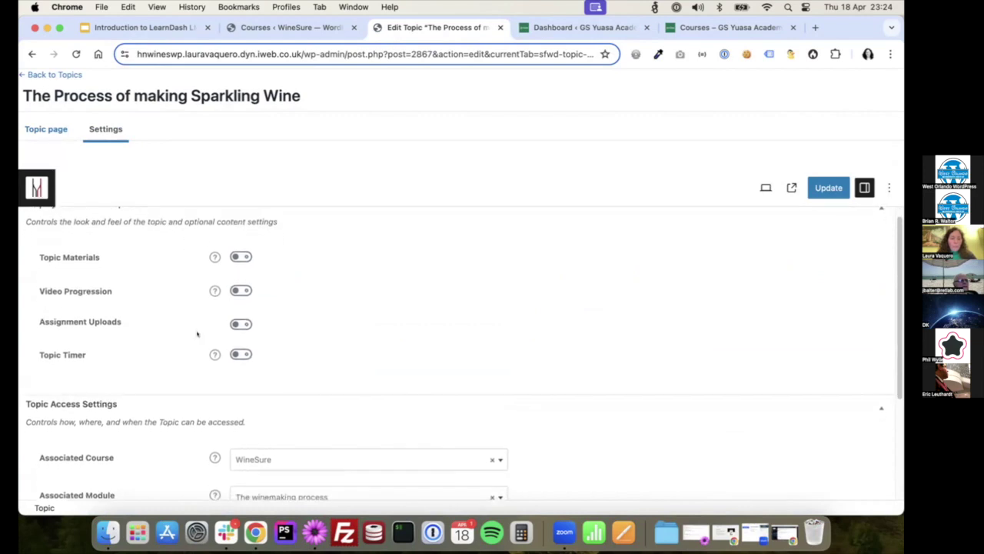
pyautogui.scroll(-1, 188, 335)
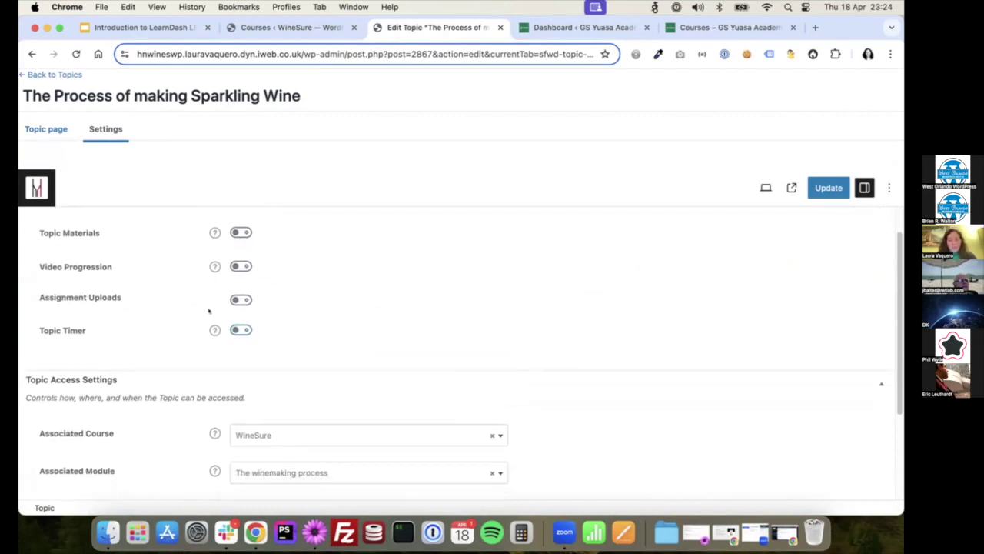
pyautogui.scroll(-6, 202, 333)
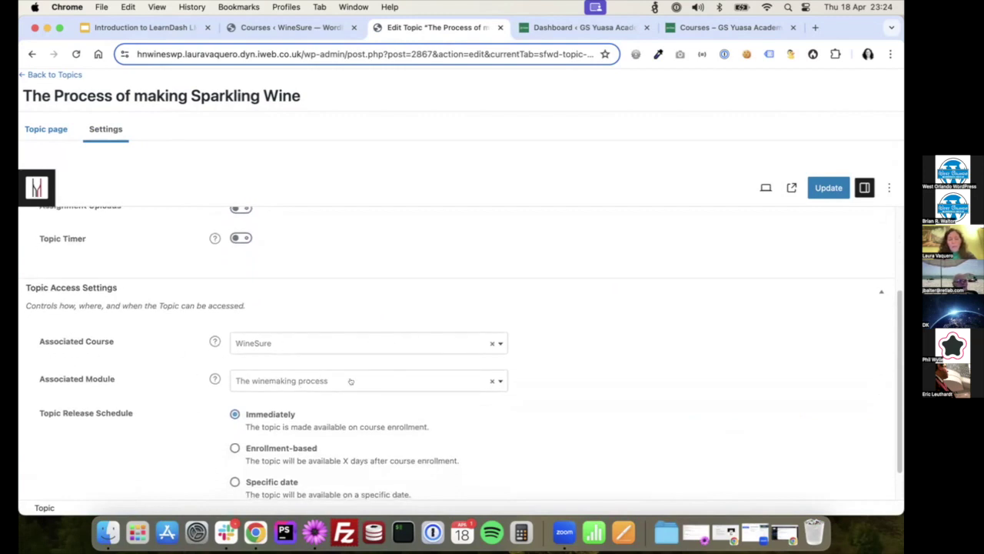
pyautogui.scroll(-1, 425, 413)
pyautogui.scroll(-2, 426, 413)
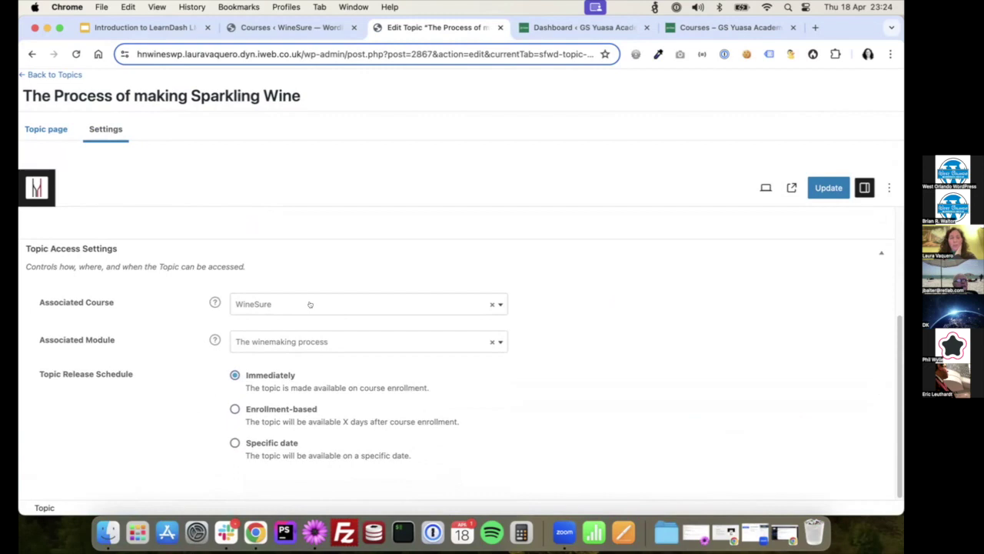
# Step: Review the WineSure course's modules in its Builder tab, then go back to the Courses list
pyautogui.click(34, 73)
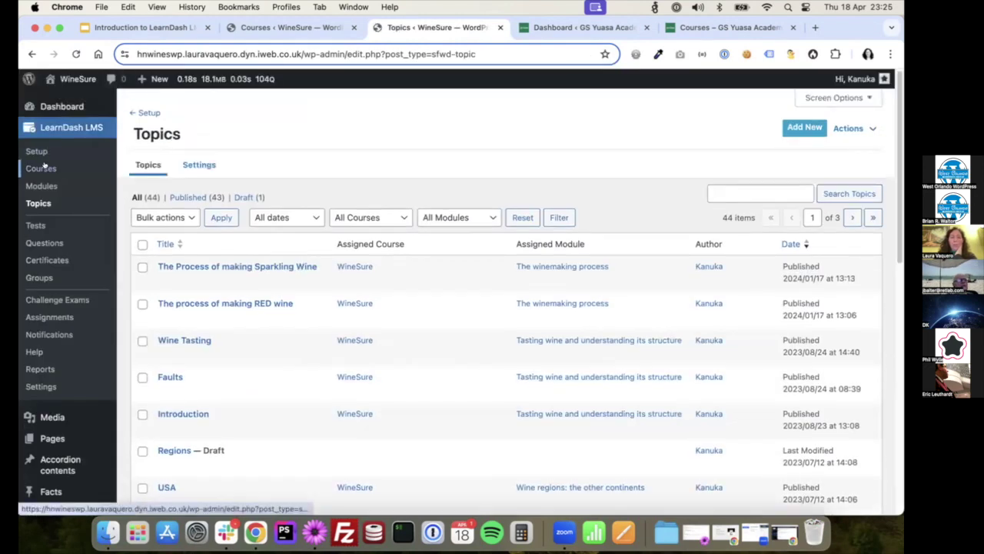
pyautogui.click(43, 166)
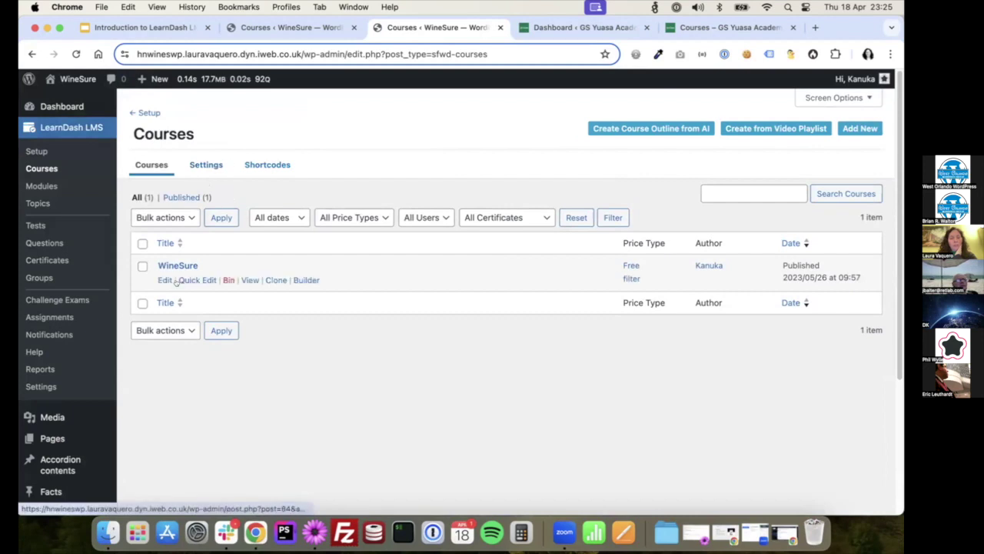
pyautogui.click(163, 279)
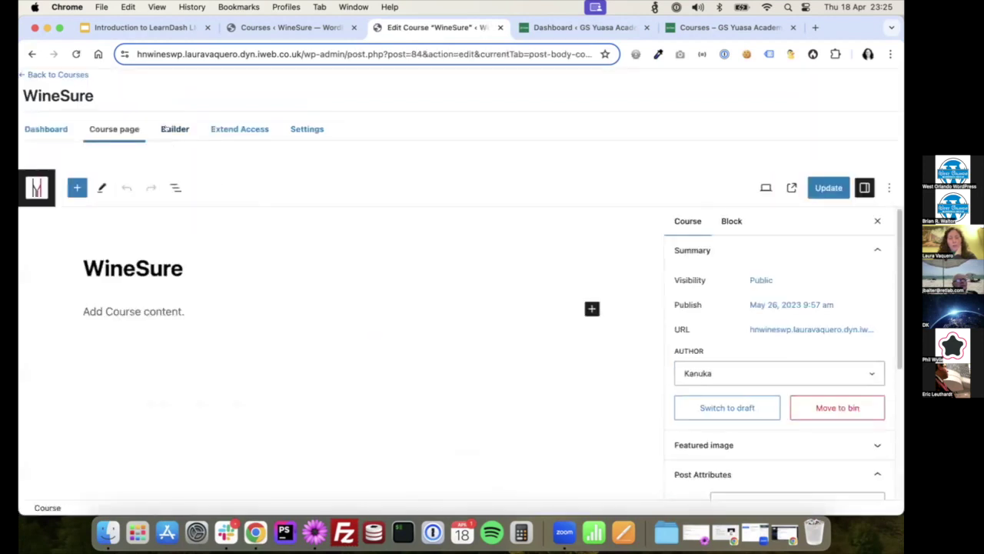
pyautogui.click(173, 136)
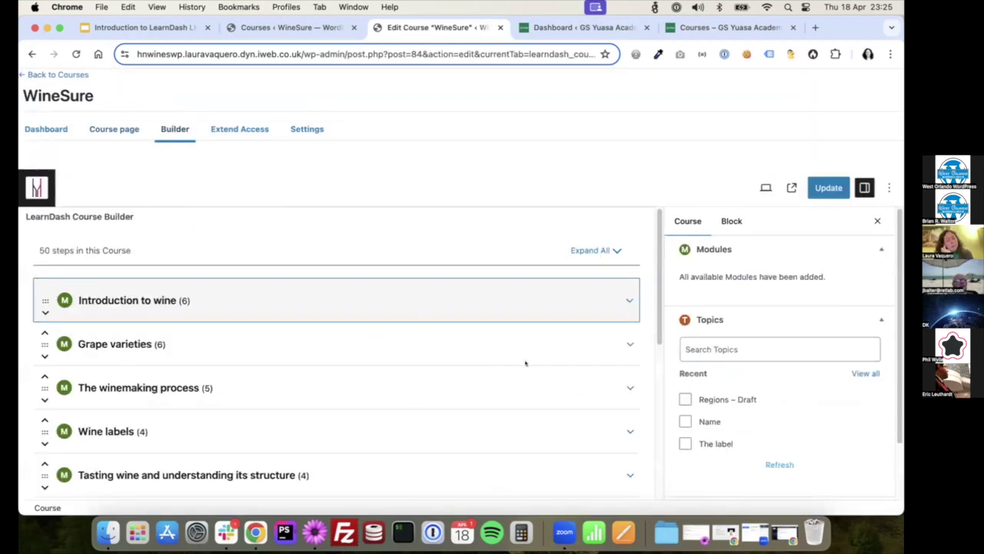
pyautogui.scroll(-1, 500, 354)
pyautogui.scroll(-3, 425, 377)
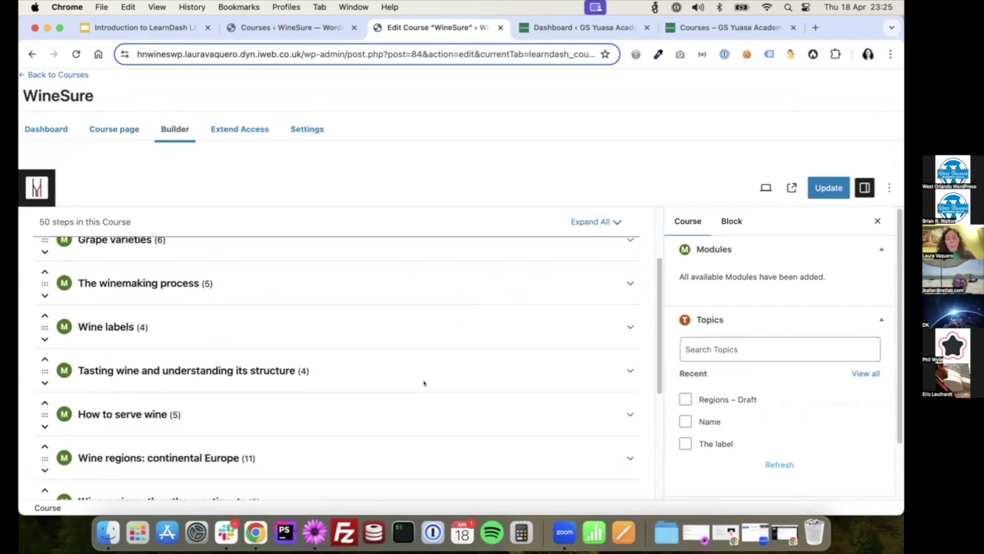
pyautogui.scroll(2, 424, 380)
pyautogui.click(58, 74)
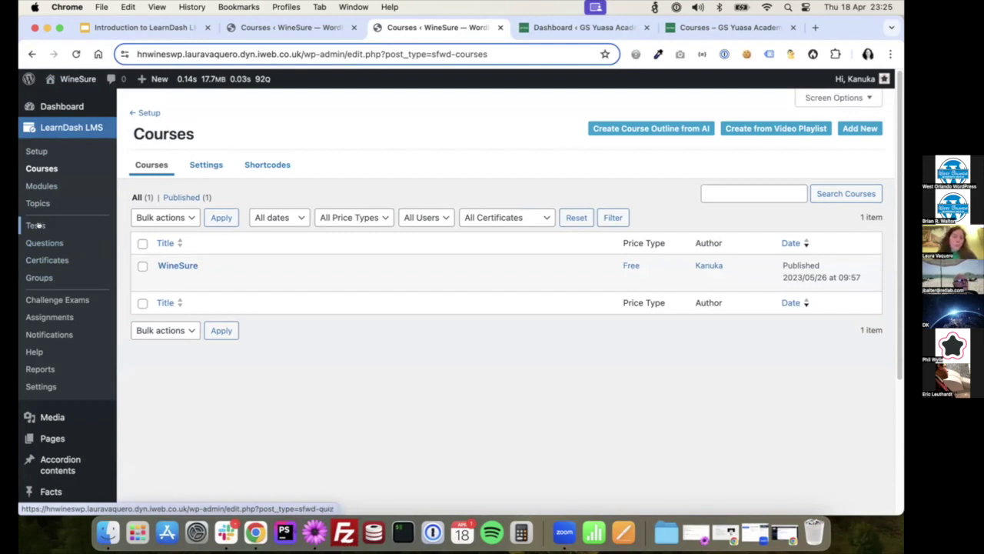
# Step: Glance at the Tests list, then scroll the 134-question Questions list
pyautogui.click(36, 225)
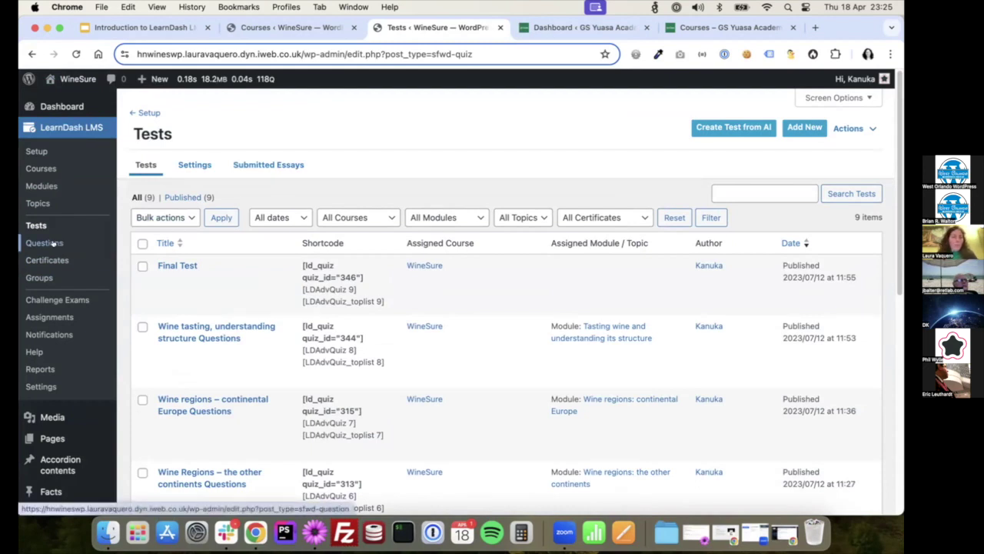
pyautogui.click(47, 242)
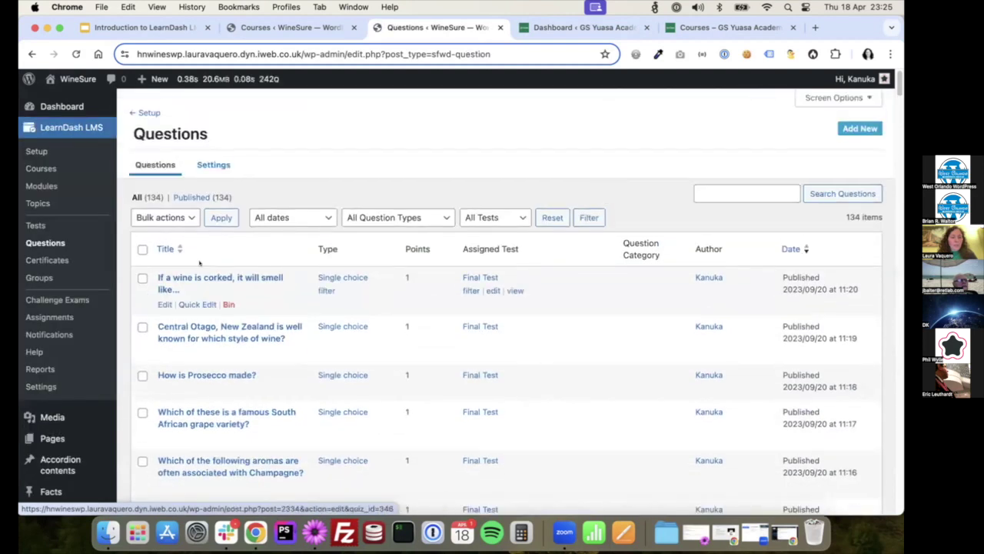
pyautogui.scroll(-1, 323, 270)
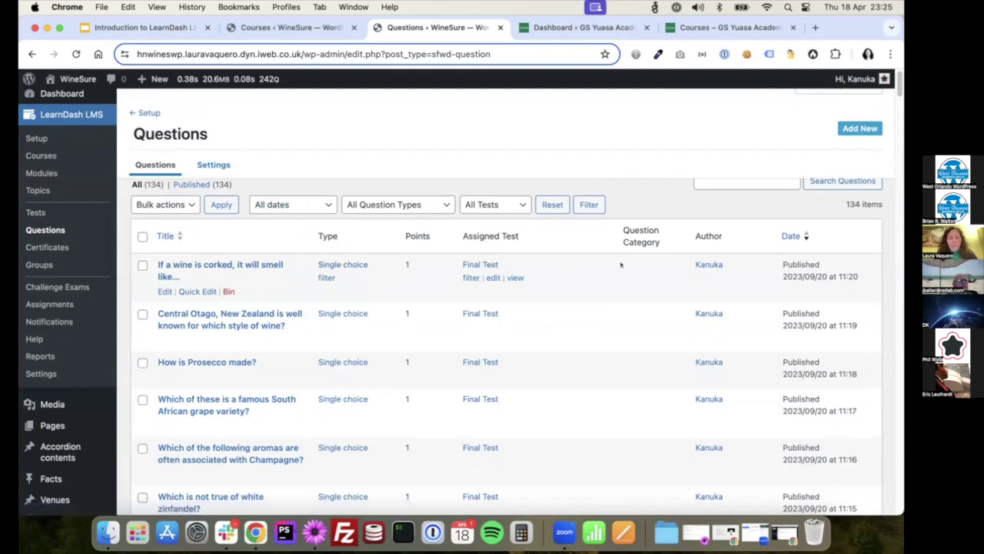
pyautogui.click(162, 292)
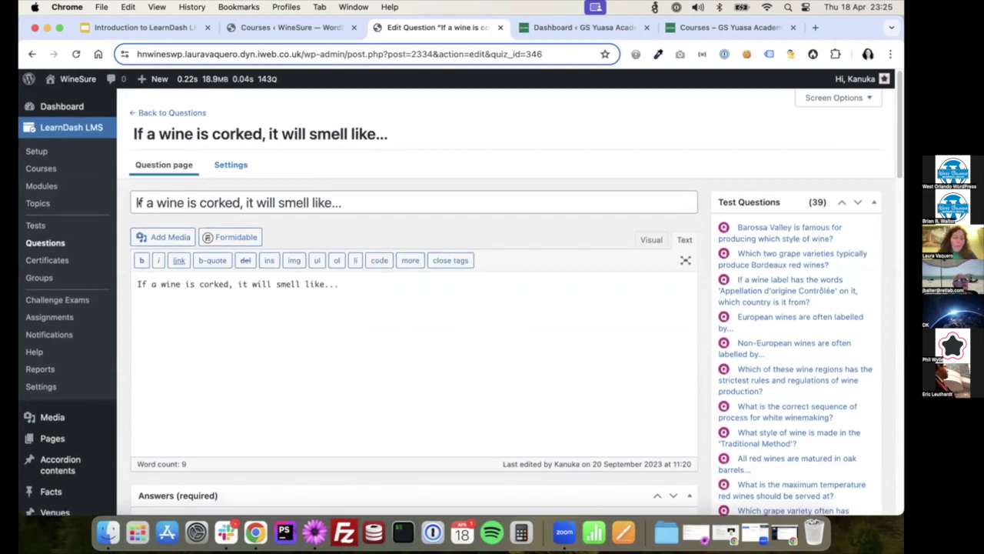
pyautogui.click(357, 201)
pyautogui.moveTo(356, 283); pyautogui.dragTo(129, 285)
pyautogui.scroll(-5, 515, 229)
pyautogui.scroll(-3, 204, 309)
pyautogui.scroll(-7, 216, 367)
pyautogui.scroll(15, 216, 368)
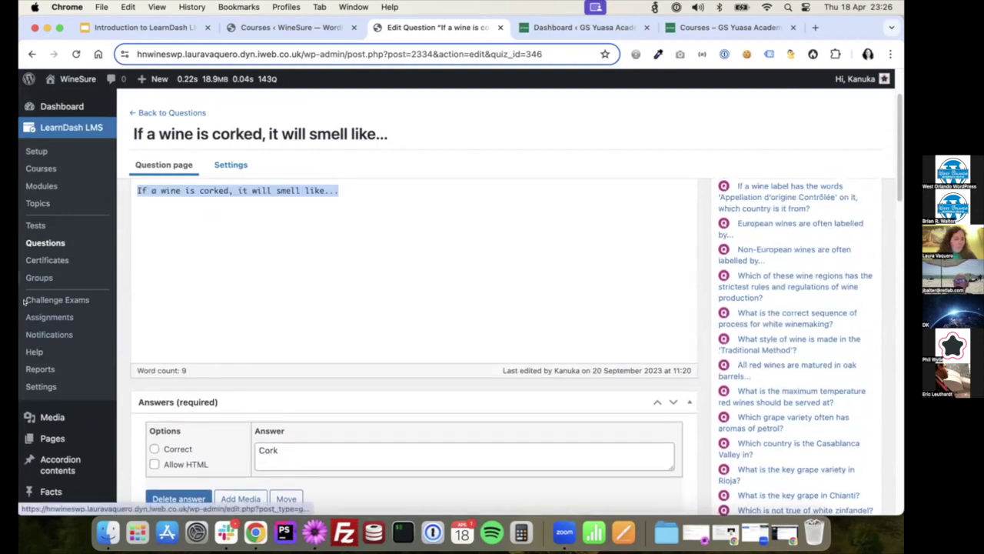
pyautogui.click(29, 240)
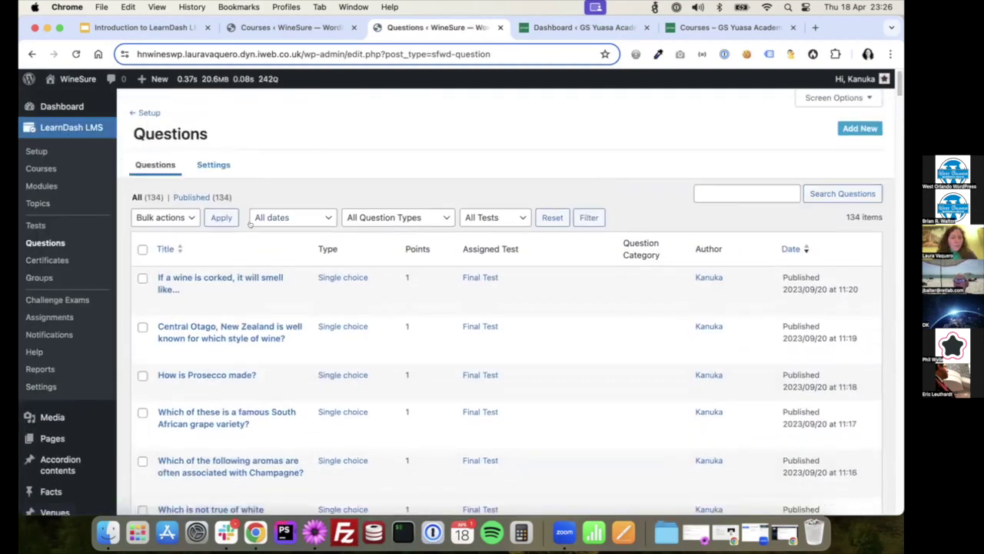
# Step: Create a new question titled 'Test question' with body text 'My question', ready for answers
pyautogui.click(870, 133)
pyautogui.write('T')
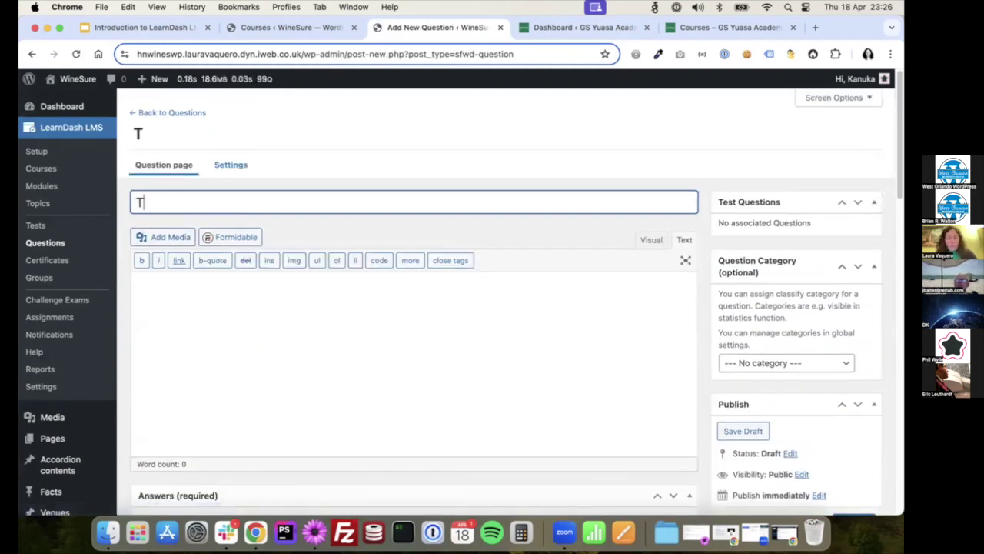
pyautogui.write('est question')
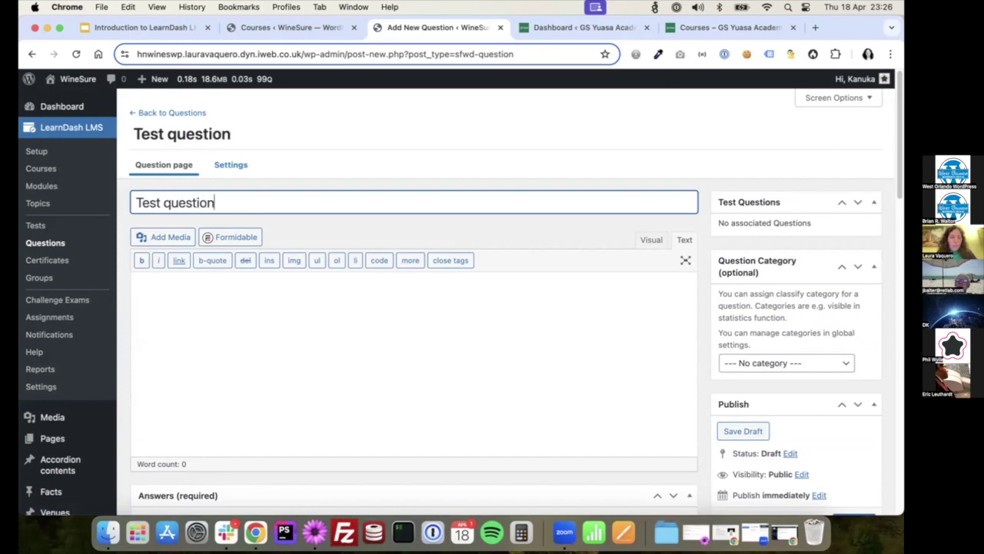
pyautogui.click(227, 299)
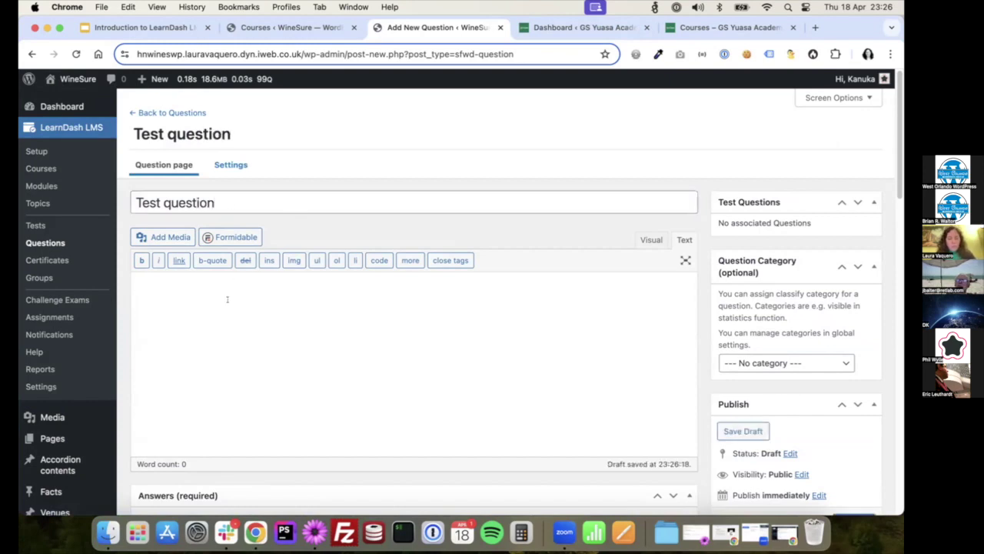
pyautogui.write('My q')
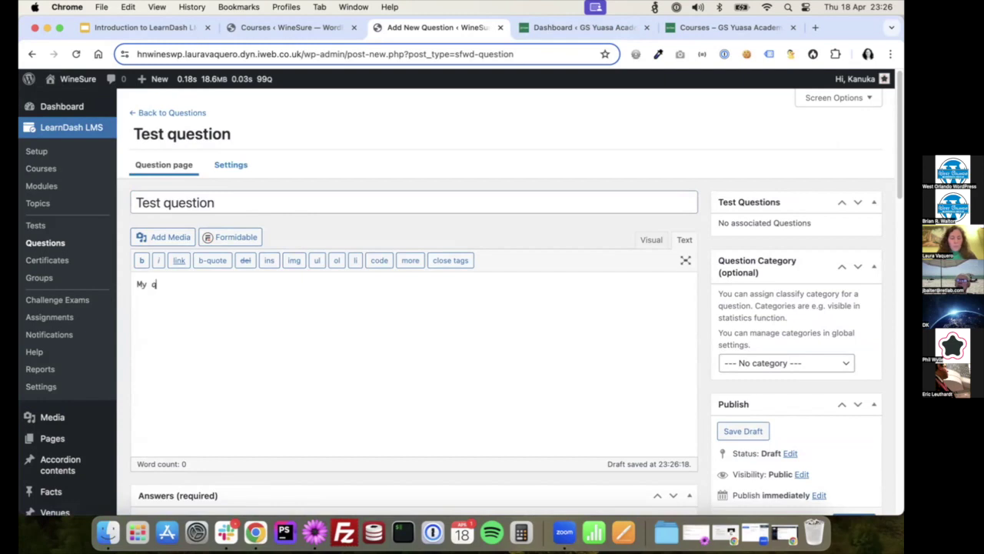
pyautogui.write('uestion?')
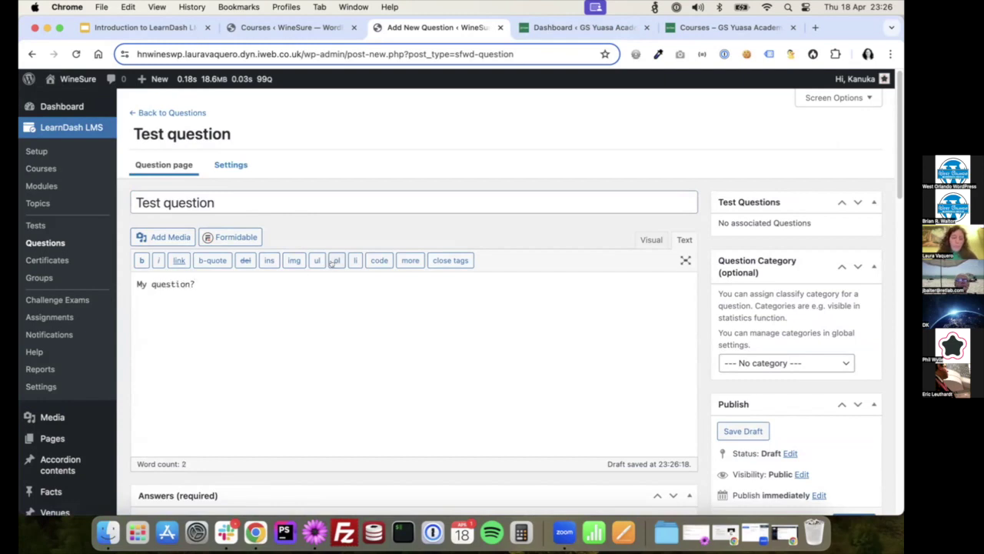
pyautogui.scroll(-5, 185, 308)
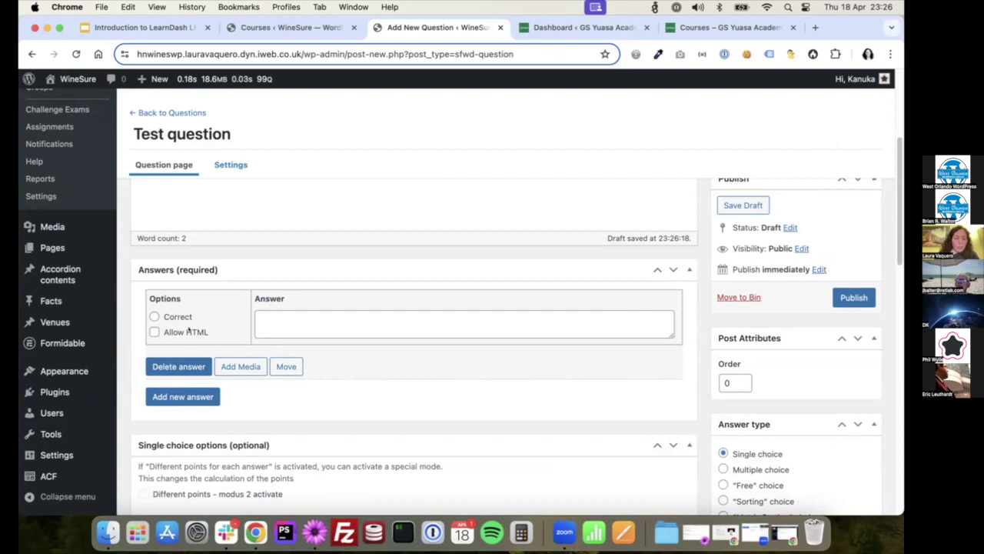
pyautogui.click(319, 318)
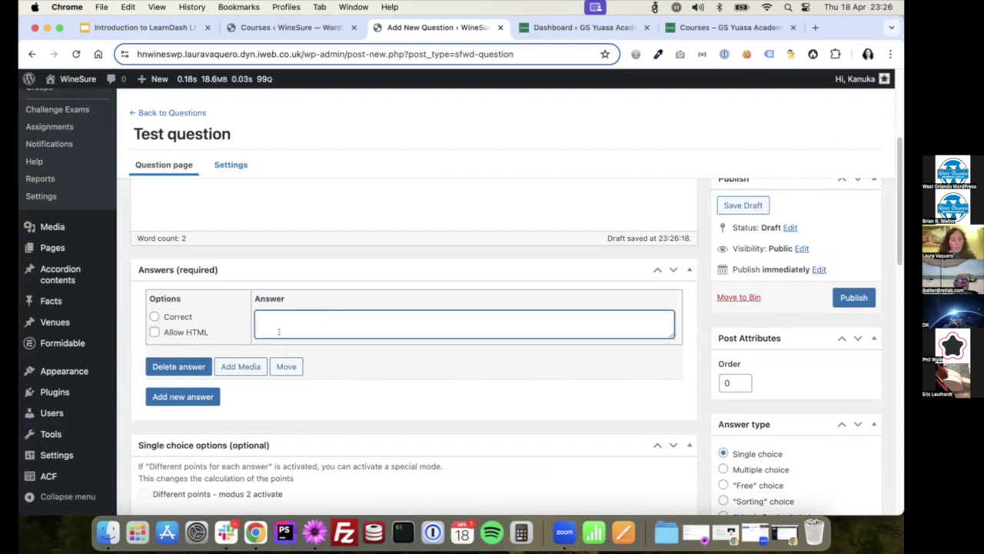
pyautogui.scroll(-1, 299, 356)
pyautogui.scroll(4, 307, 357)
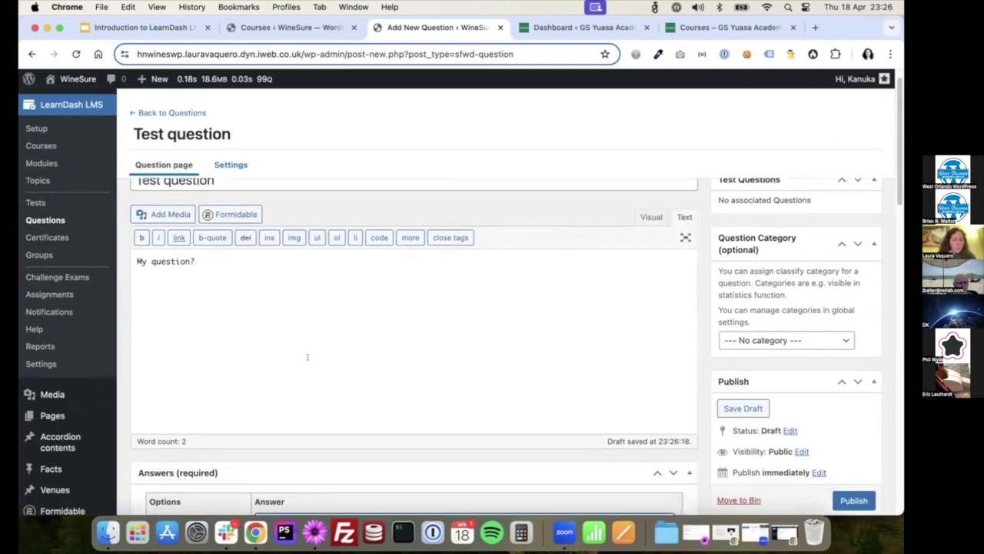
# Step: Assign the new question to the Final Test in its settings
pyautogui.click(230, 163)
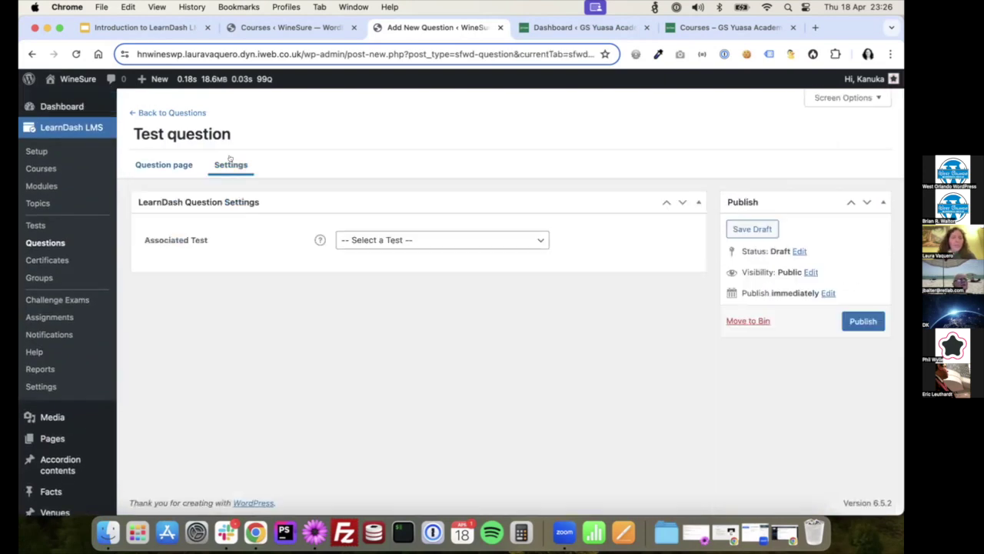
pyautogui.click(430, 241)
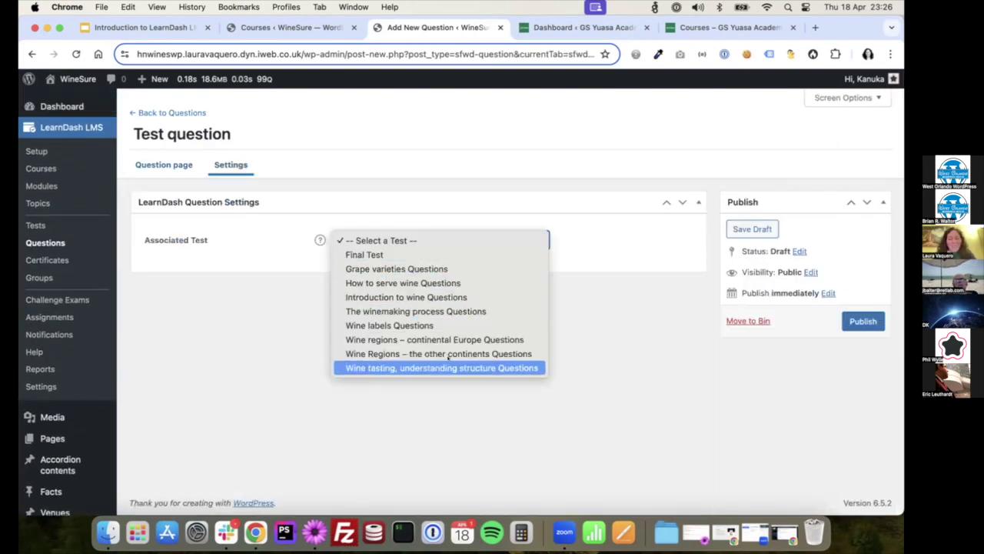
pyautogui.click(377, 254)
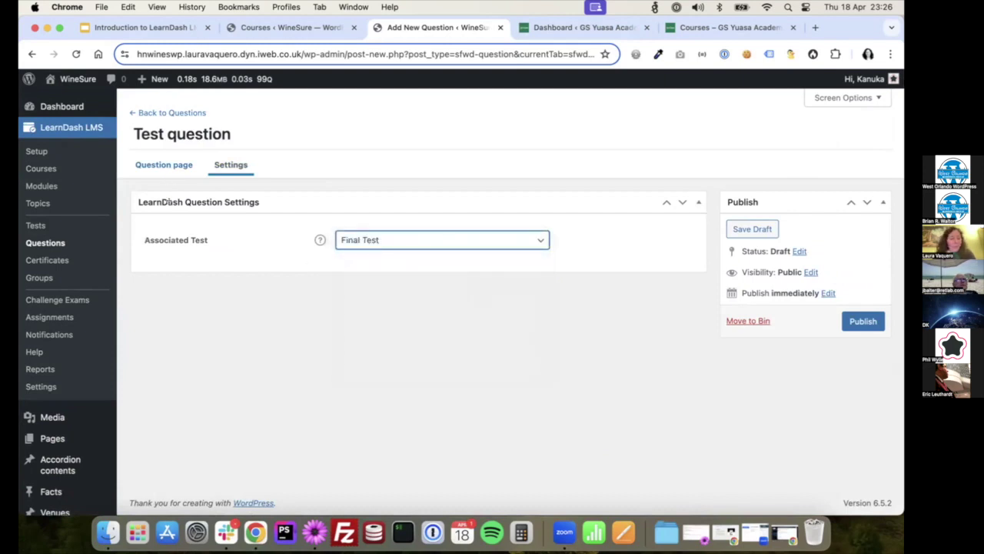
# Step: Enter the answer 'answers <b> her</b>', marked correct with Allow HTML ticked
pyautogui.click(164, 164)
pyautogui.scroll(-5, 295, 342)
pyautogui.click(295, 342)
pyautogui.write('an')
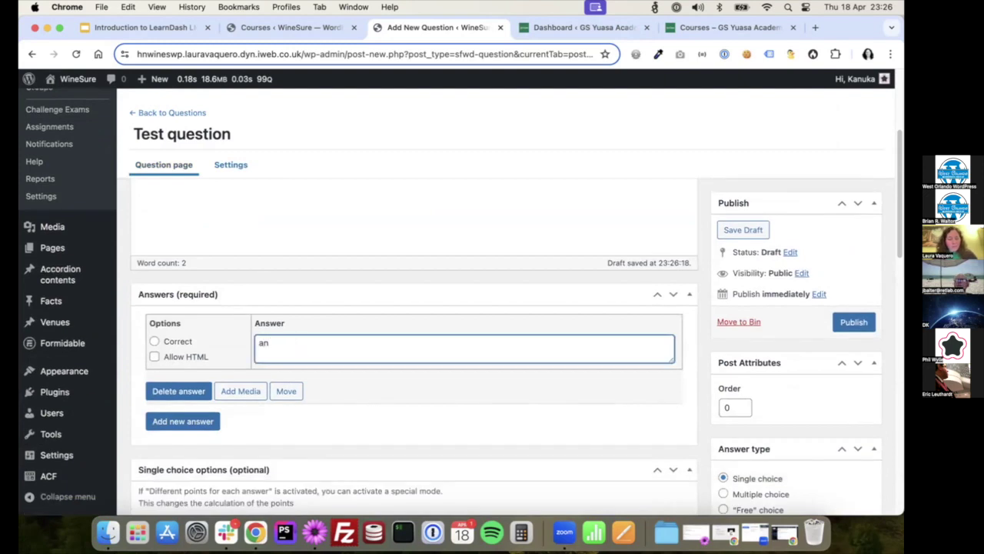
pyautogui.write('swers')
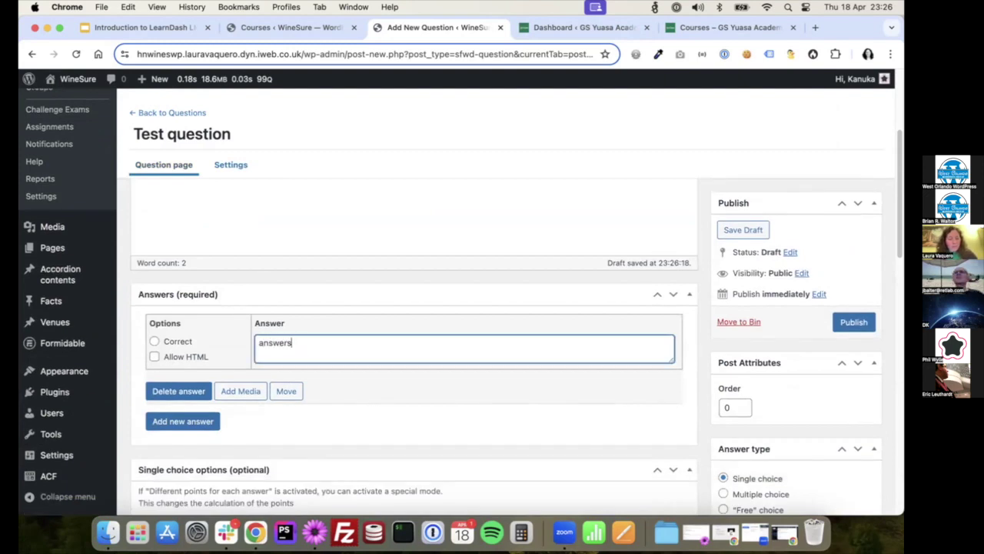
pyautogui.click(155, 341)
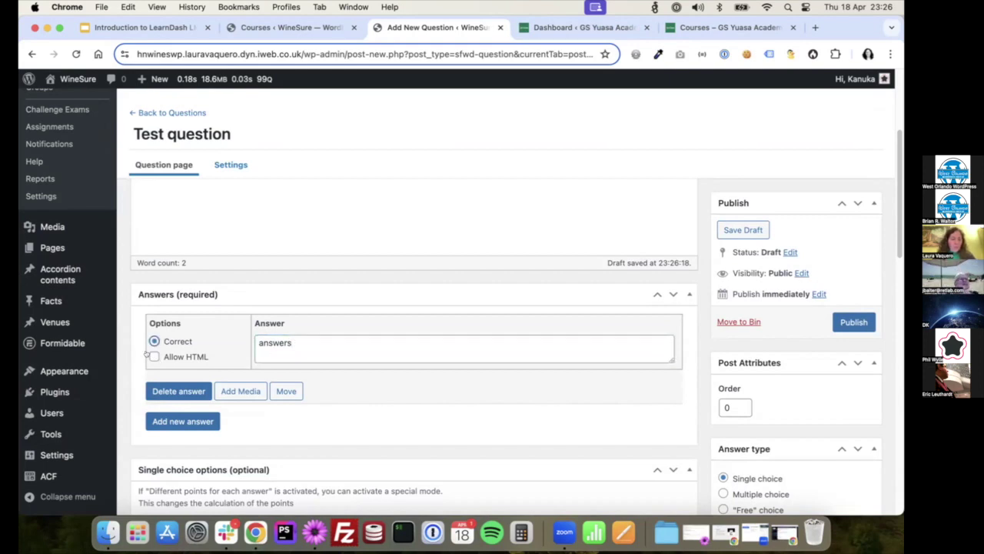
pyautogui.click(154, 356)
pyautogui.click(305, 343)
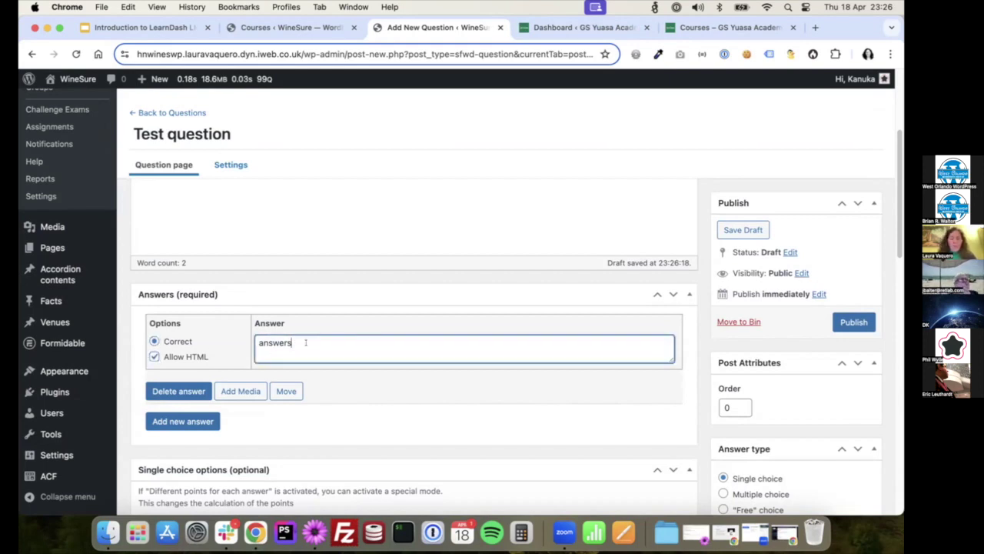
pyautogui.write('<b> ')
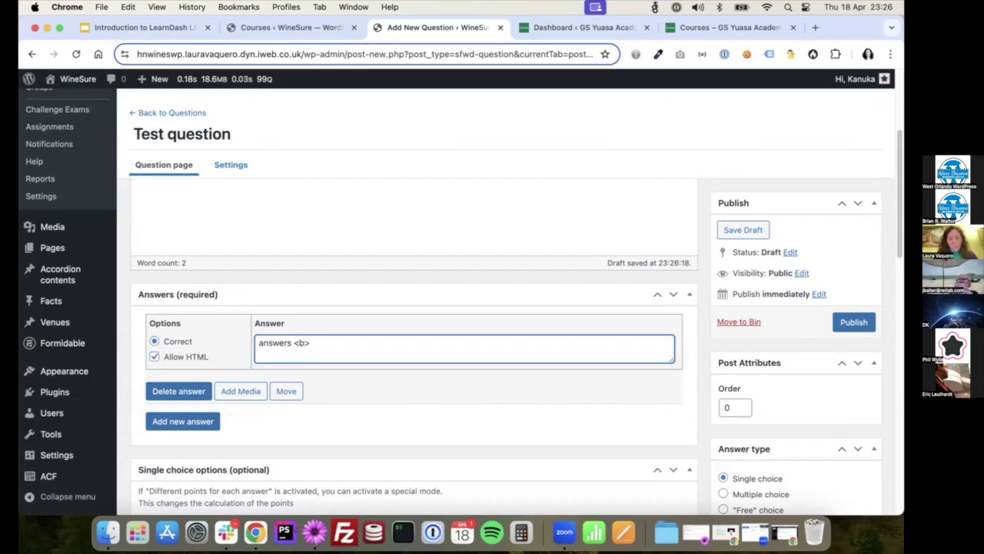
pyautogui.write('her')
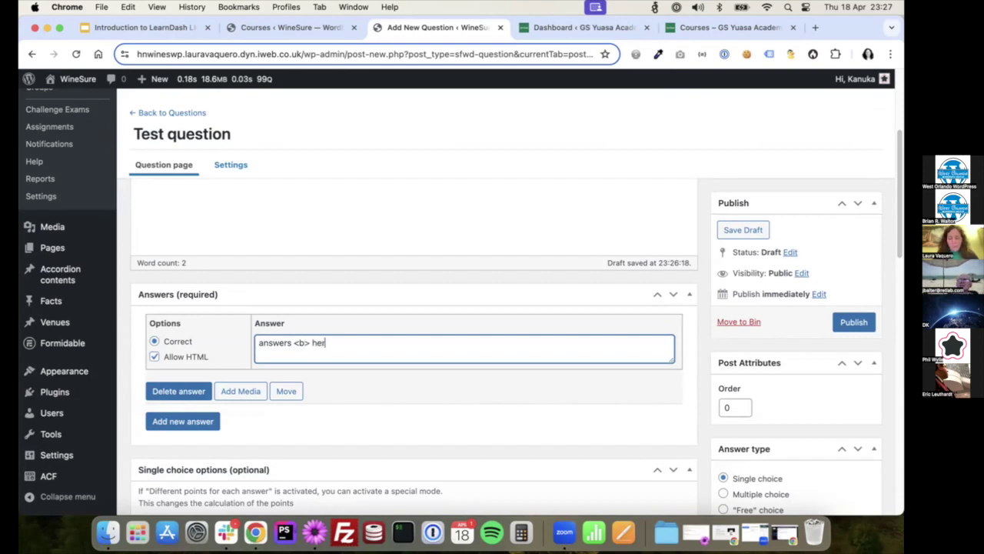
pyautogui.write('</b>')
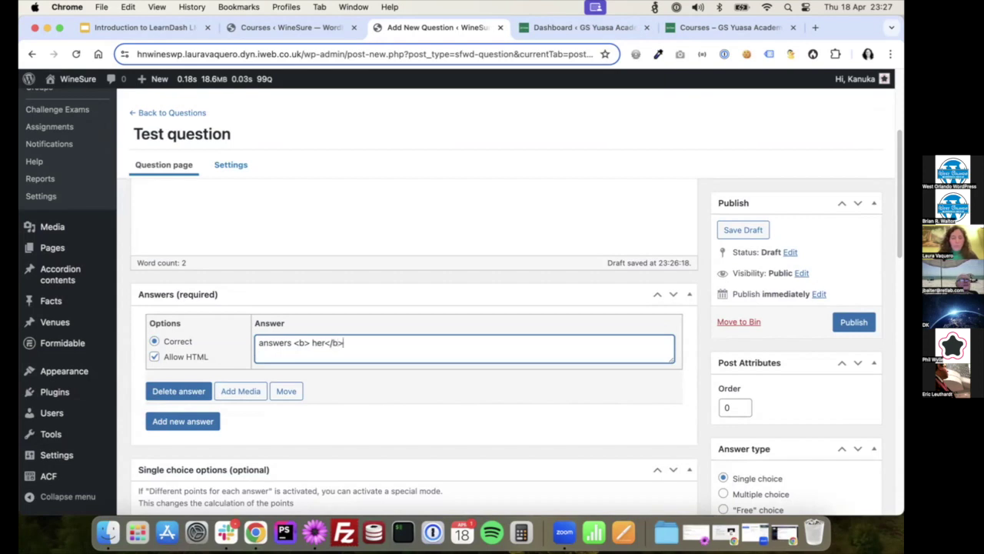
# Step: Try the Add Media library without choosing anything, then scroll through the remaining answer options
pyautogui.scroll(-3, 319, 348)
pyautogui.scroll(-2, 249, 341)
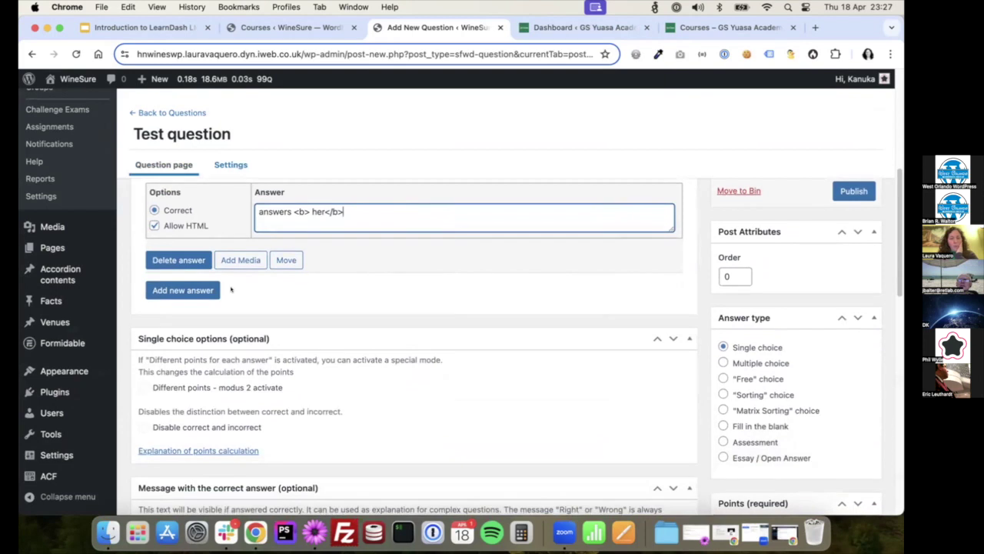
pyautogui.scroll(-1, 231, 261)
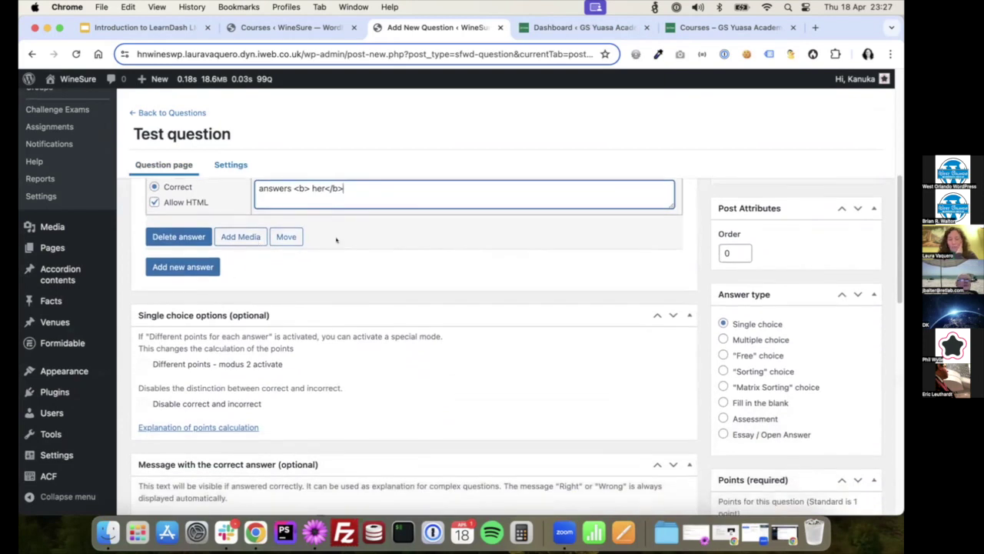
pyautogui.click(255, 240)
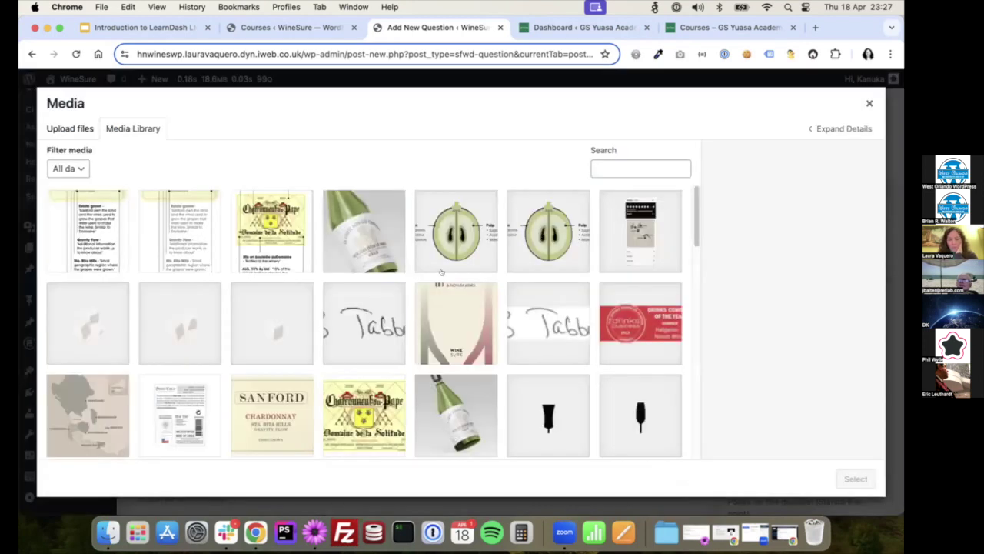
pyautogui.click(869, 102)
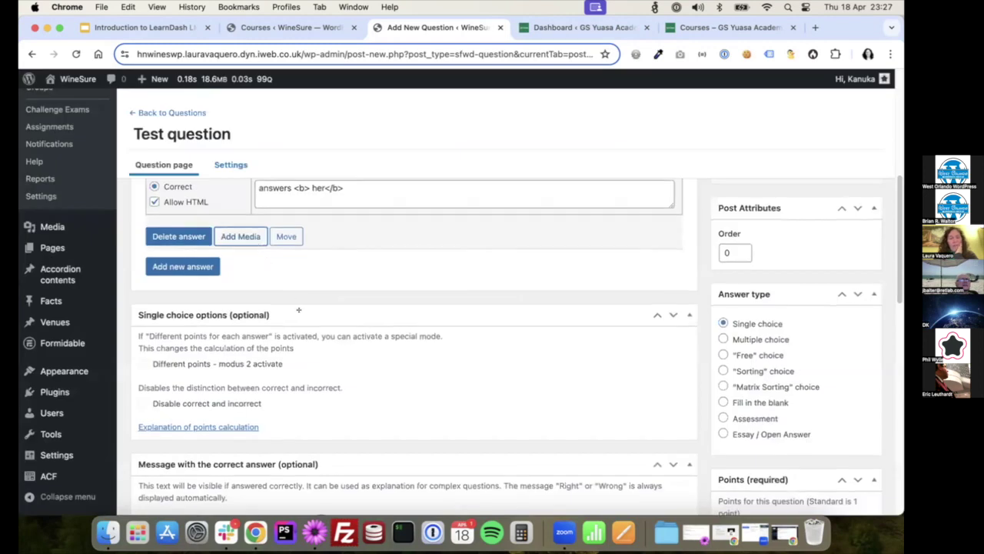
pyautogui.scroll(-2, 268, 259)
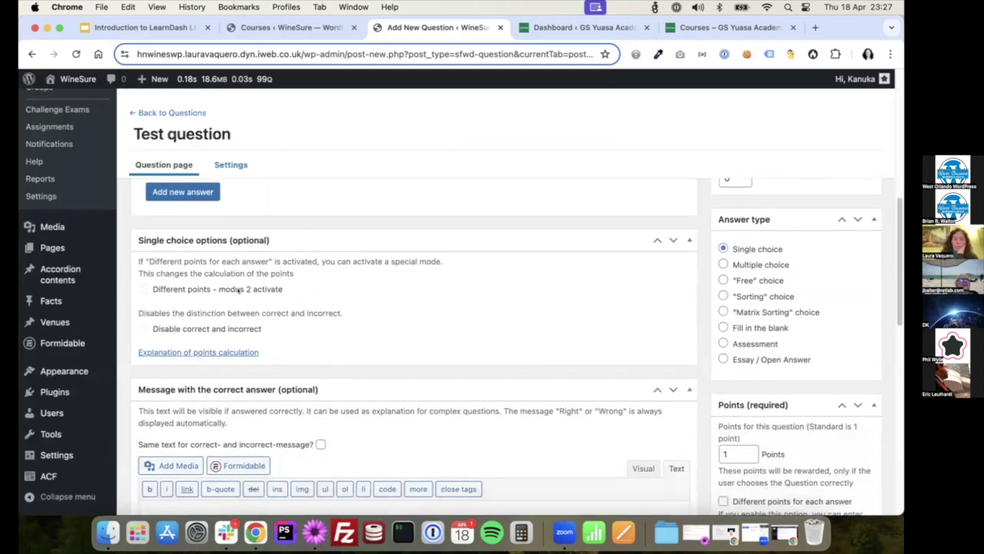
pyautogui.scroll(-2, 241, 332)
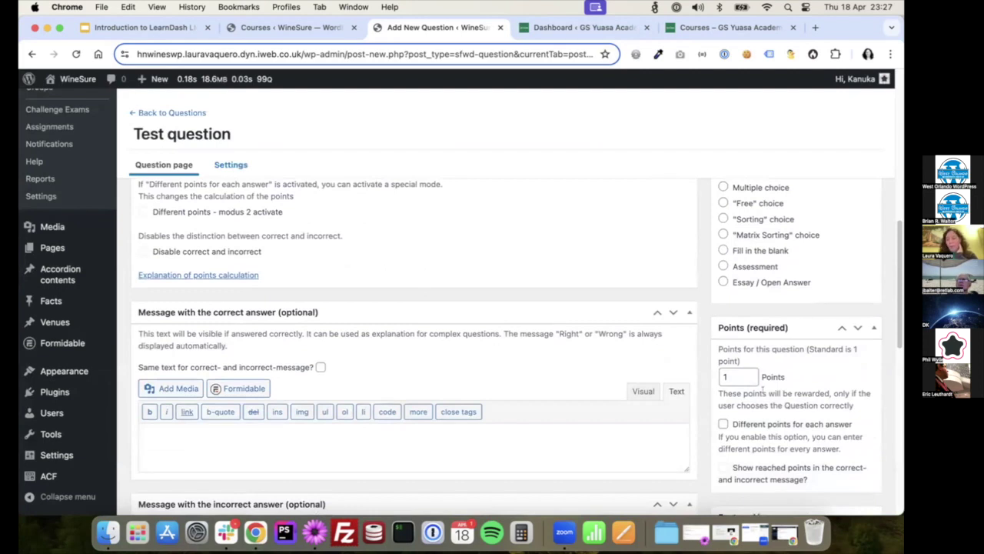
pyautogui.scroll(-5, 465, 369)
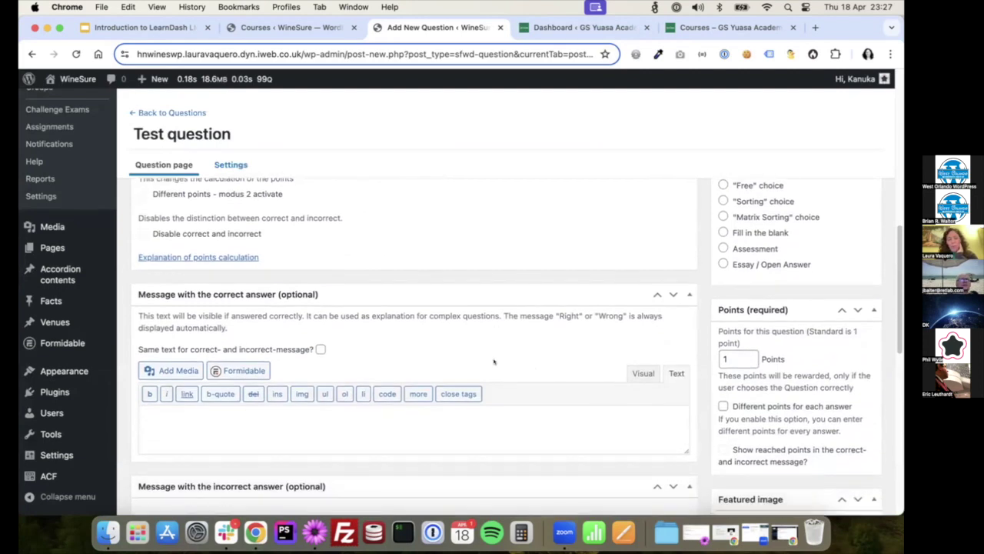
pyautogui.scroll(-6, 464, 368)
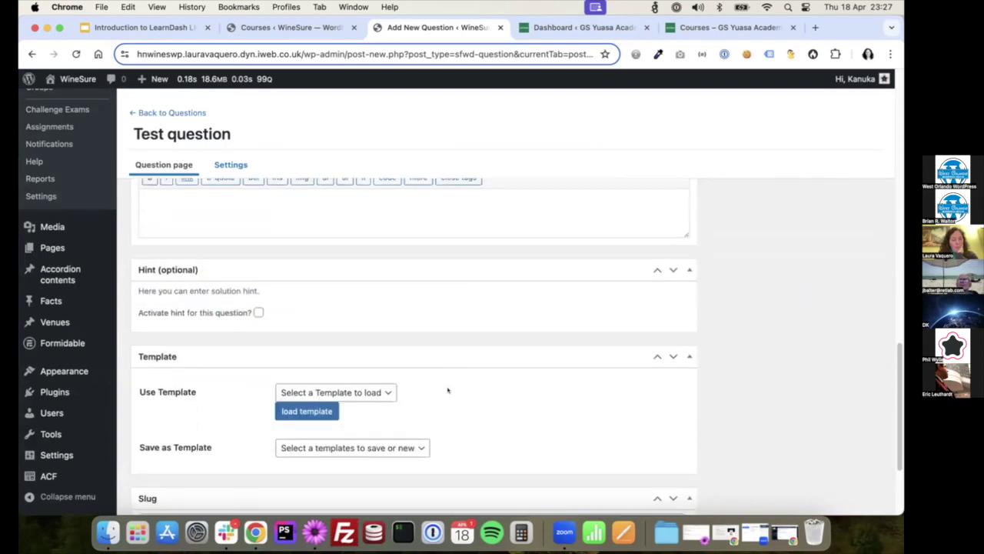
pyautogui.scroll(5, 398, 391)
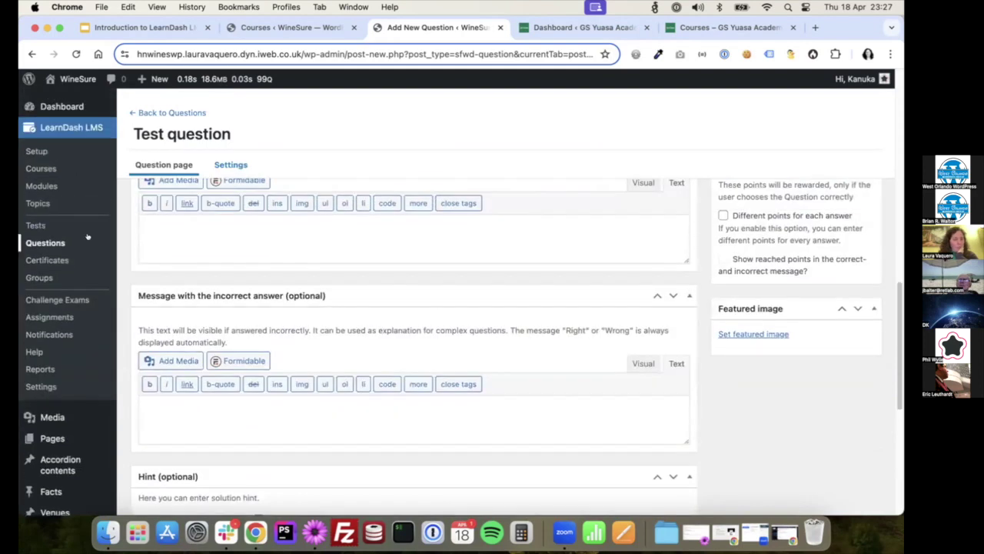
# Step: Discard the unsaved question, review the Wine tasting test's 12 questions, then view its Settings
pyautogui.click(28, 221)
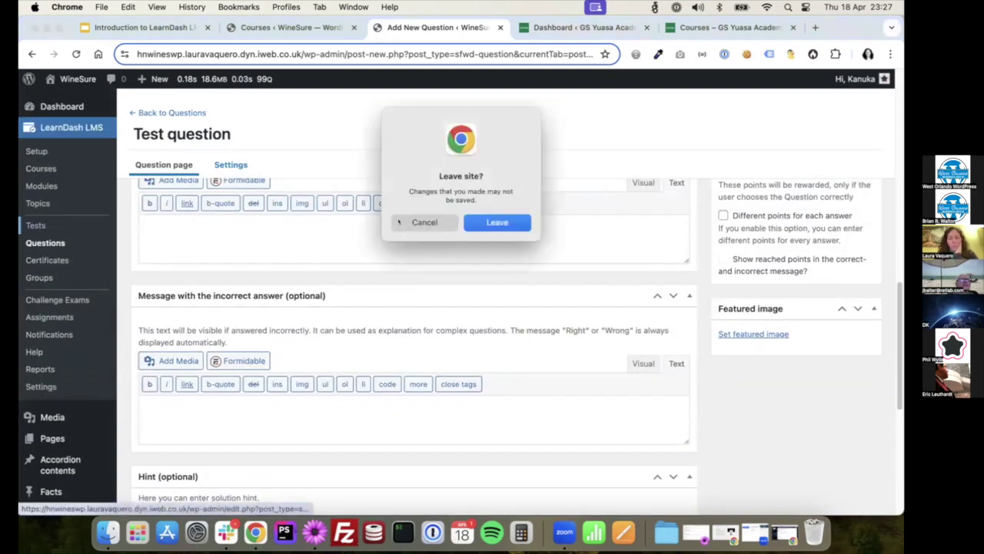
pyautogui.click(497, 222)
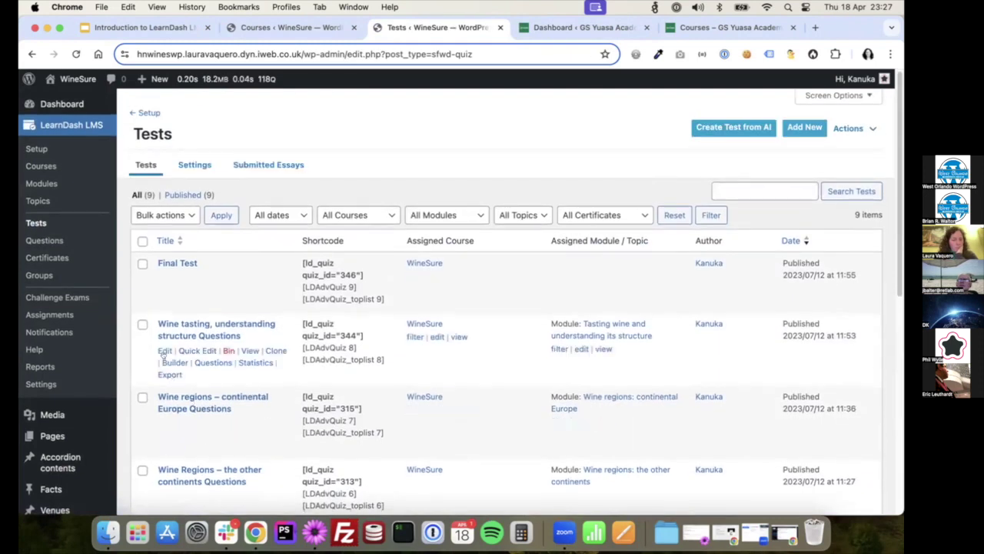
pyautogui.click(164, 353)
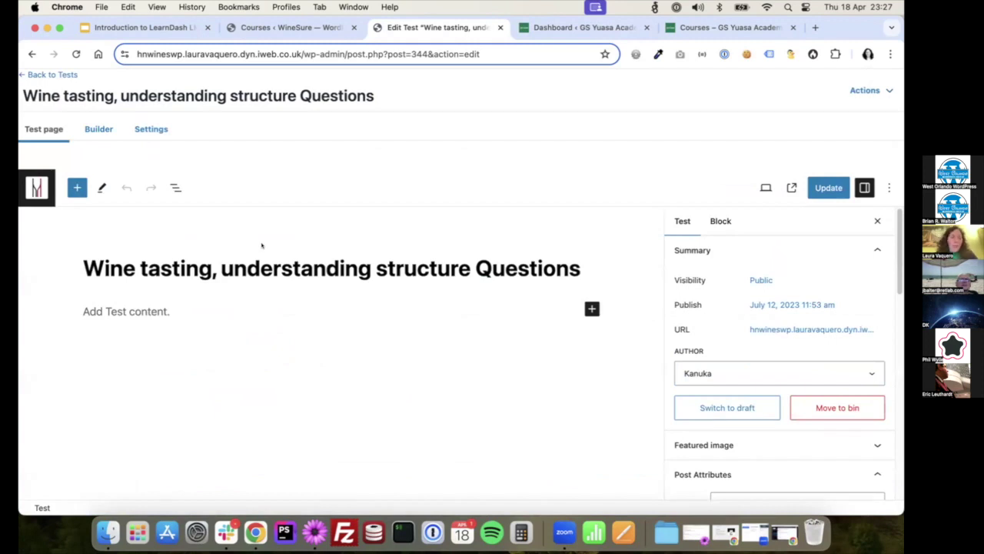
pyautogui.click(96, 131)
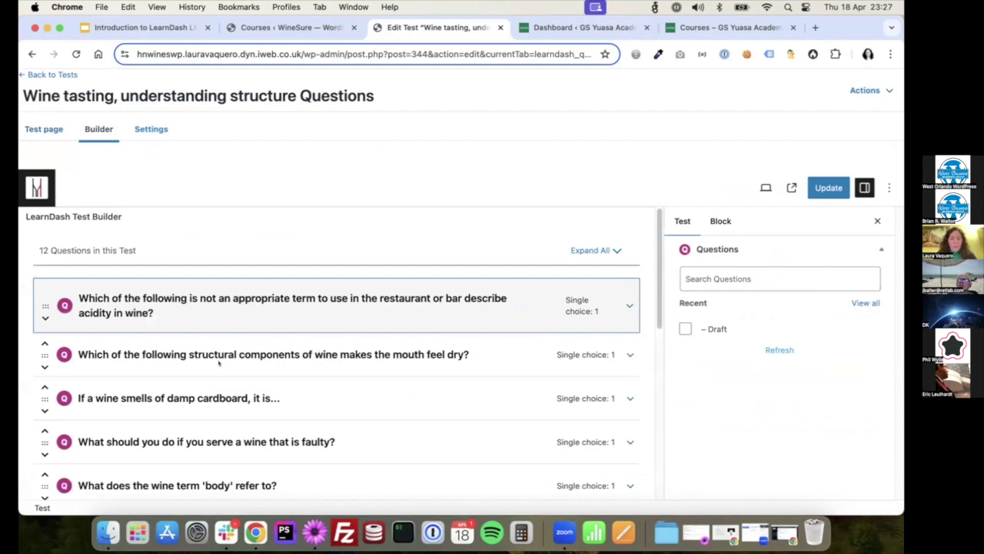
pyautogui.scroll(-1, 248, 351)
pyautogui.scroll(-5, 248, 351)
pyautogui.scroll(3, 475, 353)
pyautogui.scroll(-3, 475, 352)
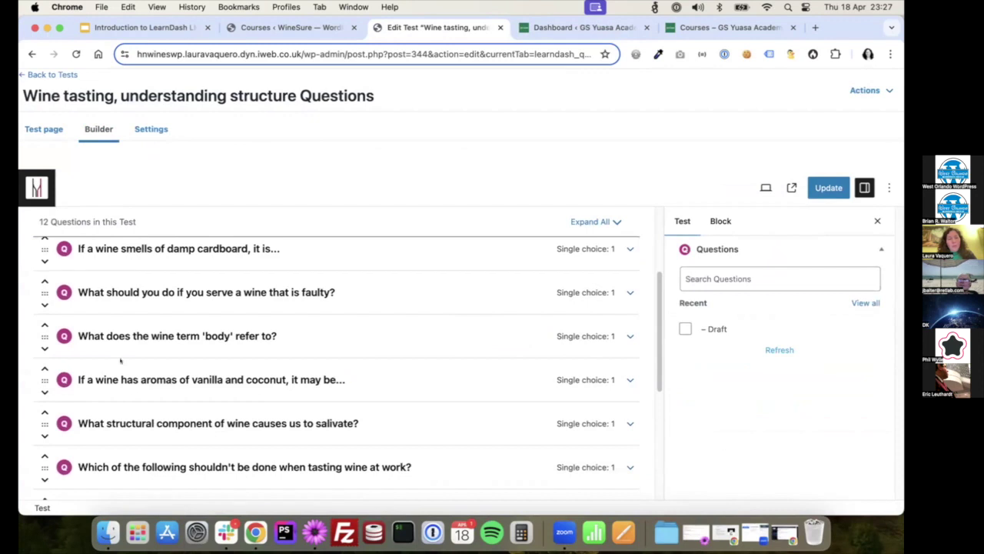
pyautogui.click(151, 129)
pyautogui.scroll(1, 398, 326)
pyautogui.scroll(3, 398, 341)
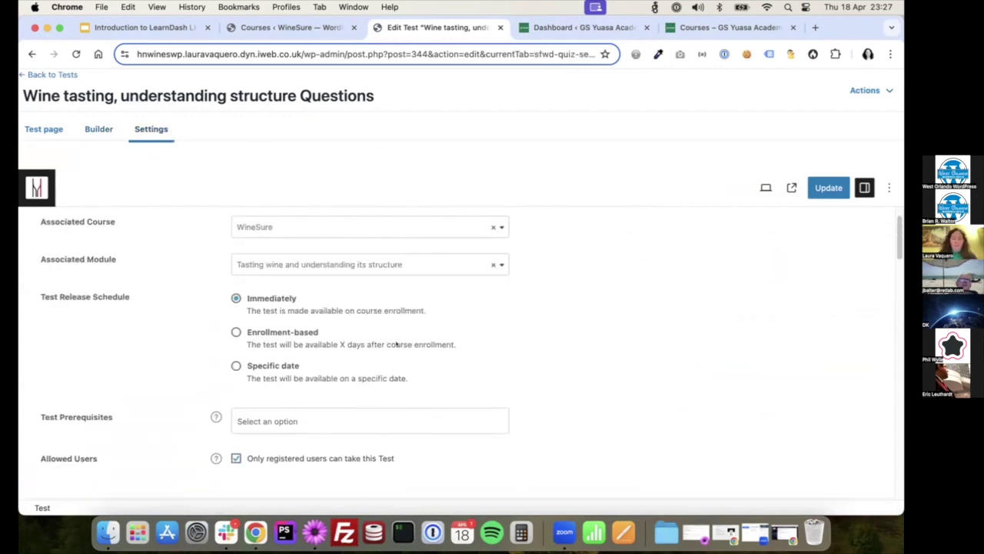
pyautogui.scroll(-5, 390, 346)
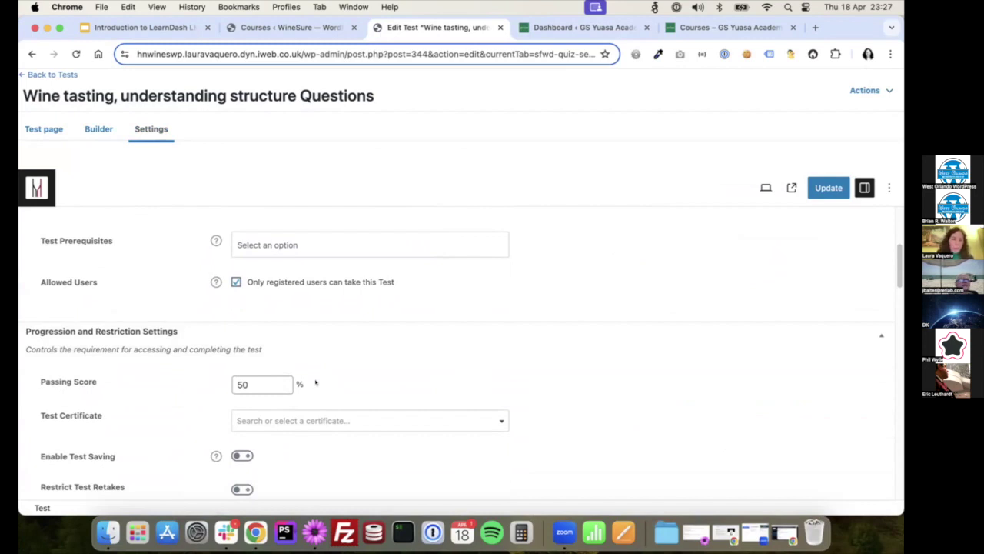
pyautogui.scroll(-2, 316, 382)
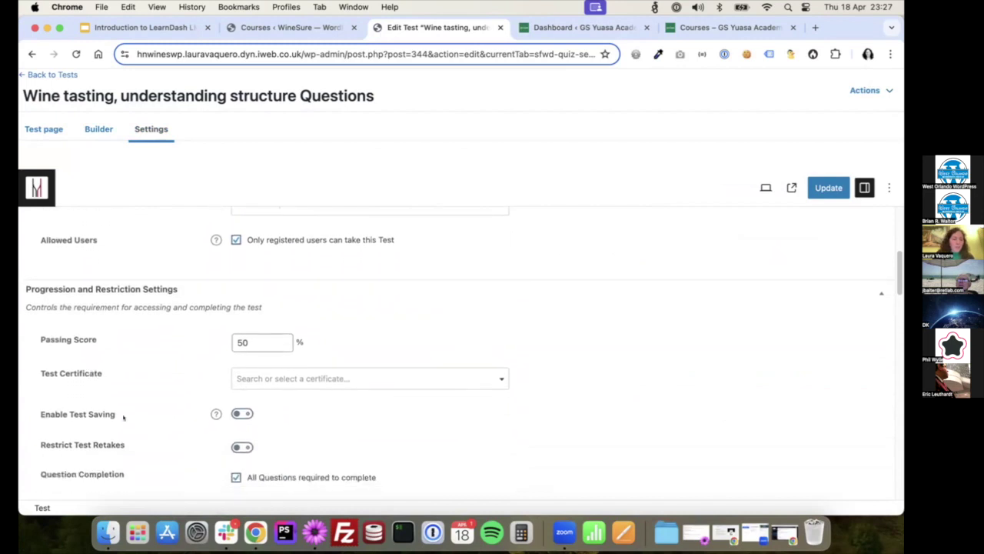
pyautogui.scroll(-1, 208, 396)
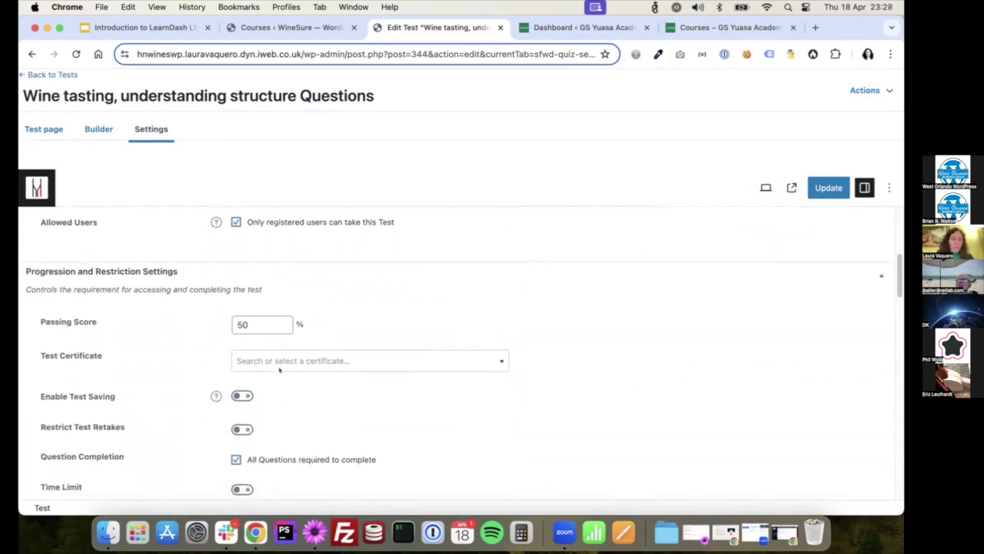
pyautogui.scroll(-1, 146, 418)
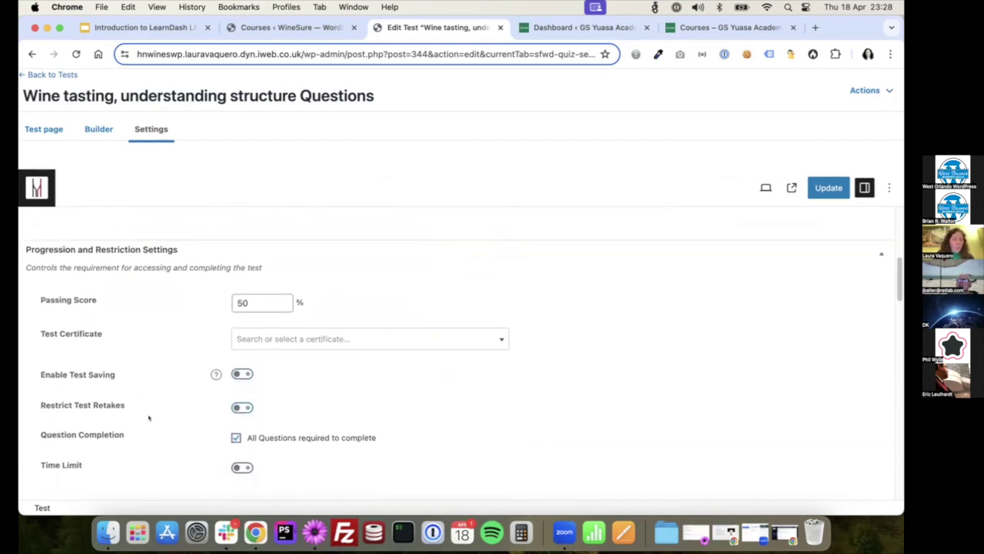
pyautogui.scroll(-2, 167, 466)
pyautogui.scroll(7, 228, 418)
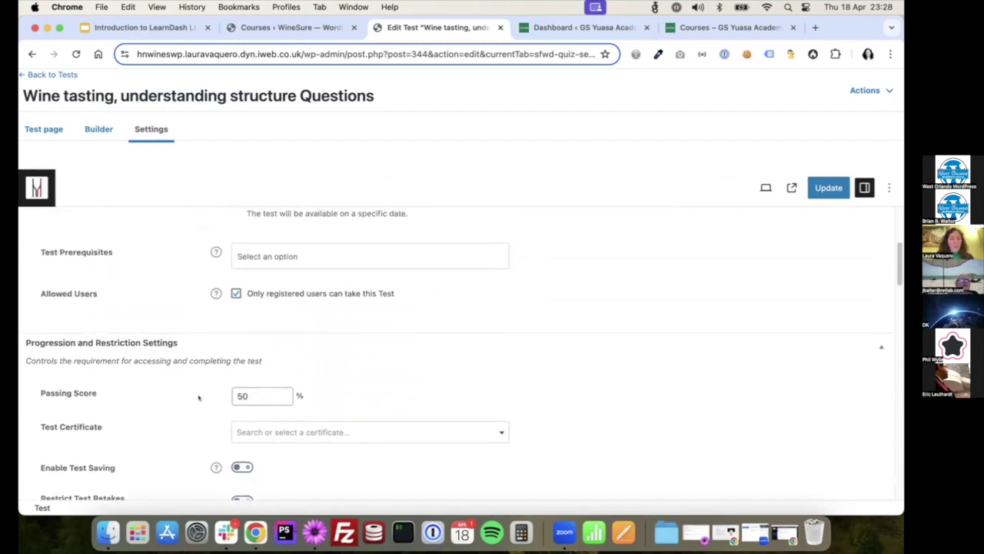
pyautogui.scroll(8, 92, 360)
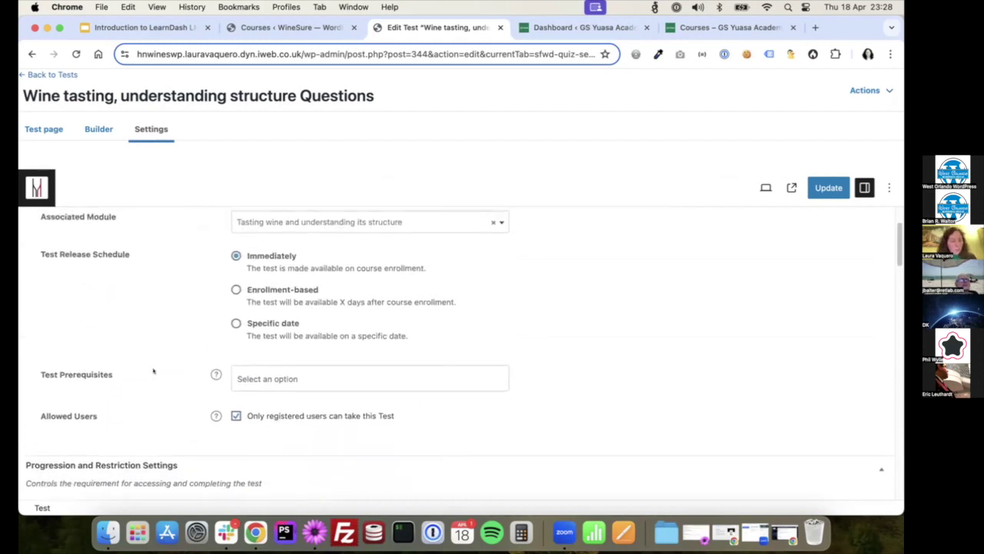
pyautogui.scroll(1, 153, 367)
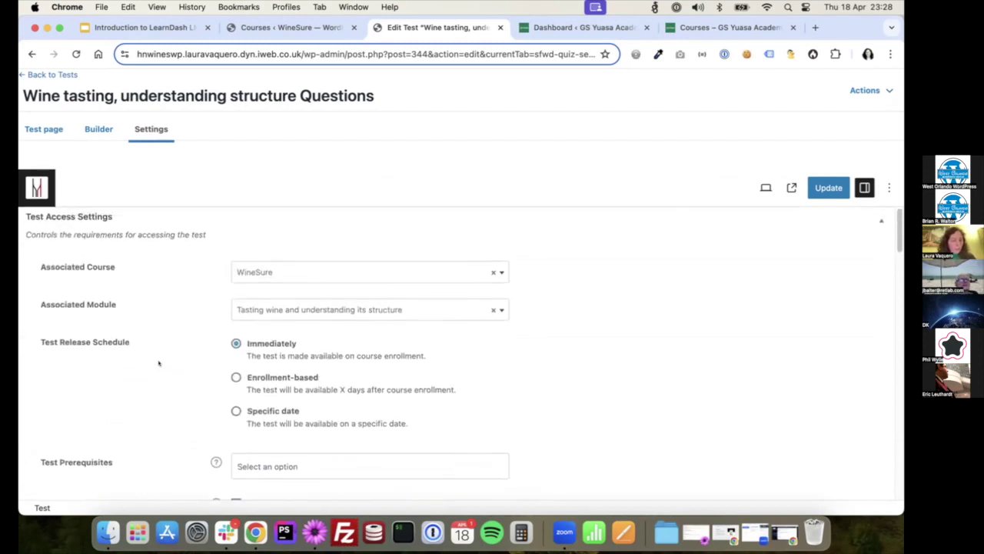
pyautogui.scroll(-20, 177, 354)
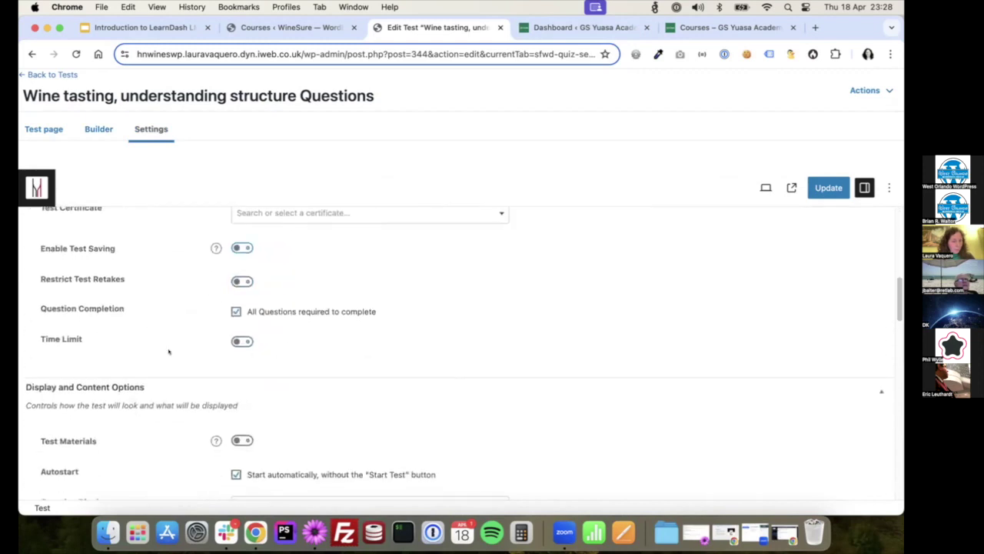
pyautogui.scroll(-4, 177, 360)
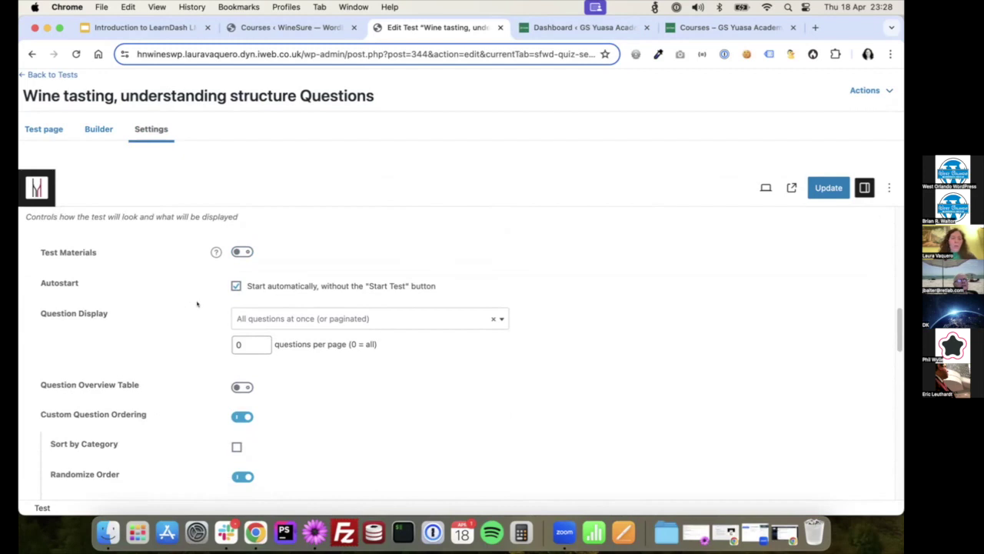
pyautogui.scroll(-2, 202, 315)
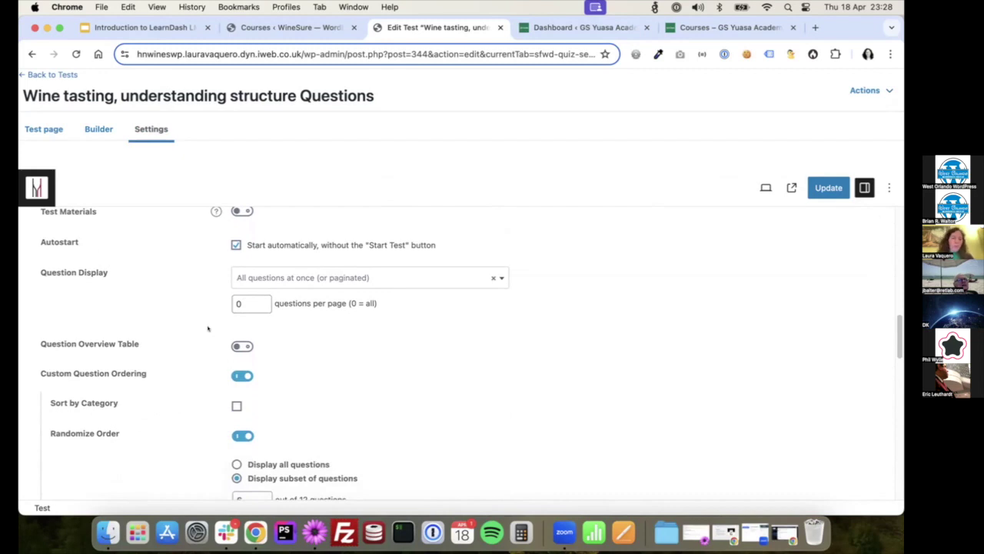
pyautogui.scroll(1, 192, 308)
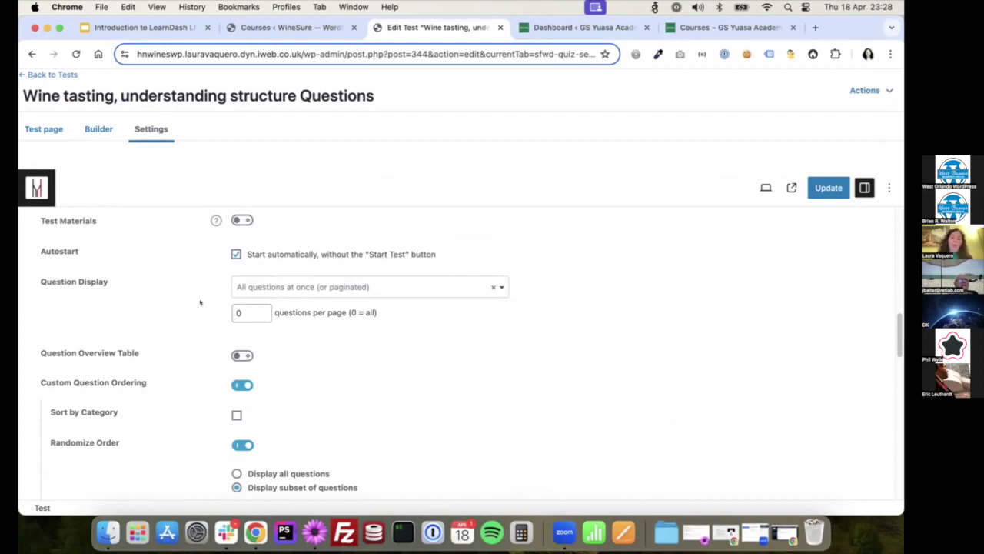
pyautogui.scroll(-2, 180, 360)
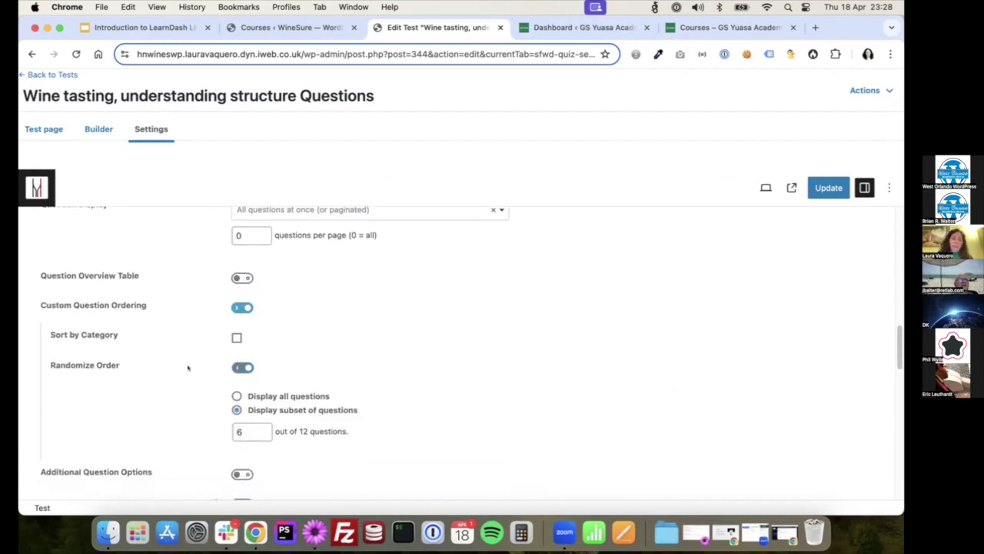
pyautogui.scroll(-1, 229, 428)
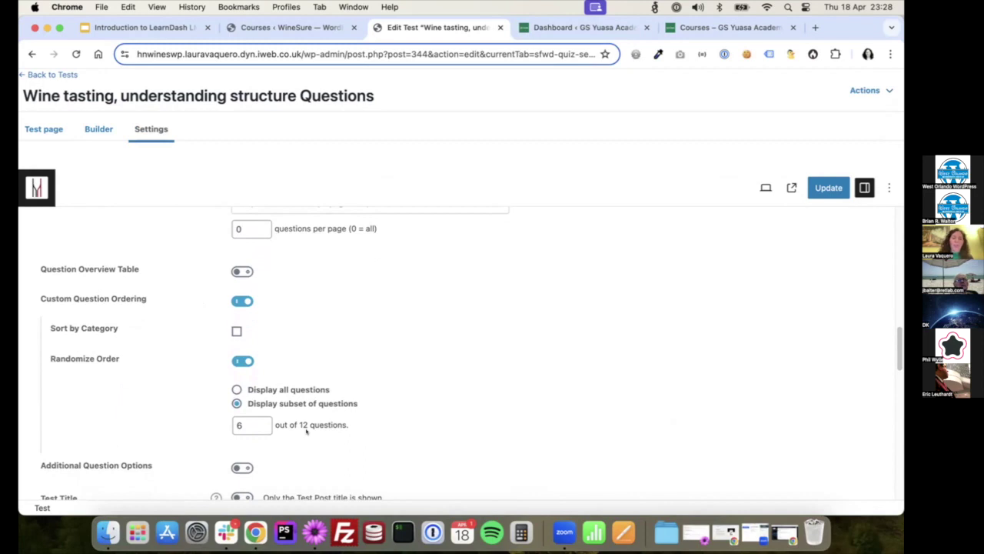
pyautogui.scroll(-5, 309, 432)
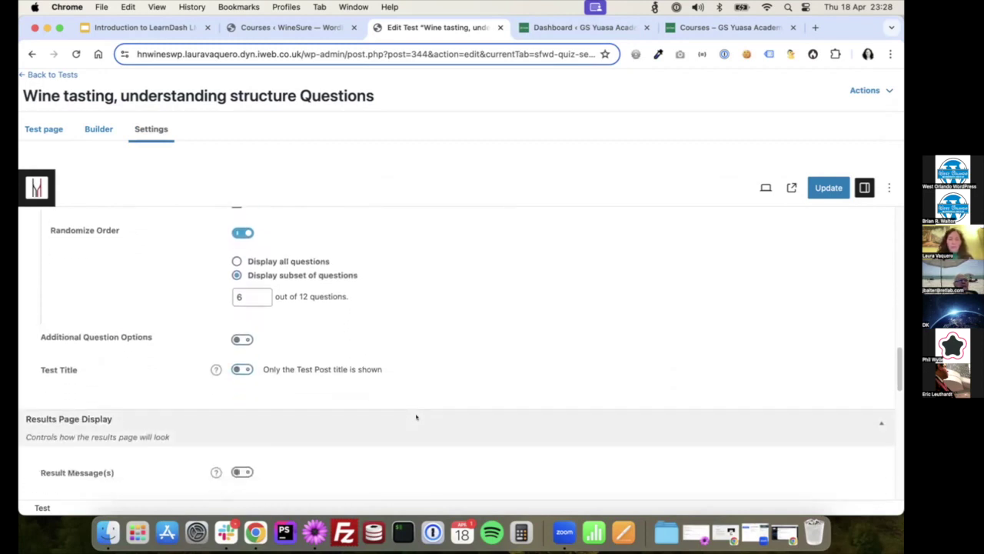
pyautogui.scroll(-4, 427, 371)
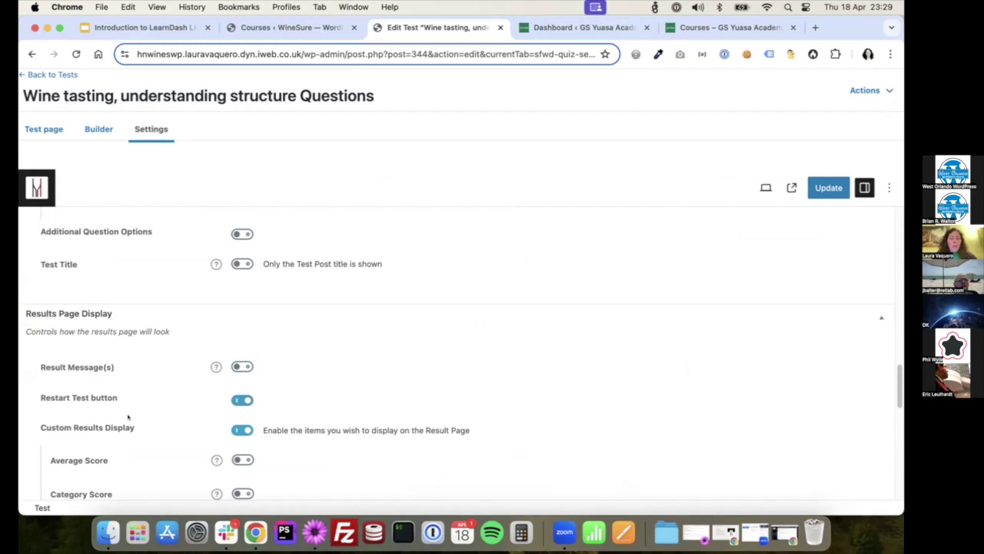
# Step: Scroll through the test's results and feedback settings, then return to the Tests list
pyautogui.scroll(-2, 151, 399)
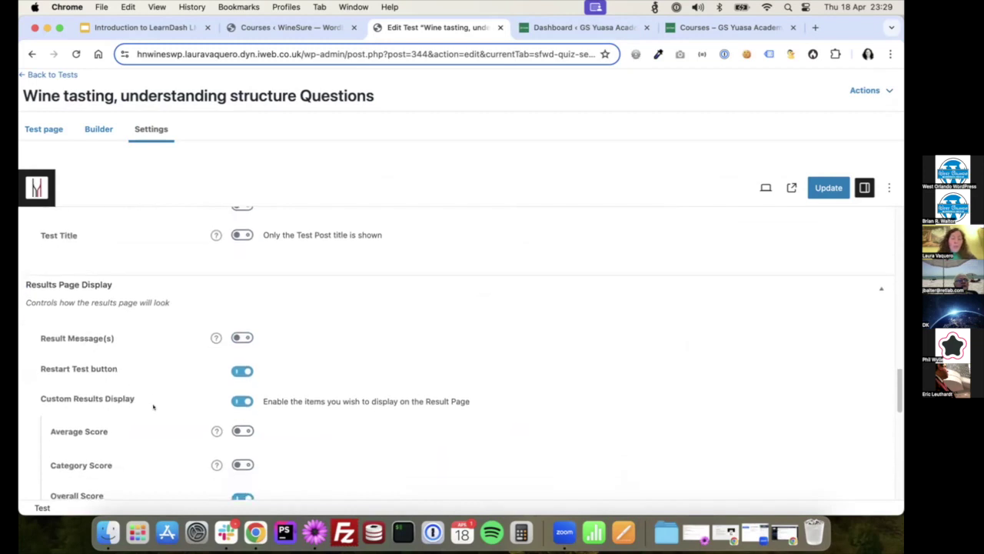
pyautogui.scroll(-1, 161, 370)
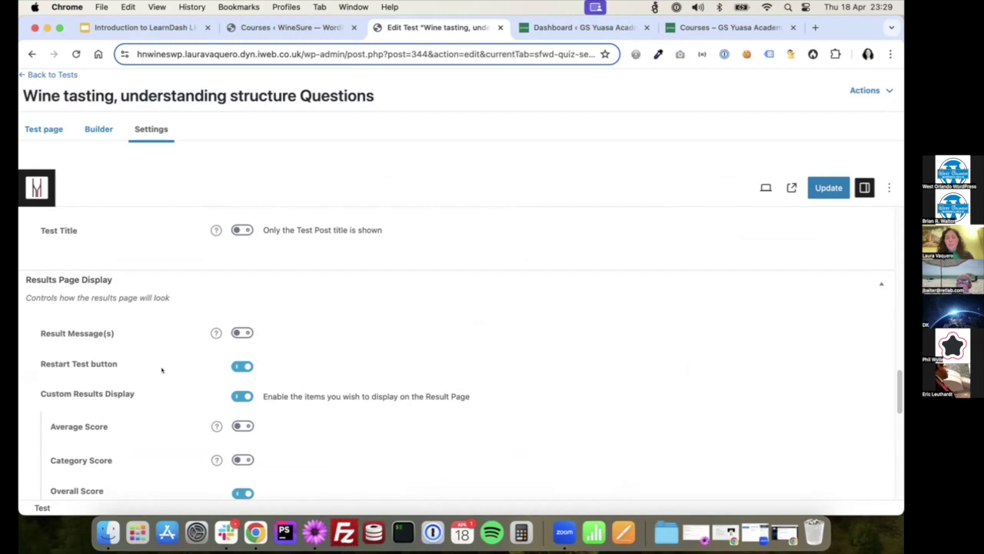
pyautogui.scroll(-5, 163, 371)
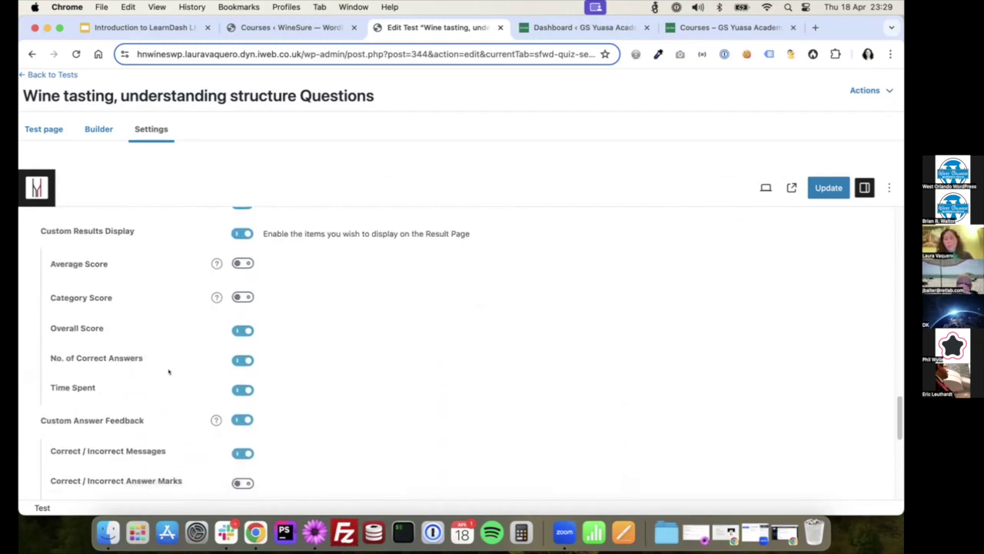
pyautogui.scroll(-3, 207, 363)
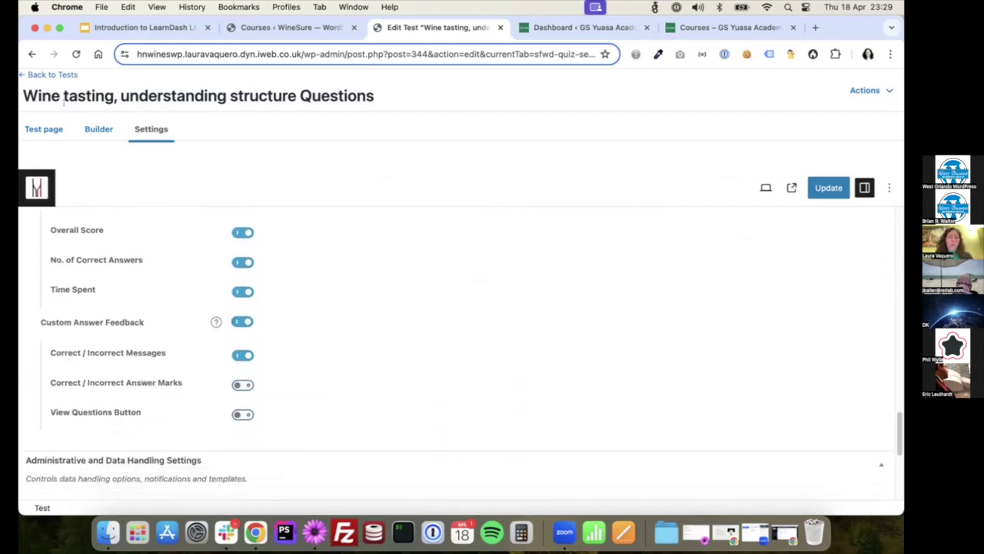
pyautogui.click(39, 75)
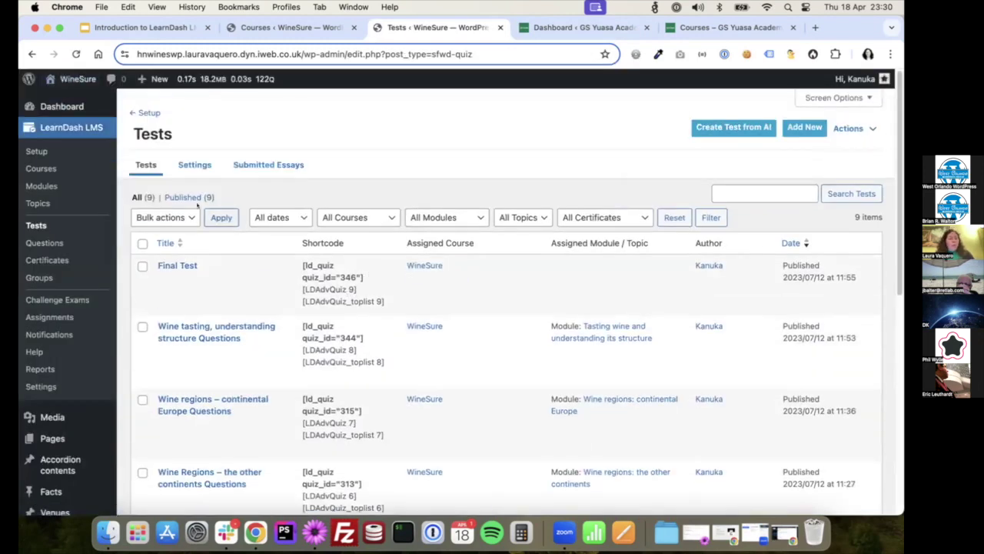
# Step: Open 'Completed course certificate 2024' from Certificates for editing and scroll through it
pyautogui.click(35, 261)
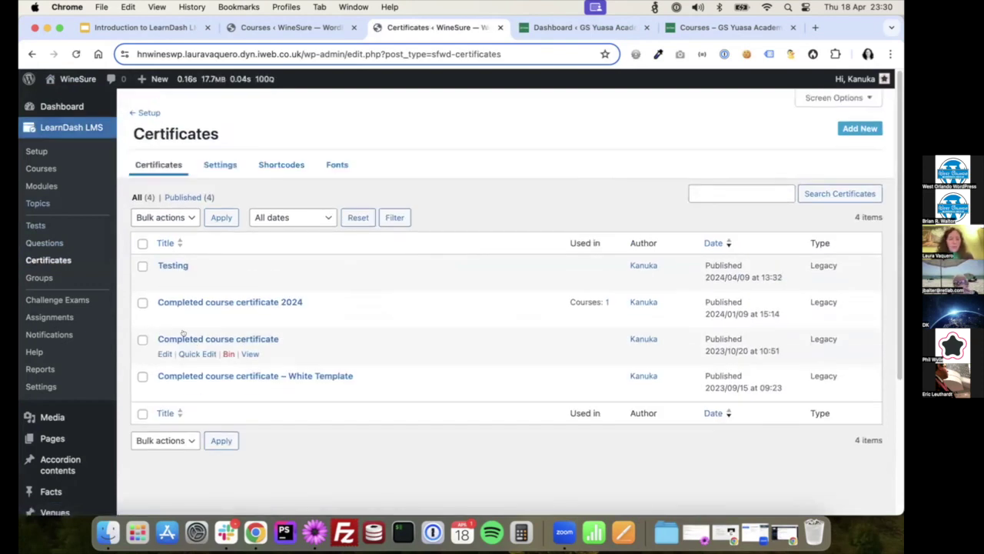
pyautogui.click(163, 316)
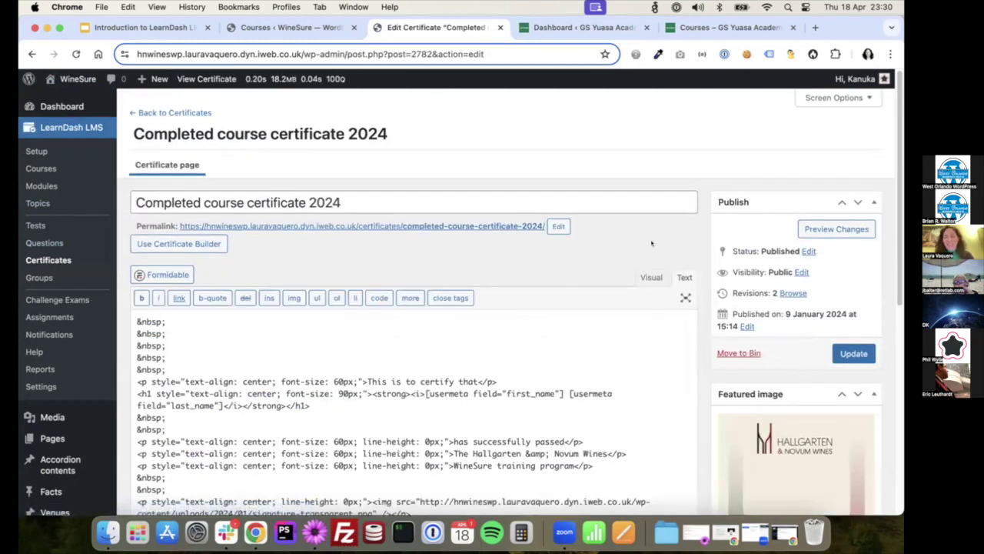
pyautogui.scroll(-5, 625, 234)
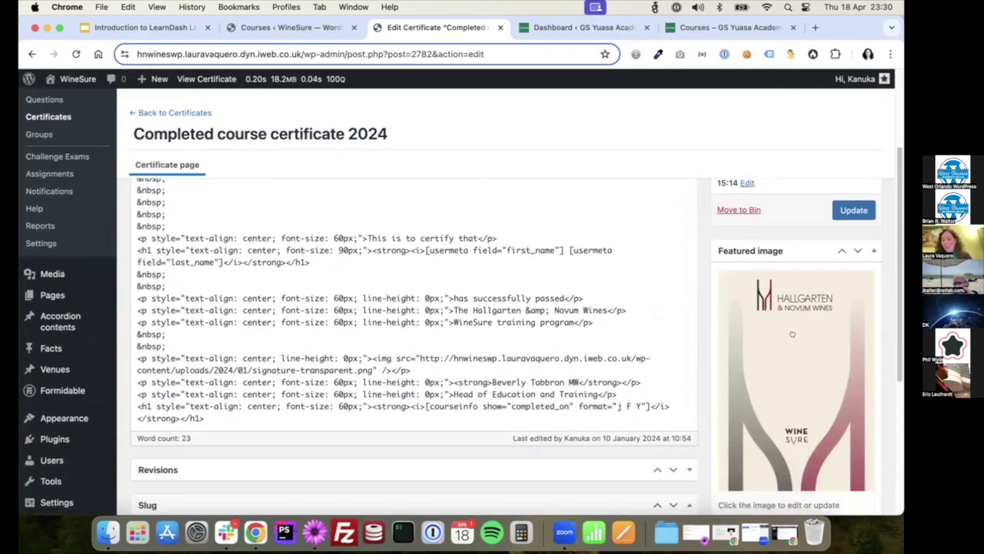
pyautogui.scroll(2, 226, 300)
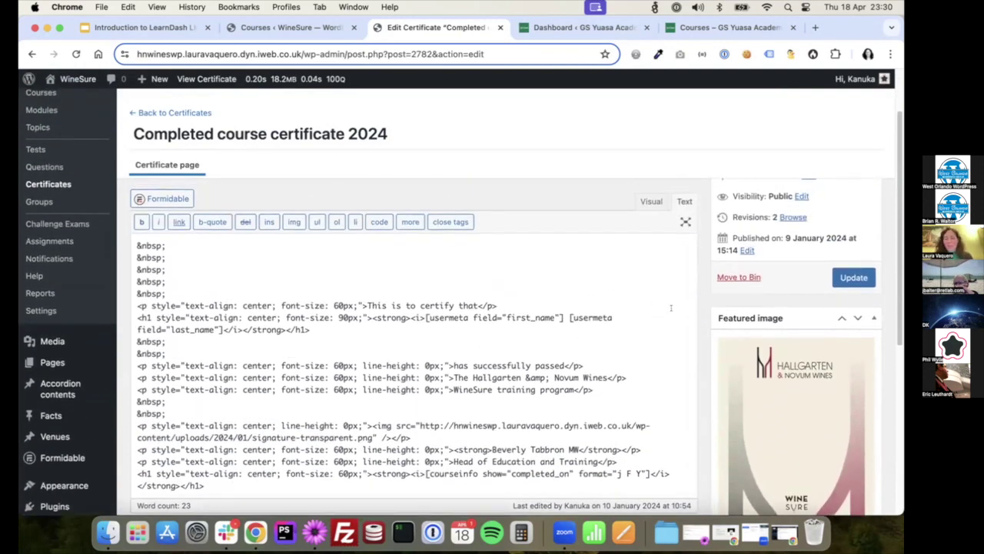
pyautogui.scroll(-2, 600, 342)
pyautogui.scroll(-2, 717, 392)
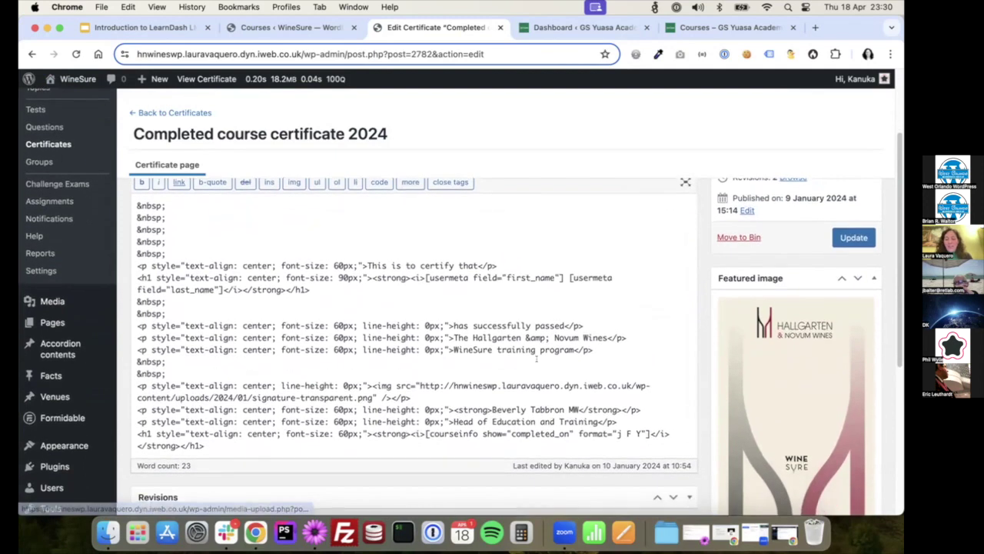
pyautogui.scroll(-2, 803, 374)
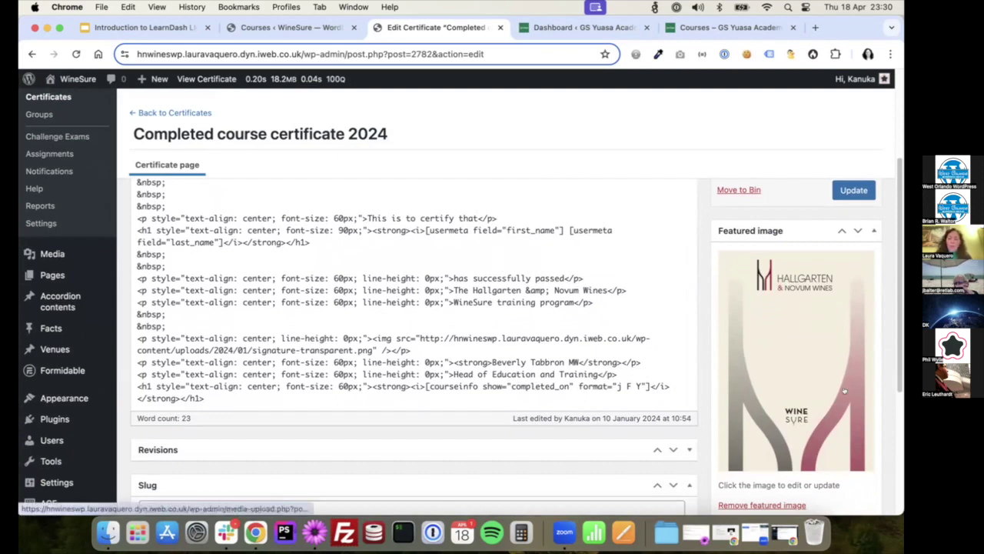
pyautogui.scroll(-8, 743, 383)
pyautogui.scroll(7, 840, 398)
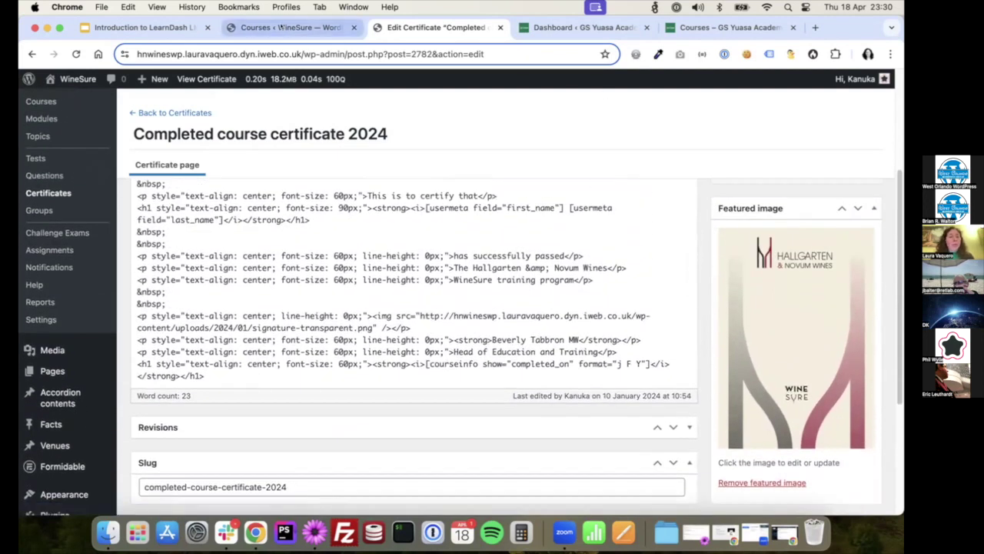
# Step: Open the WineSure front-end site in a new browser tab
pyautogui.moveTo(85, 77)
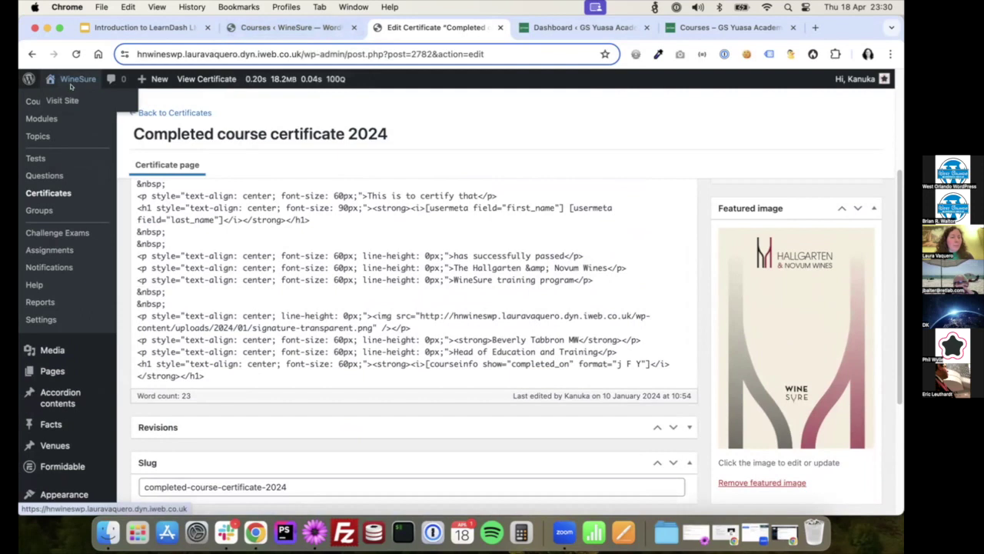
pyautogui.rightClick(66, 97)
pyautogui.press('Return')
# Step: Open the WineSure front-end site and go to its Members dashboard from the main menu
pyautogui.click(516, 31)
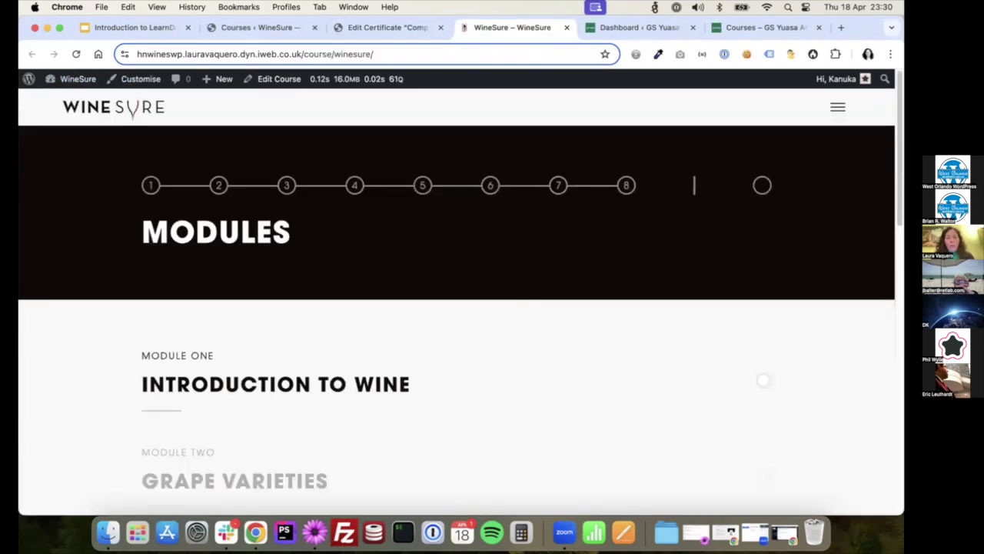
pyautogui.click(837, 107)
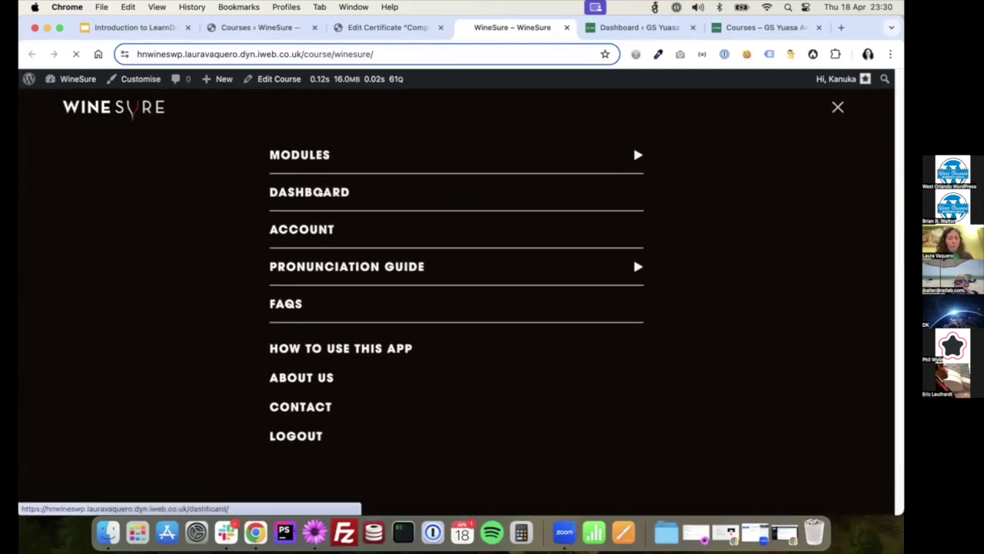
pyautogui.click(321, 194)
# Step: Show course progress for the second Lockards Farm team member, who has 8 completed
pyautogui.scroll(-1, 658, 283)
pyautogui.scroll(1, 655, 283)
pyautogui.scroll(1, 656, 283)
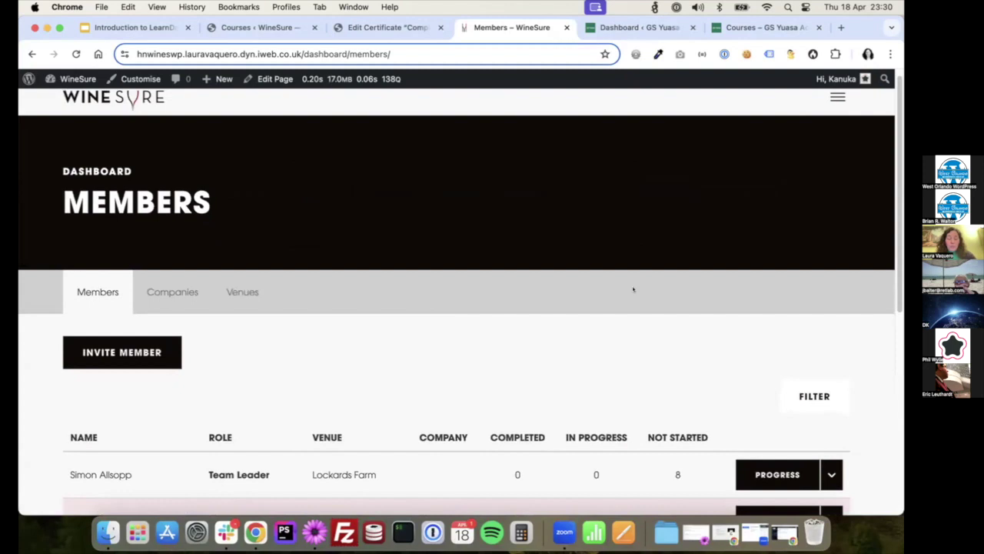
pyautogui.scroll(-4, 515, 295)
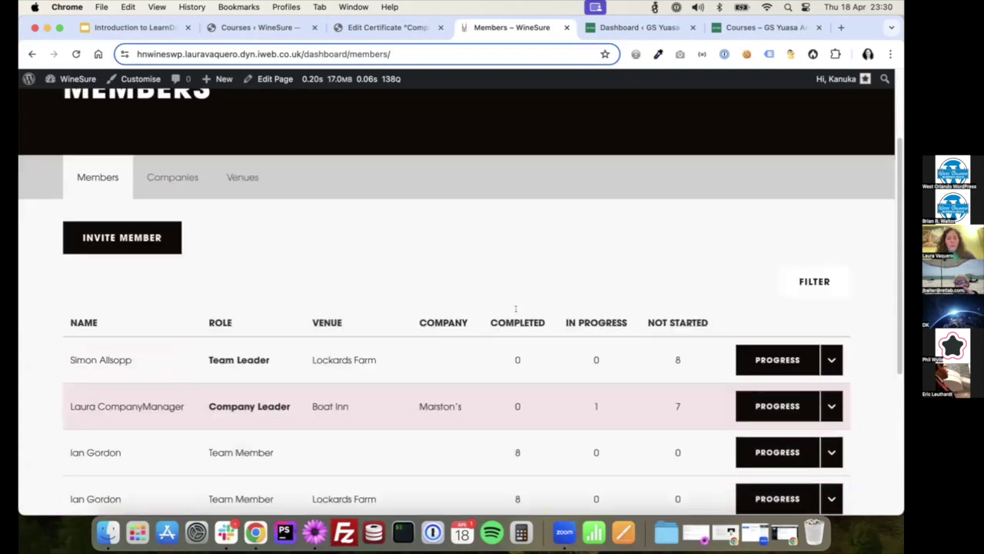
pyautogui.scroll(-1, 492, 384)
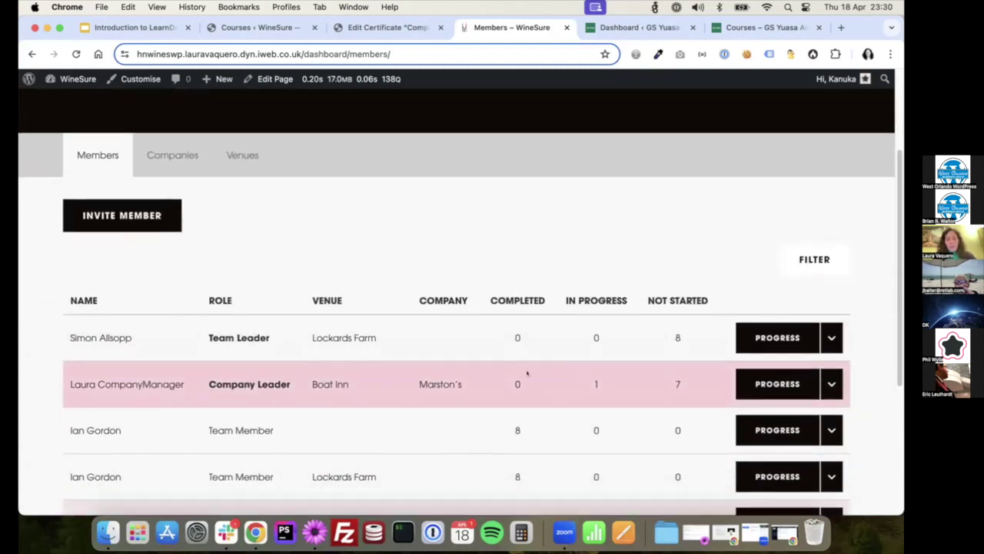
pyautogui.scroll(-4, 516, 337)
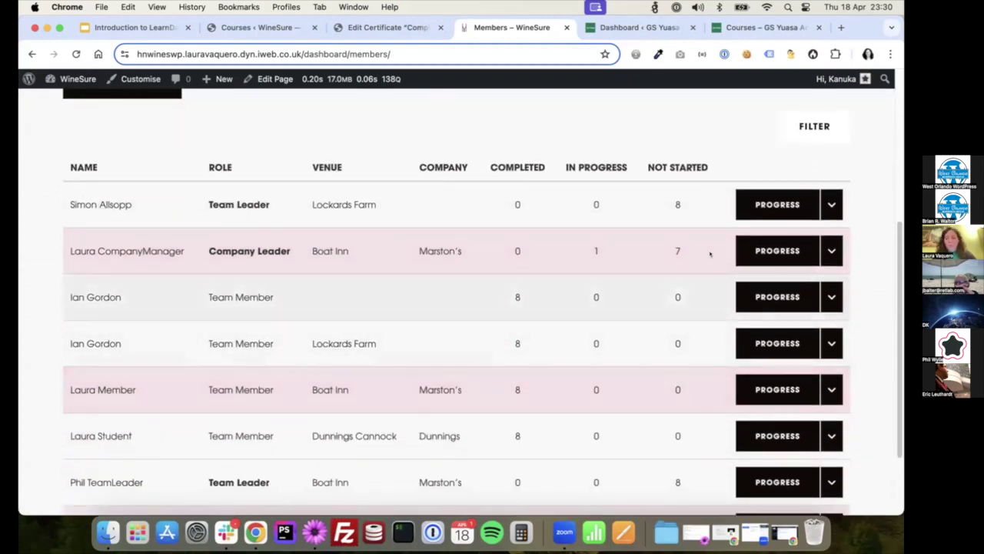
pyautogui.click(791, 343)
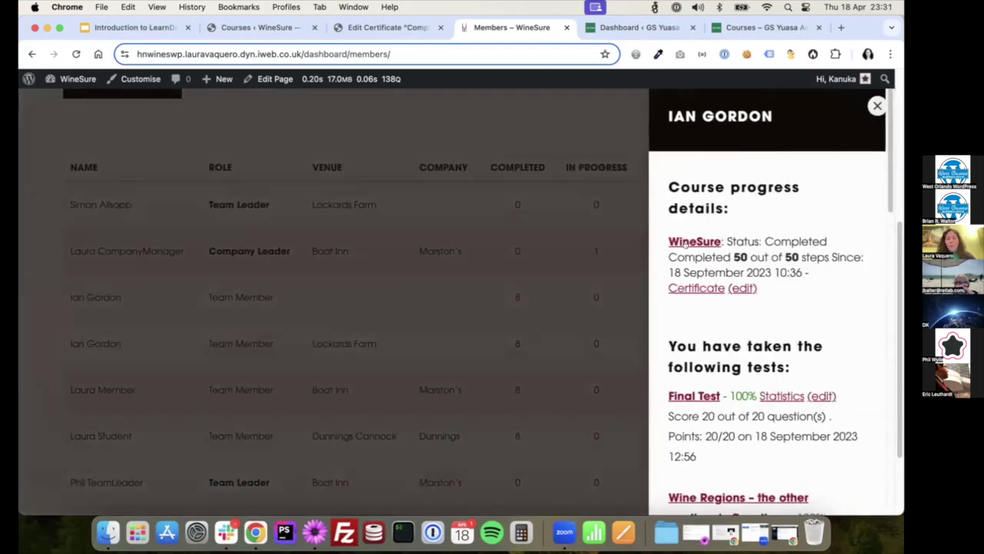
# Step: View the member's course completion certificate PDF, highlighting its completion date, then close it
pyautogui.click(703, 287)
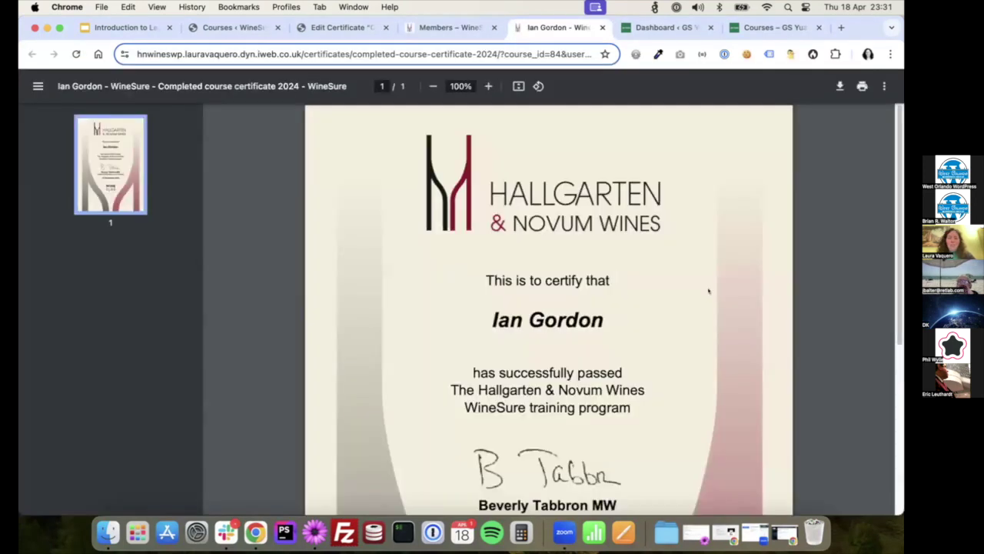
pyautogui.scroll(-2, 709, 291)
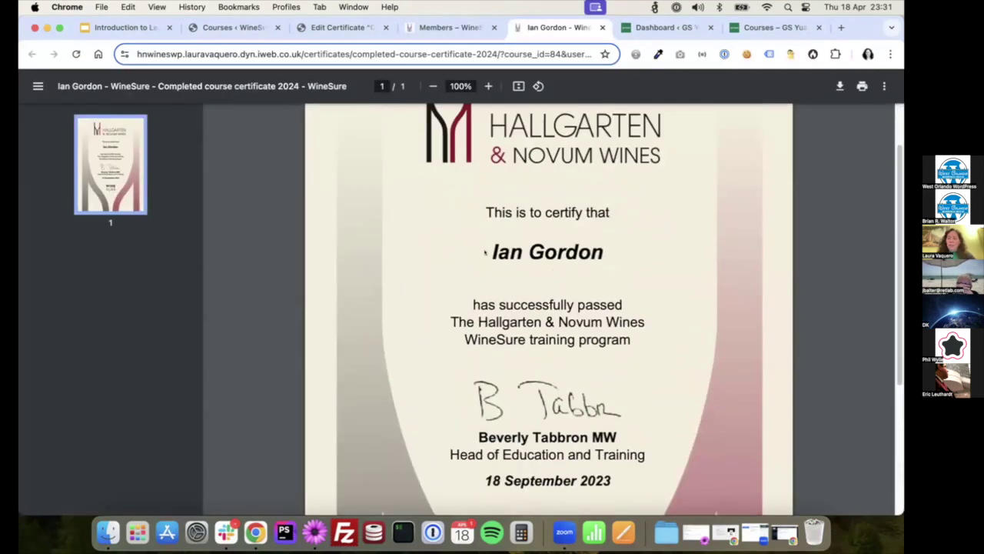
pyautogui.moveTo(496, 251); pyautogui.dragTo(622, 248)
pyautogui.scroll(-1, 621, 249)
pyautogui.scroll(-2, 486, 415)
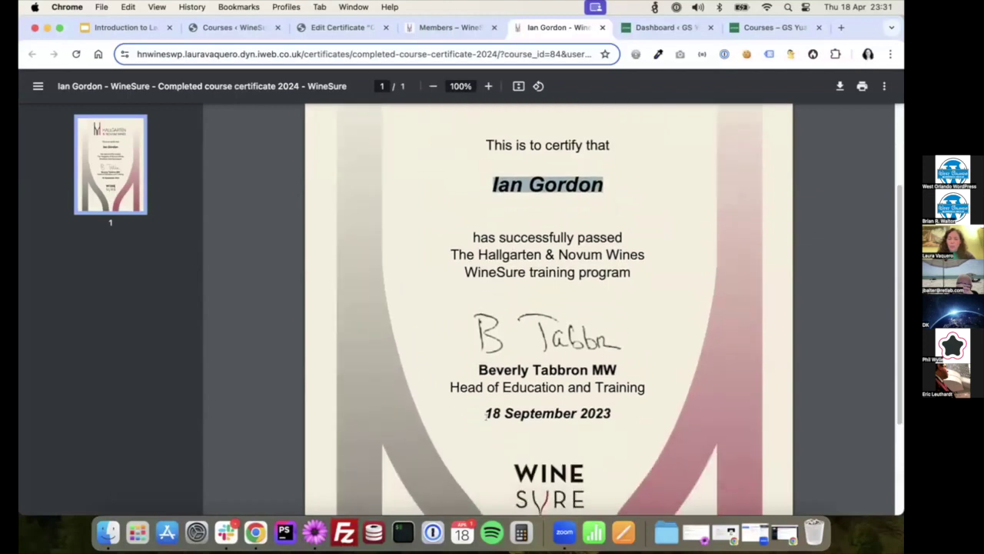
pyautogui.moveTo(477, 411); pyautogui.dragTo(630, 412)
pyautogui.scroll(-1, 632, 419)
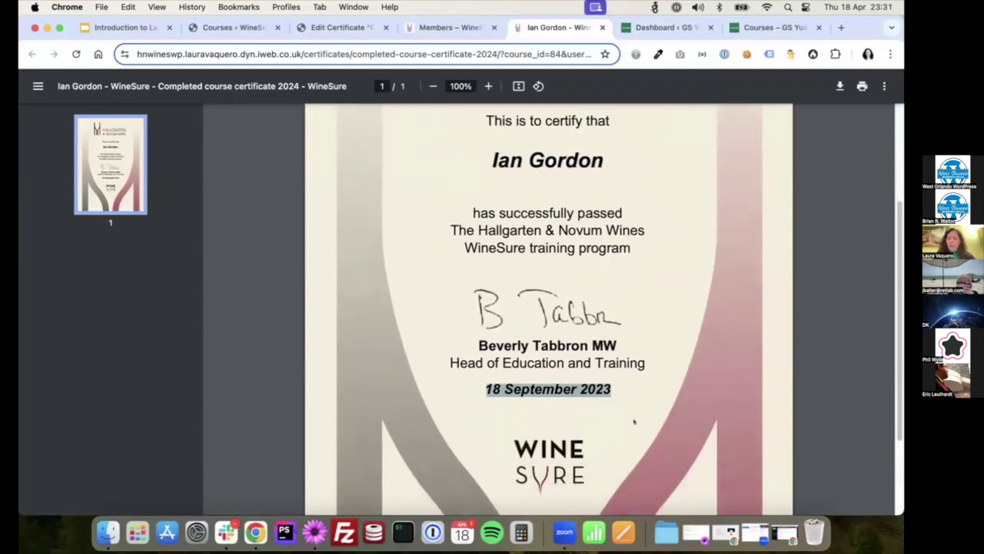
pyautogui.click(603, 27)
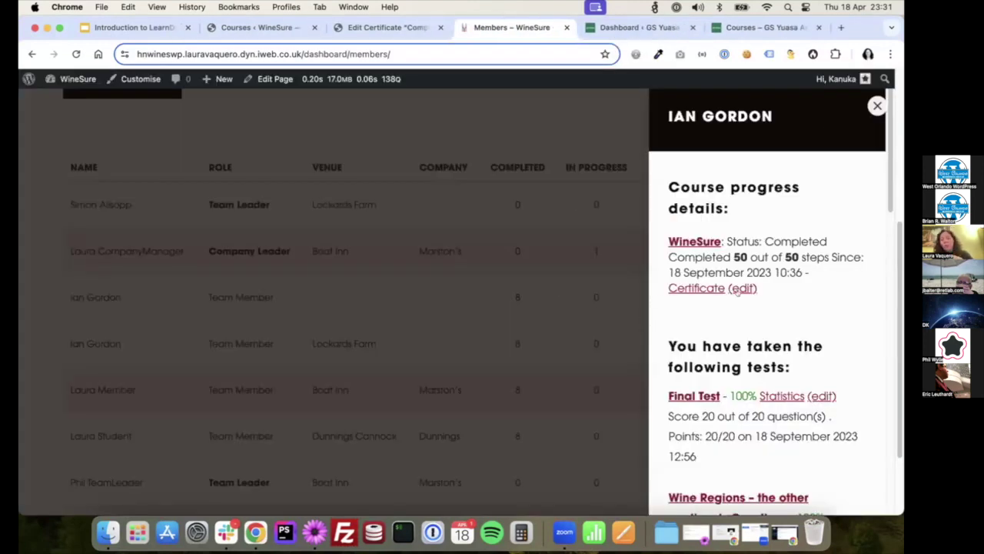
# Step: Close the member's test results panel and return to the top of the Members dashboard
pyautogui.scroll(-2, 751, 313)
pyautogui.scroll(-6, 750, 314)
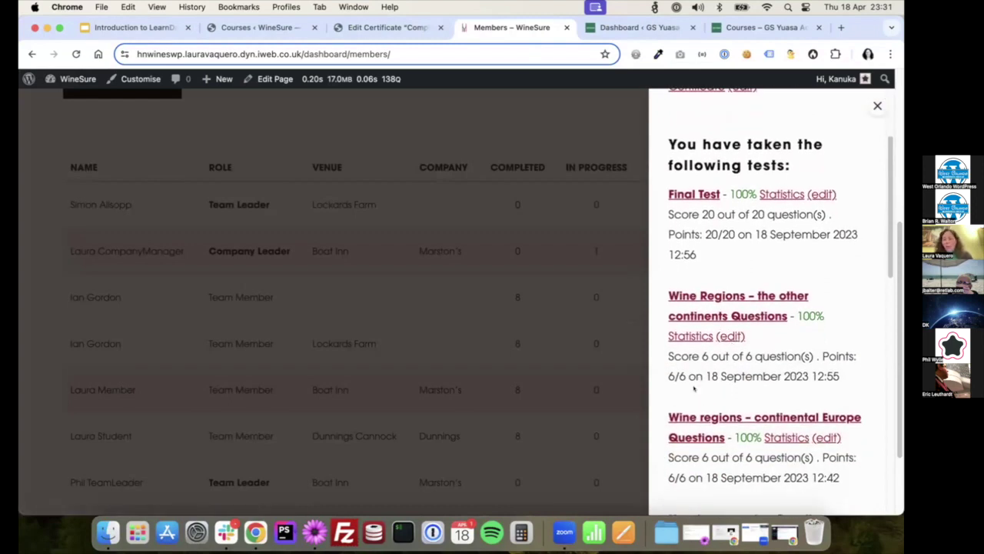
pyautogui.scroll(-12, 718, 259)
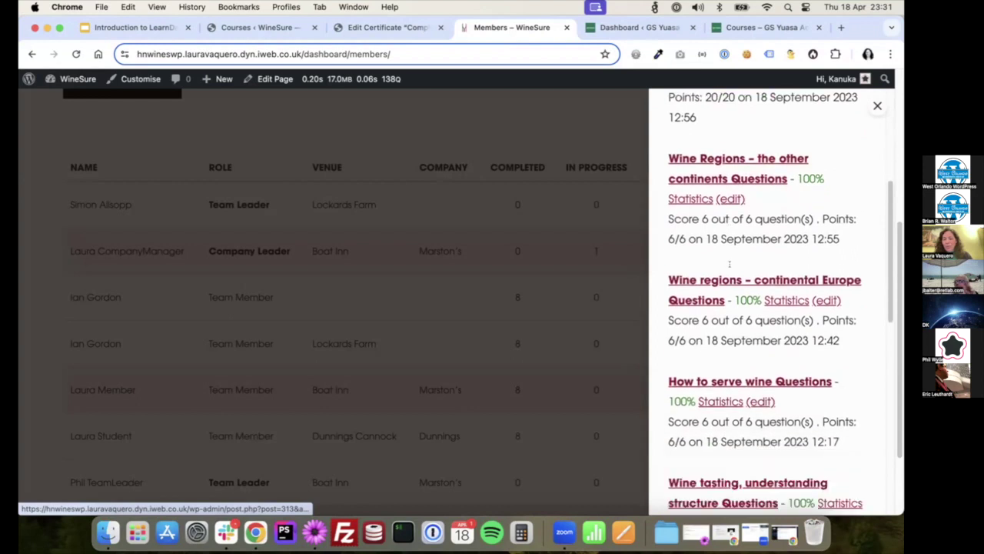
pyautogui.scroll(-7, 730, 272)
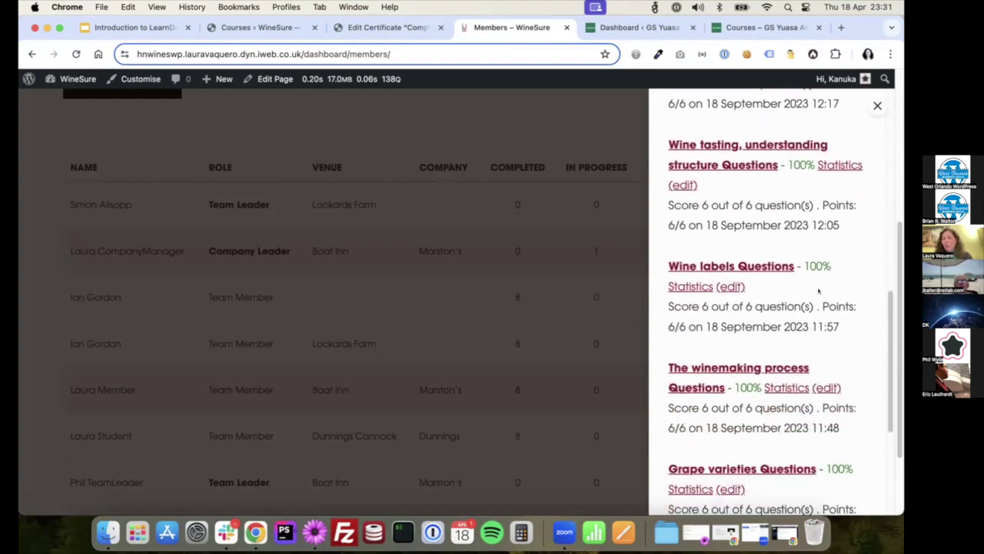
pyautogui.click(878, 105)
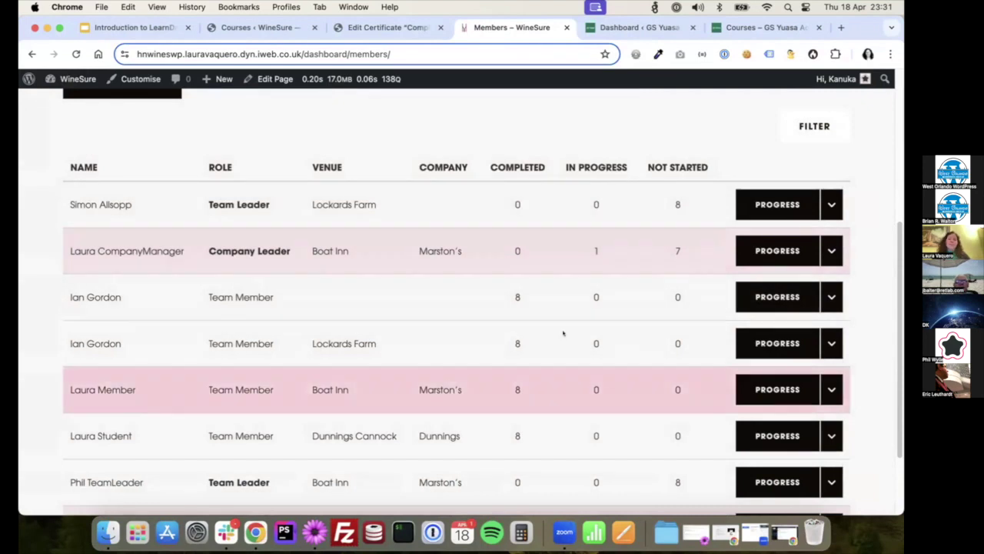
pyautogui.scroll(1, 467, 212)
pyautogui.scroll(5, 467, 212)
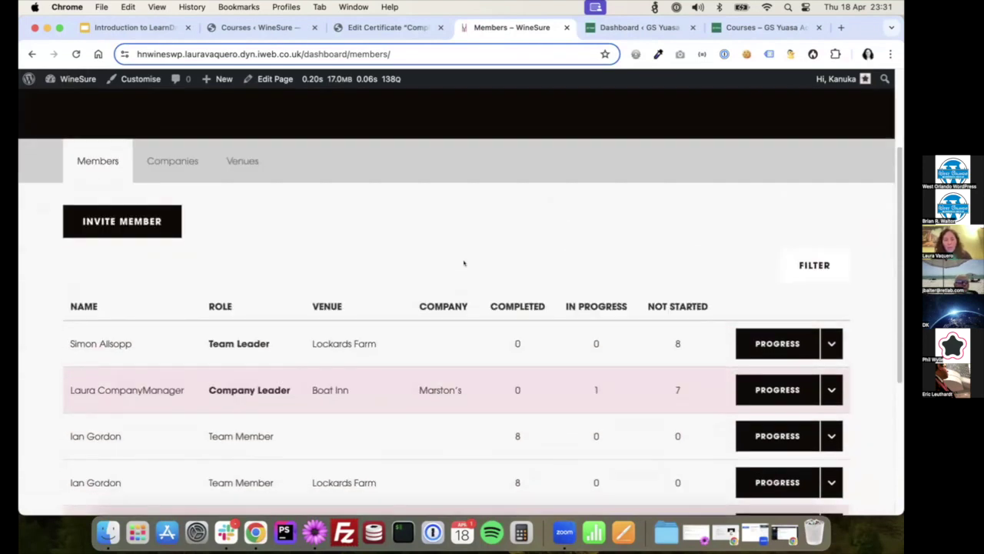
pyautogui.scroll(5, 442, 270)
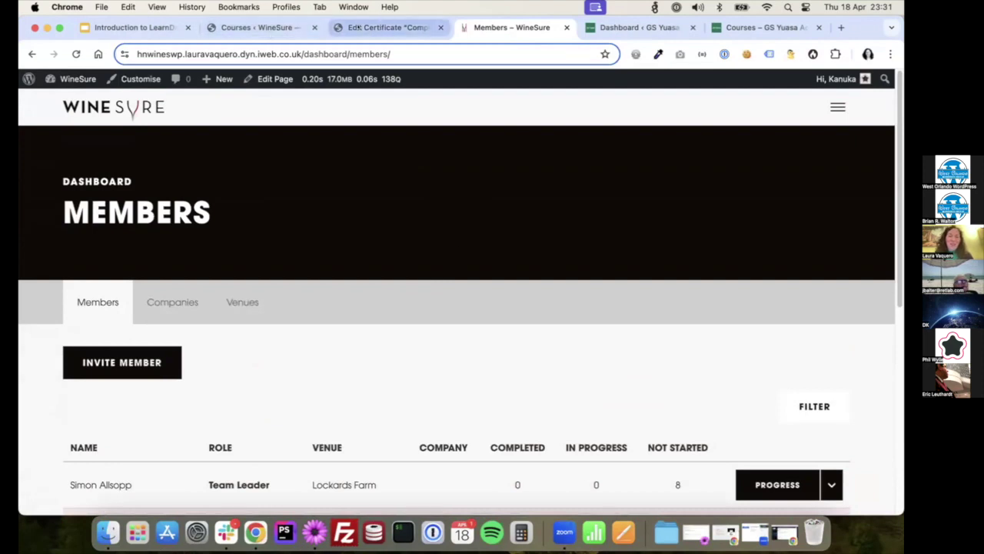
# Step: Switch to the Edit Certificate tab and open the LearnDash Groups list
pyautogui.click(377, 27)
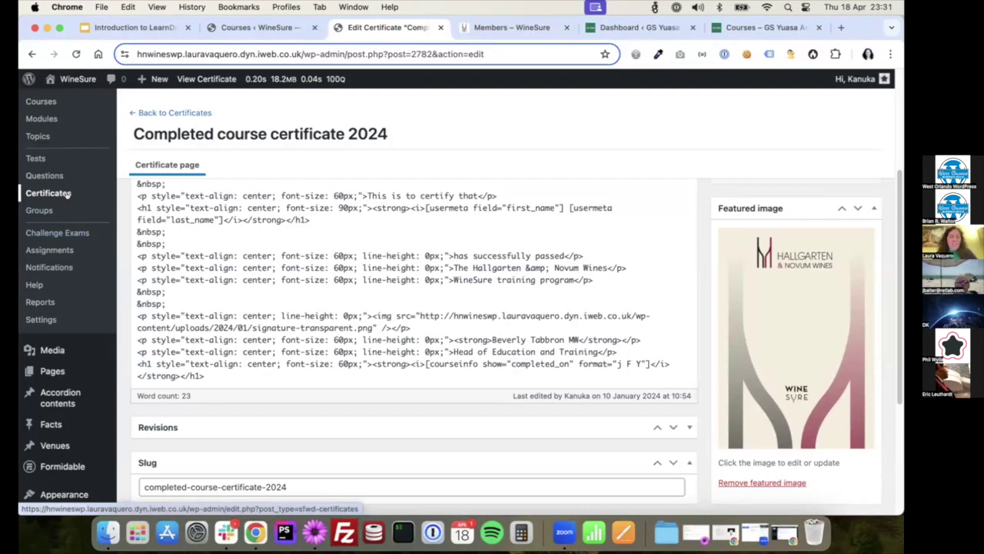
pyautogui.click(47, 212)
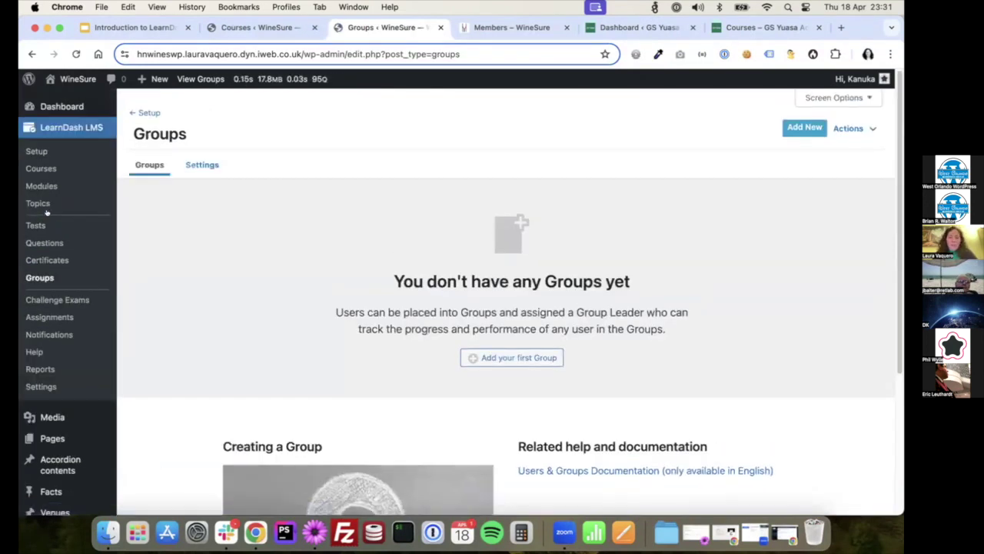
pyautogui.scroll(-1, 315, 242)
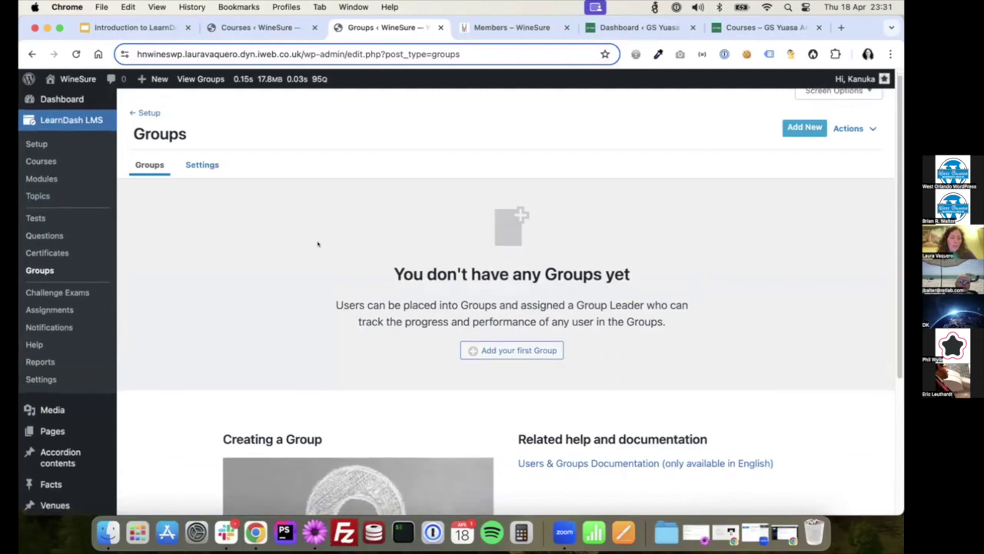
pyautogui.scroll(-1, 347, 279)
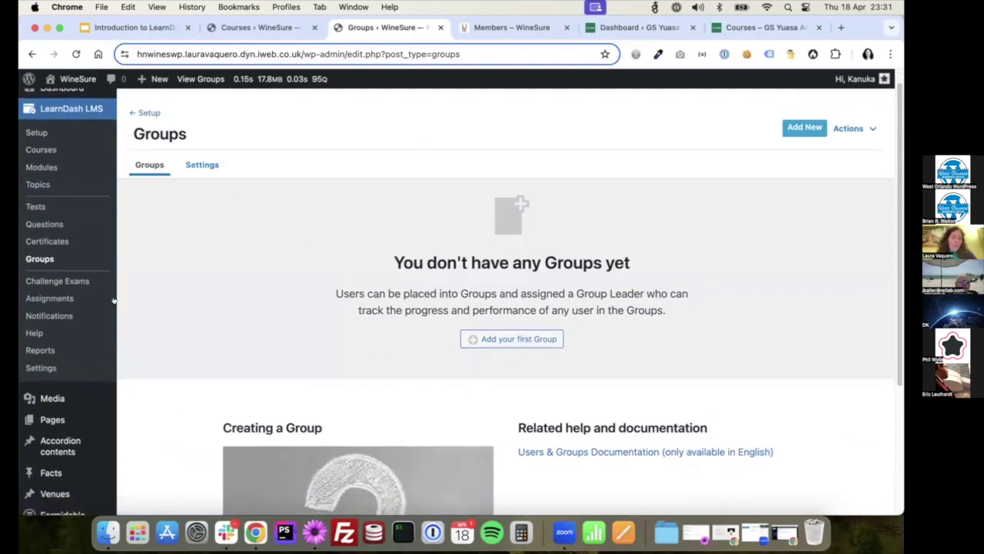
# Step: Step through the Challenge Exams, Assignments and Notifications pages, ending on Reports
pyautogui.click(54, 282)
pyautogui.click(36, 316)
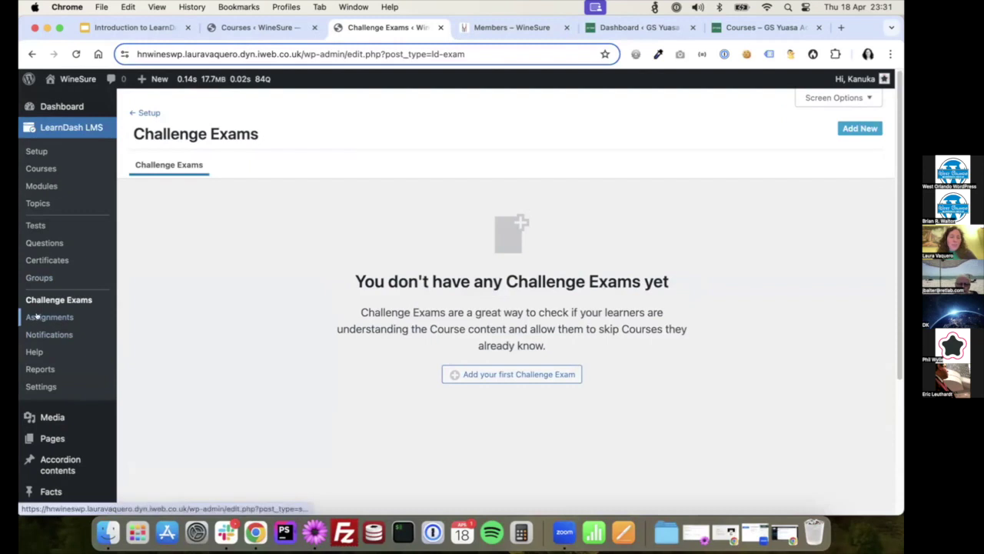
pyautogui.click(43, 334)
pyautogui.click(39, 368)
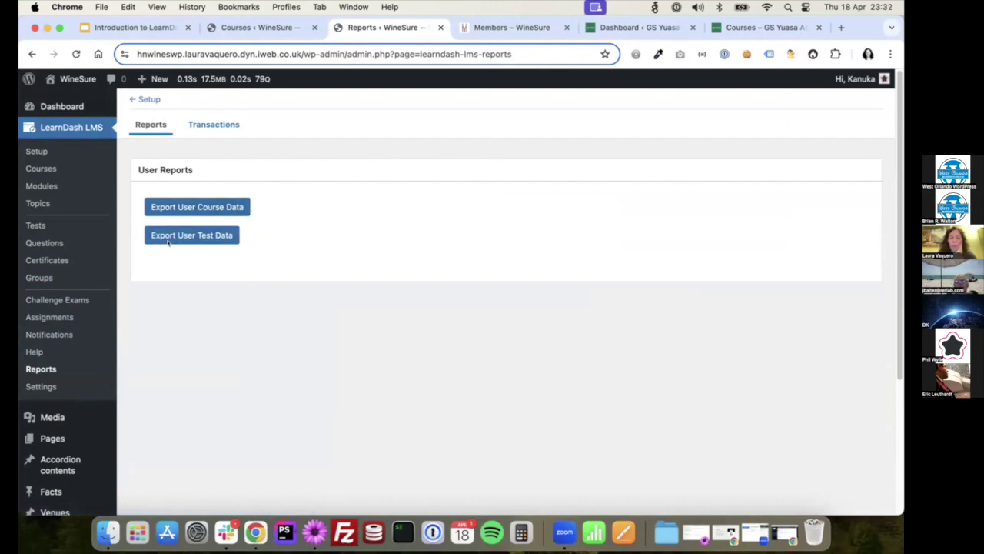
pyautogui.scroll(-3, 232, 264)
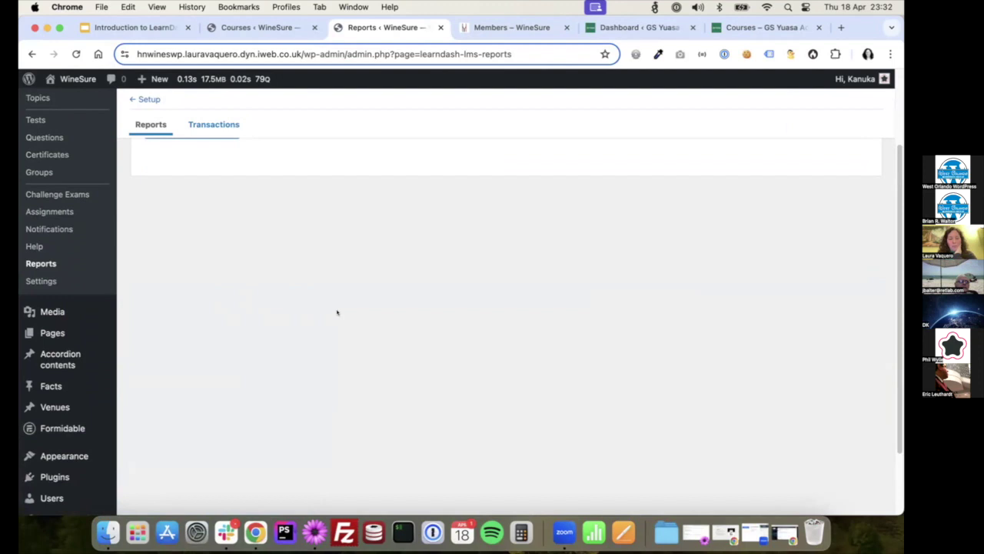
pyautogui.scroll(3, 337, 313)
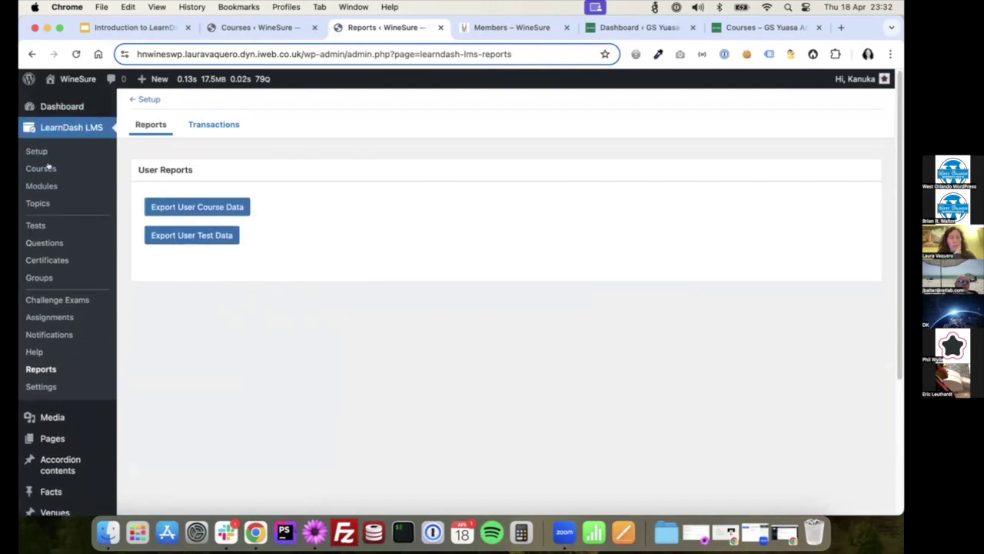
# Step: On the admin Dashboard, try the ProPanel course filter and the Start Date calendar
pyautogui.click(74, 107)
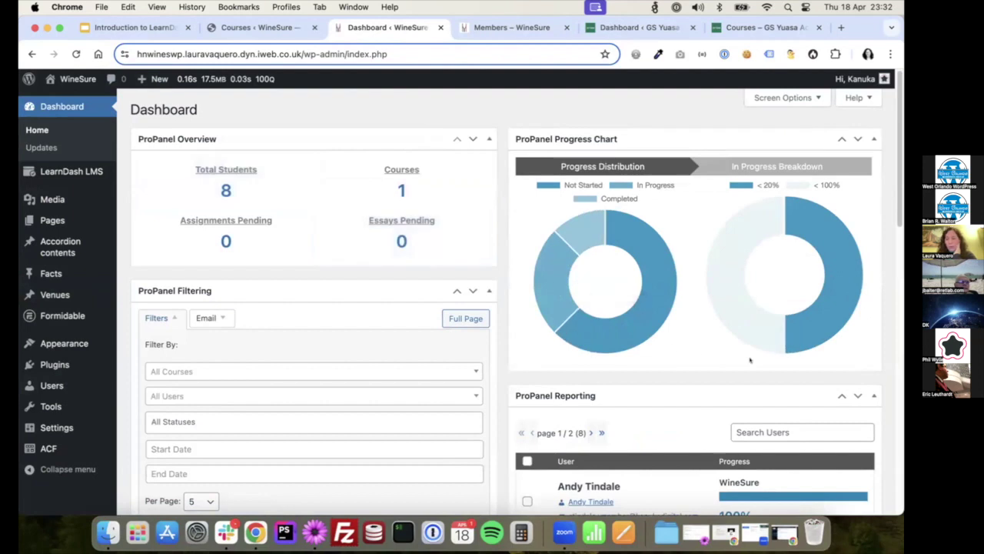
pyautogui.scroll(-4, 683, 358)
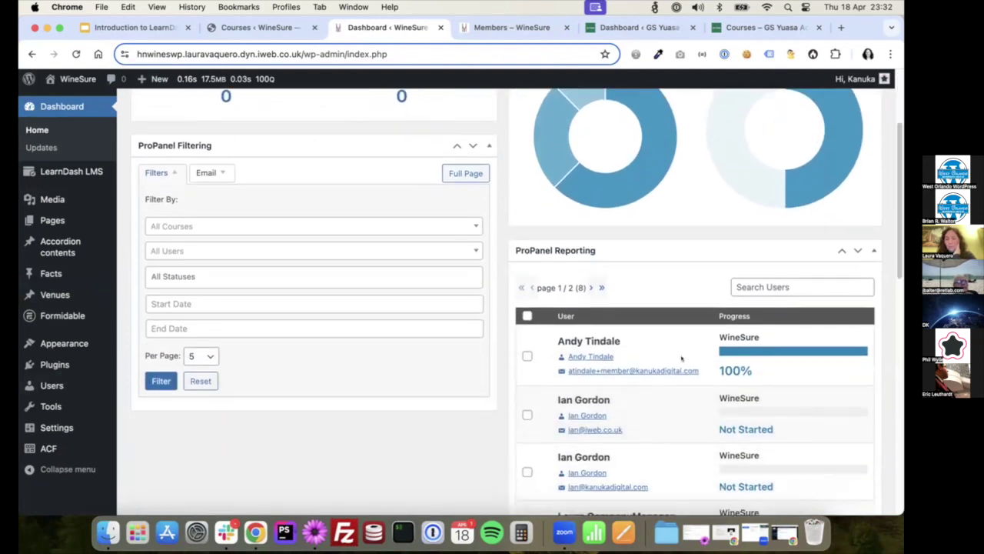
pyautogui.scroll(2, 477, 333)
pyautogui.scroll(1, 477, 333)
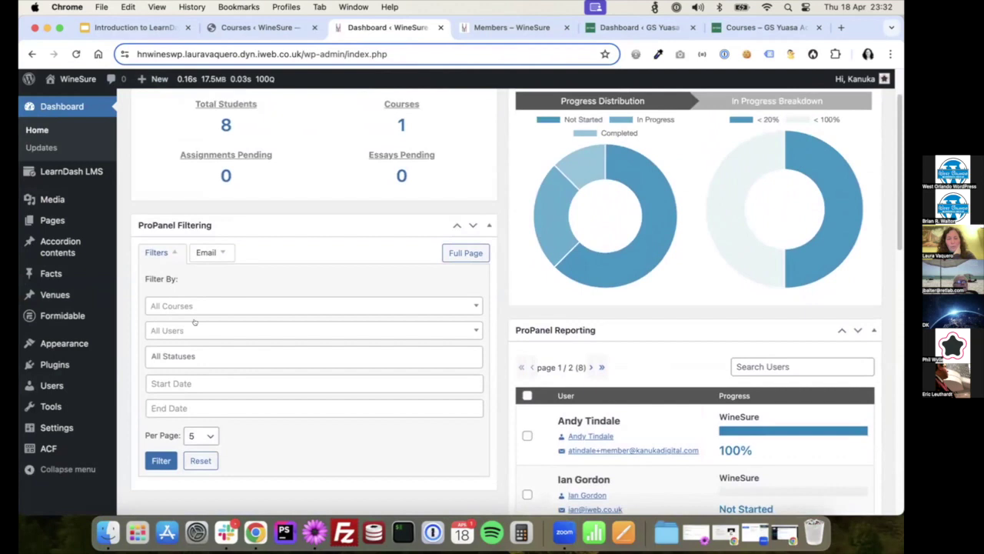
pyautogui.click(194, 305)
pyautogui.click(211, 310)
pyautogui.click(199, 382)
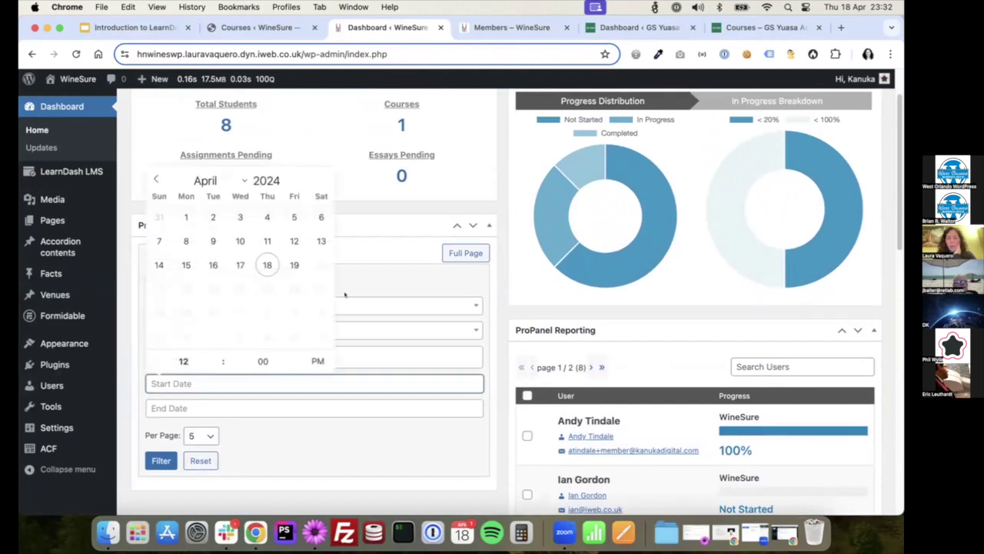
pyautogui.click(397, 428)
# Step: Scroll through the ProPanel Reporting and Activity sections, then go to LearnDash LMS > Setup
pyautogui.scroll(2, 396, 428)
pyautogui.scroll(1, 397, 427)
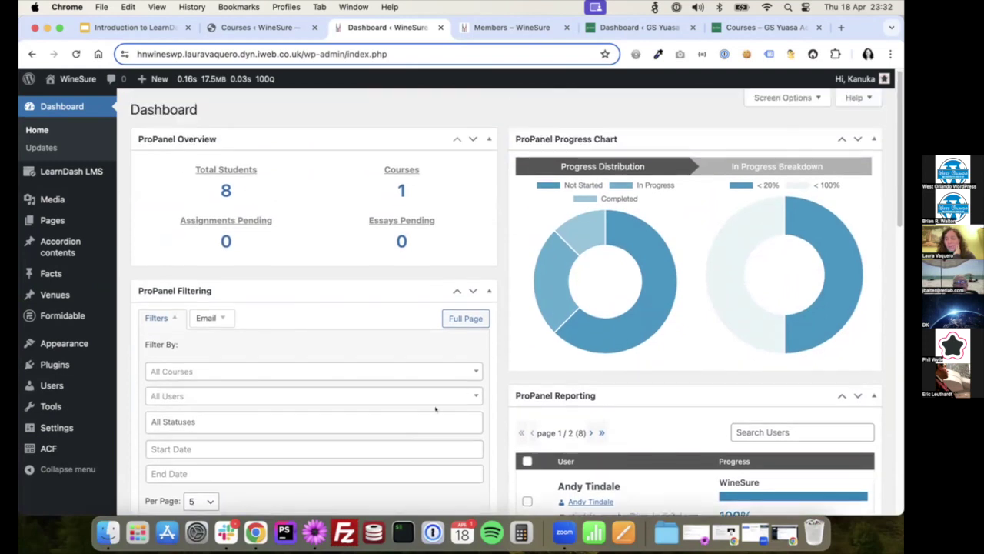
pyautogui.scroll(-2, 690, 338)
pyautogui.scroll(-6, 691, 339)
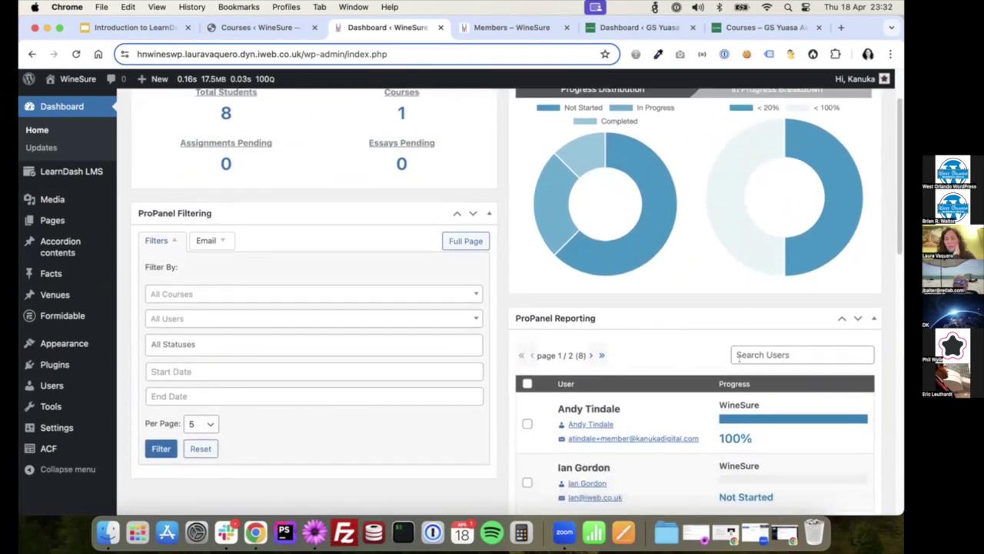
pyautogui.scroll(-6, 695, 295)
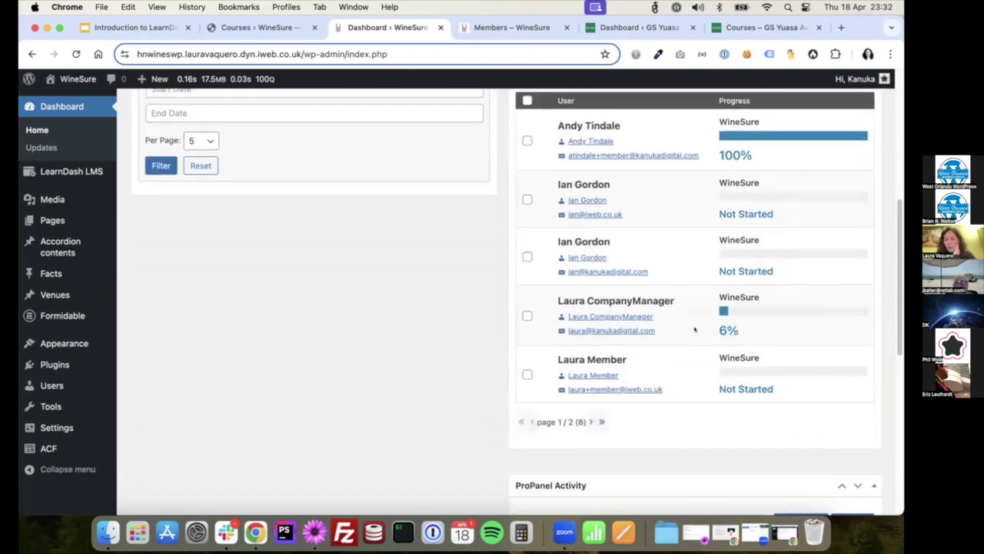
pyautogui.scroll(-1, 720, 400)
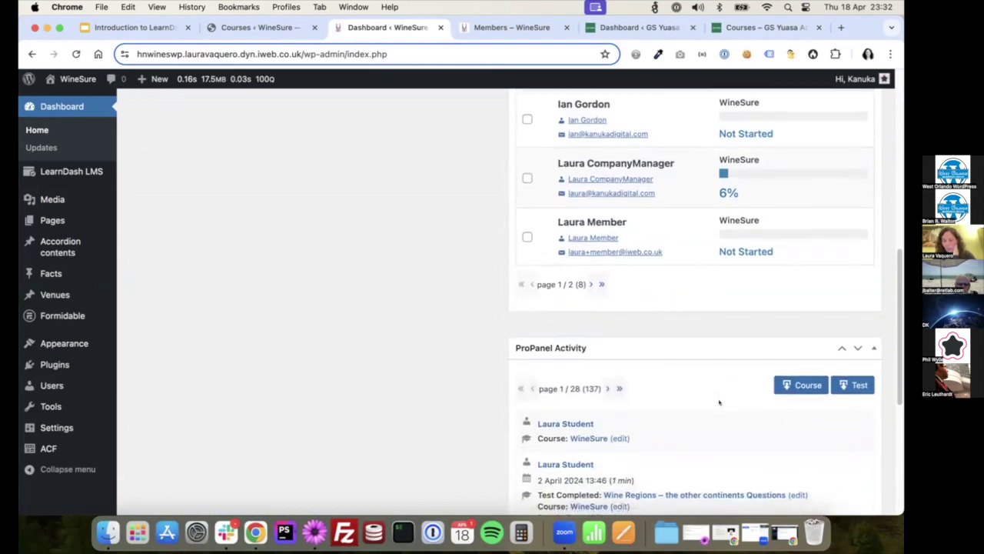
pyautogui.scroll(-2, 809, 380)
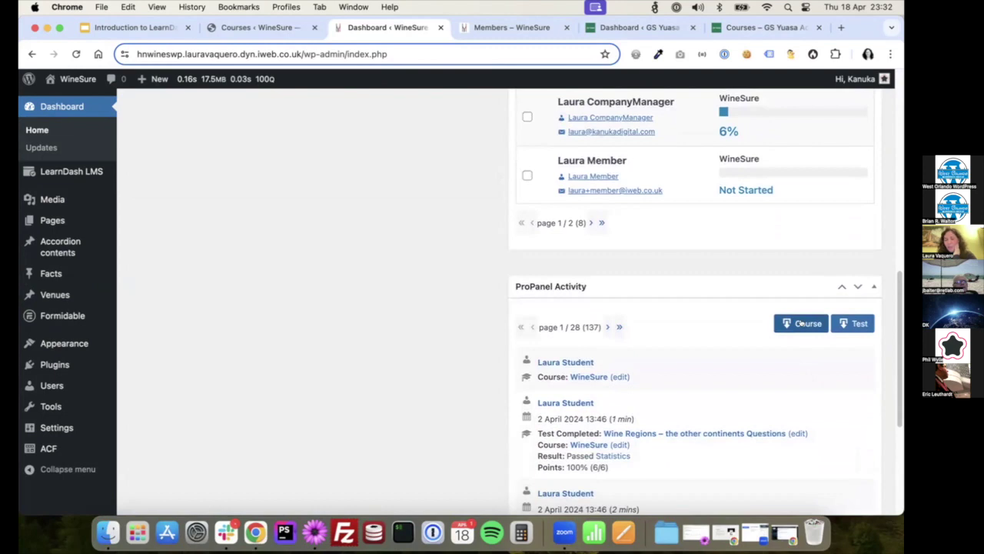
pyautogui.scroll(-5, 808, 325)
pyautogui.scroll(10, 811, 331)
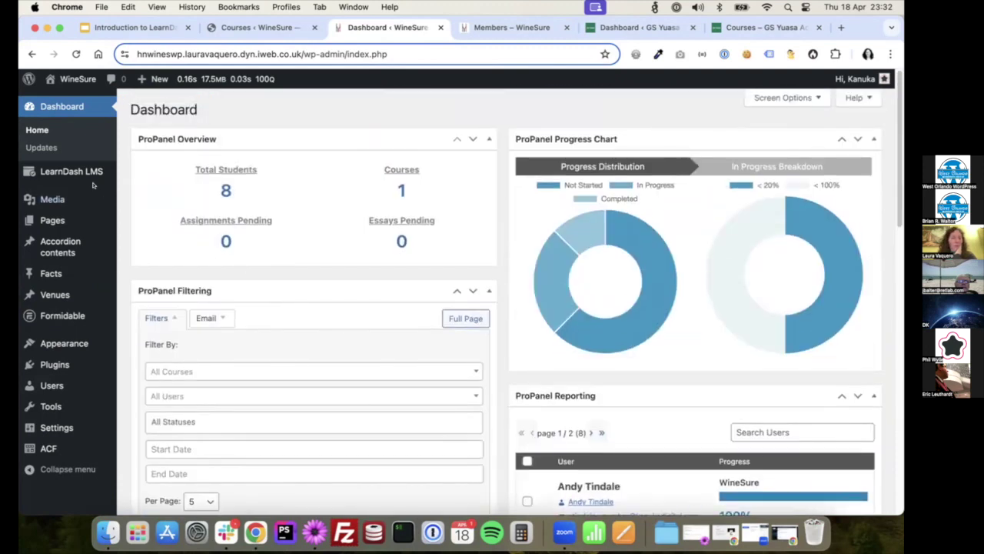
pyautogui.click(67, 172)
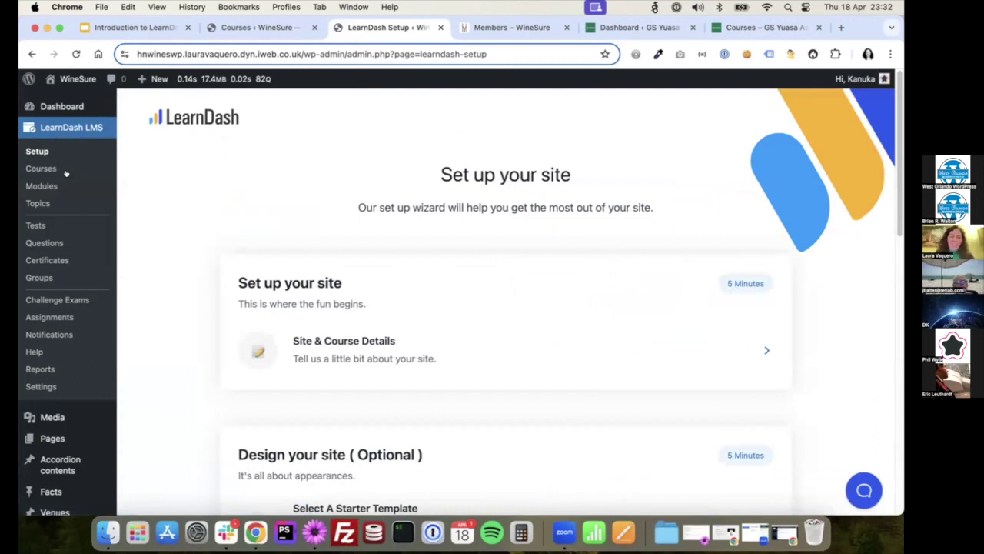
pyautogui.click(515, 27)
pyautogui.scroll(-2, 413, 313)
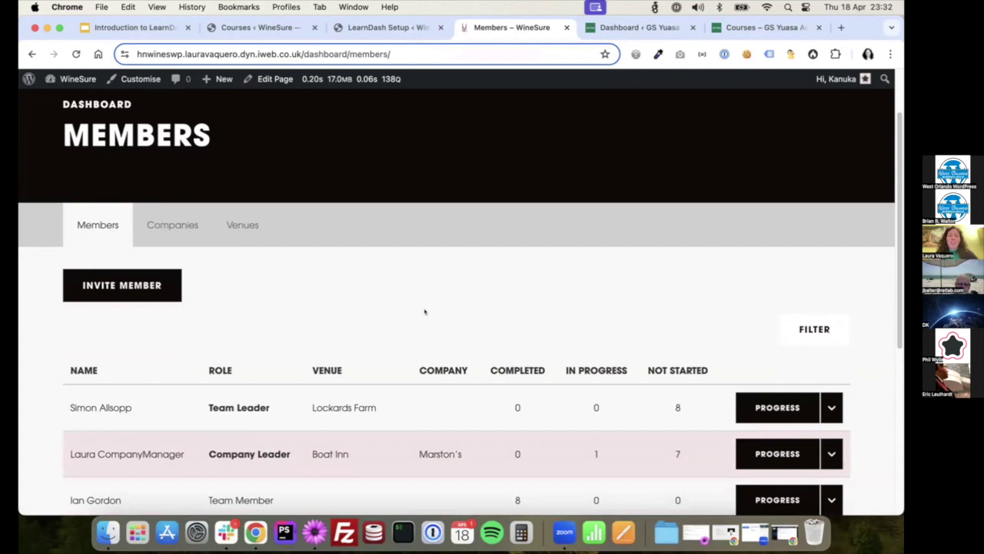
pyautogui.scroll(-3, 455, 292)
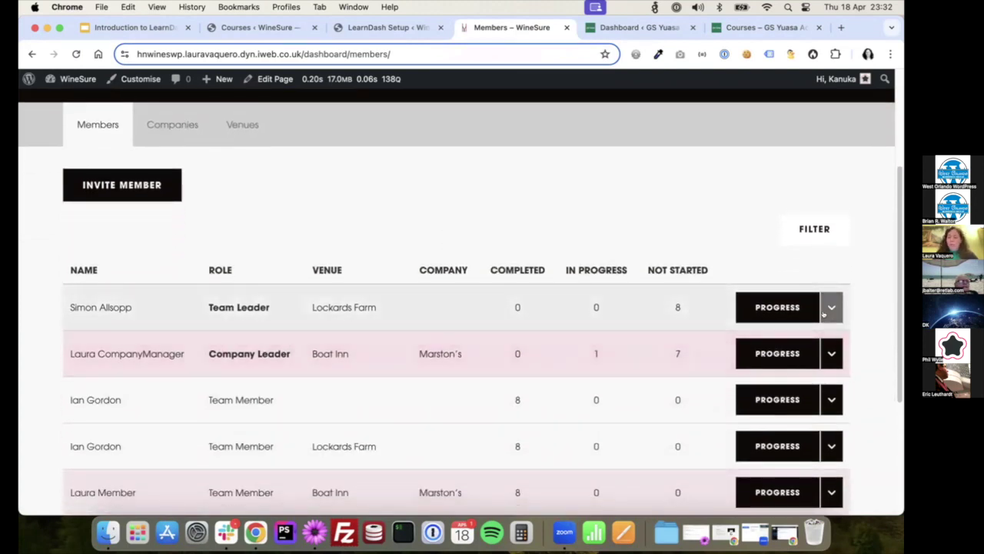
pyautogui.click(831, 352)
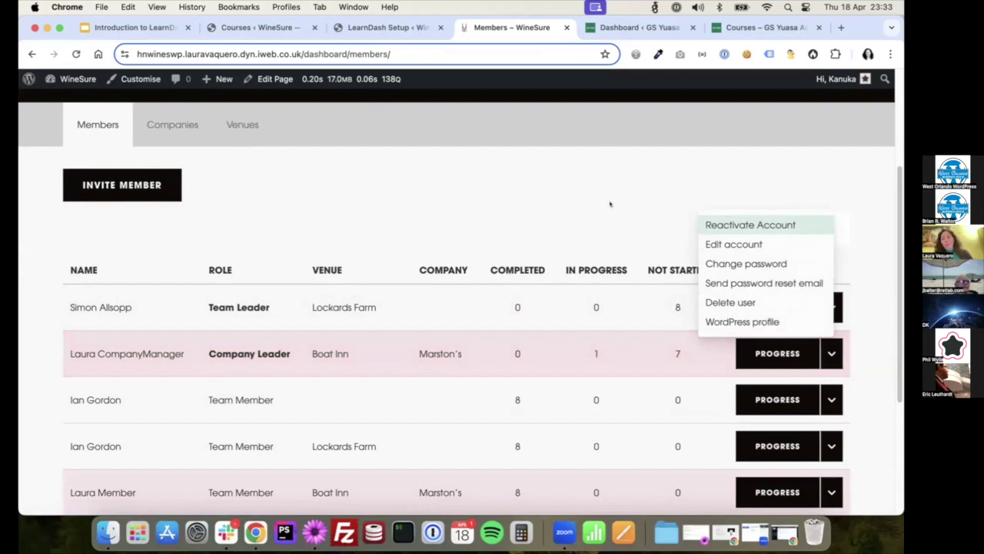
pyautogui.click(309, 228)
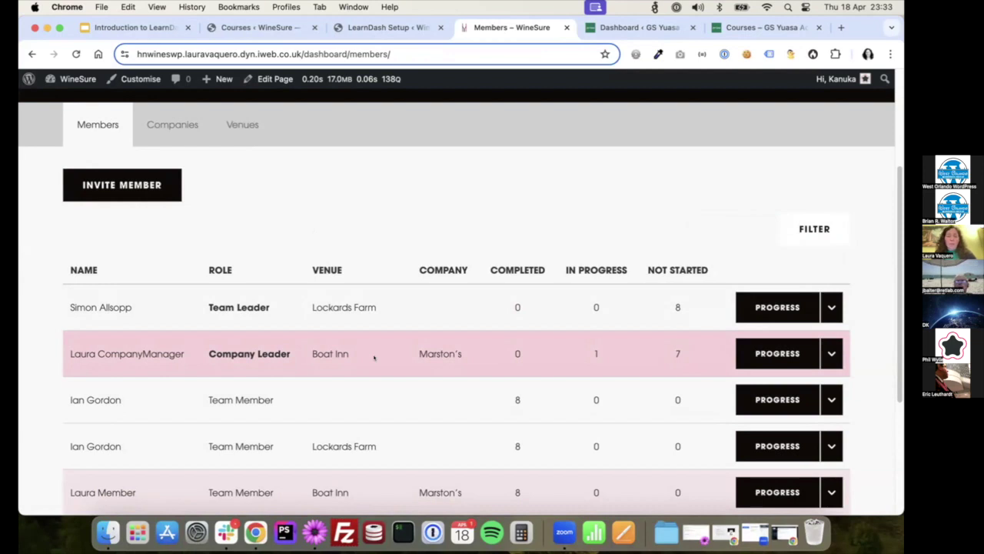
pyautogui.scroll(-3, 533, 364)
pyautogui.scroll(-5, 532, 373)
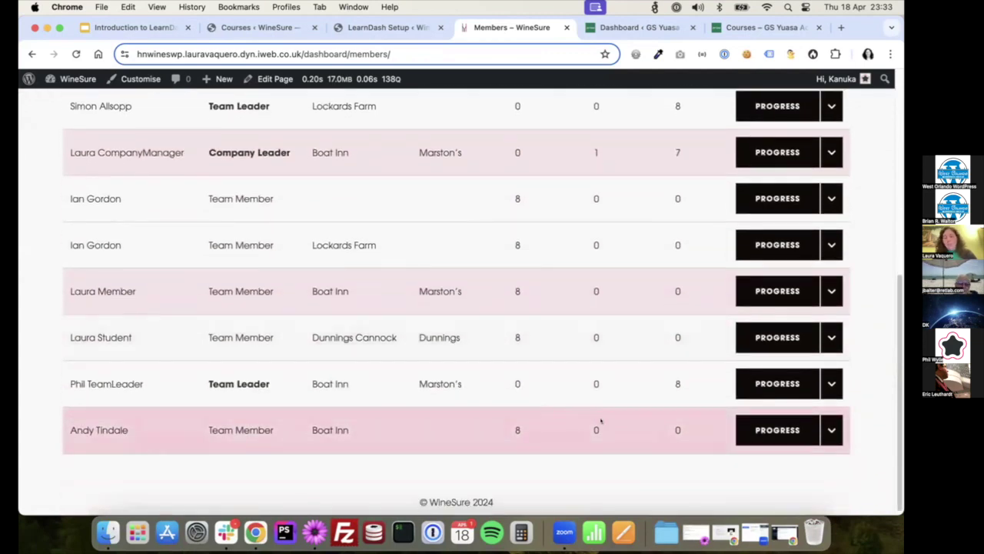
pyautogui.scroll(10, 608, 423)
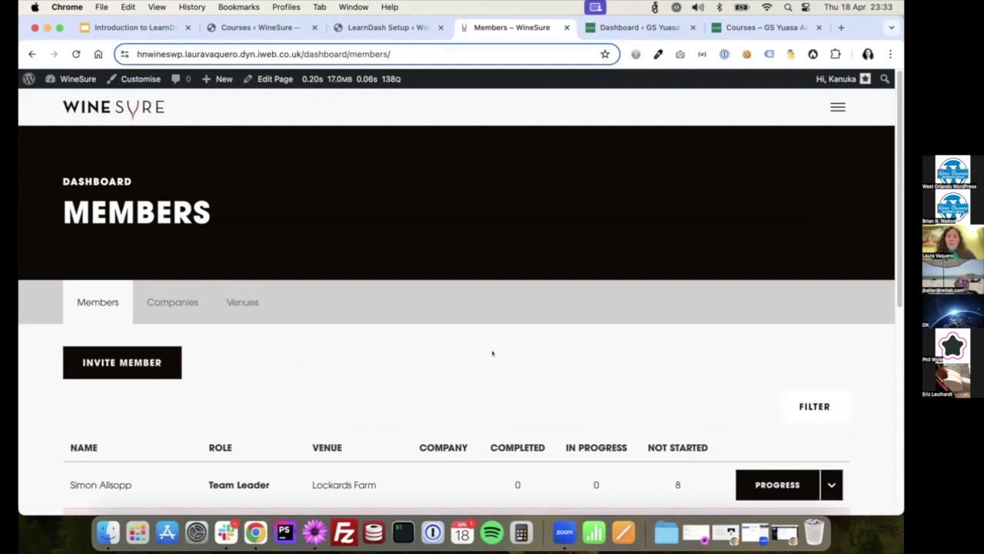
pyautogui.scroll(-1, 336, 352)
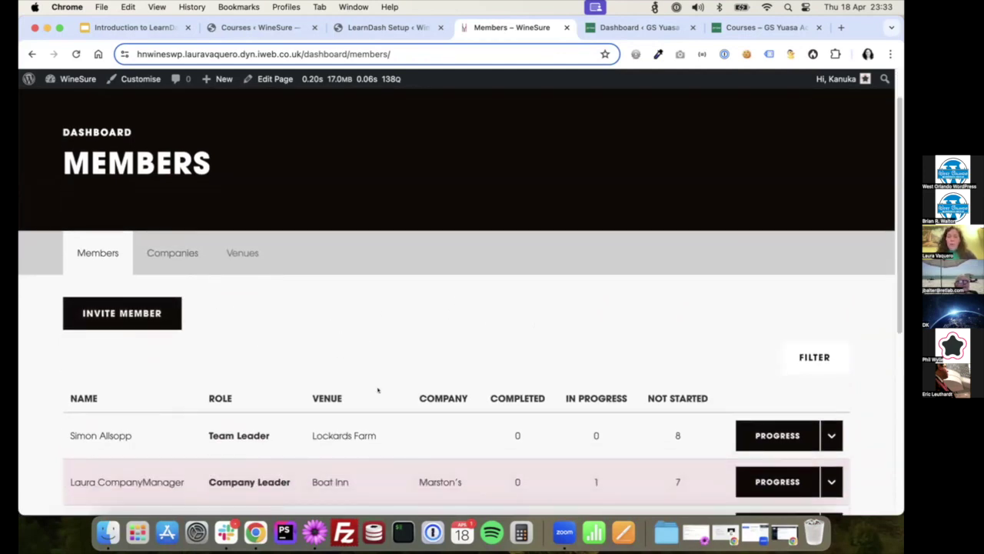
pyautogui.click(167, 255)
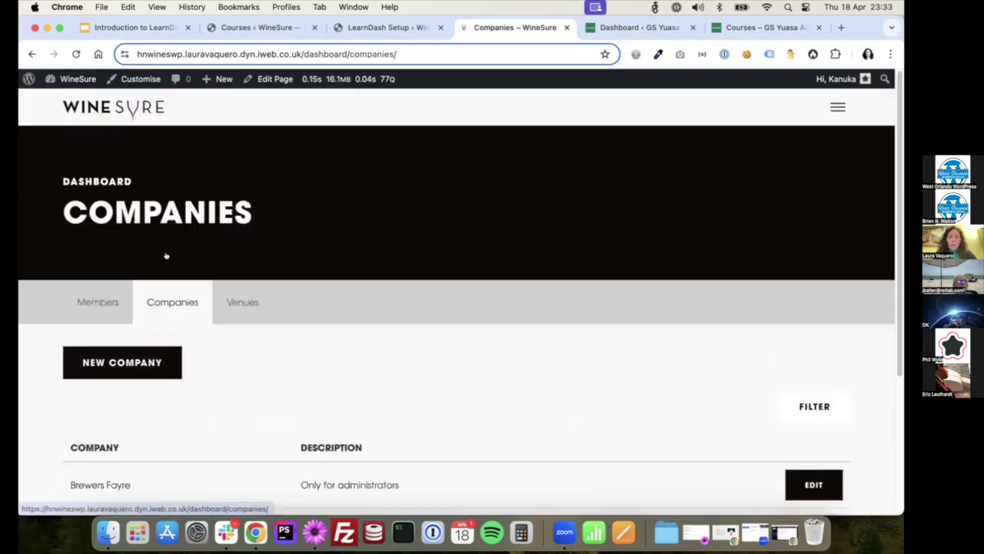
pyautogui.scroll(-3, 277, 354)
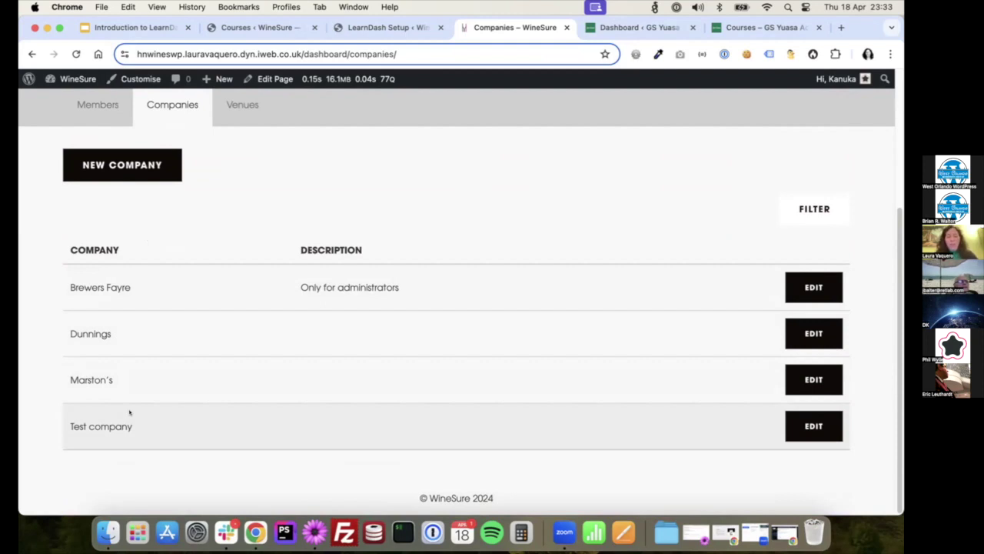
pyautogui.click(241, 102)
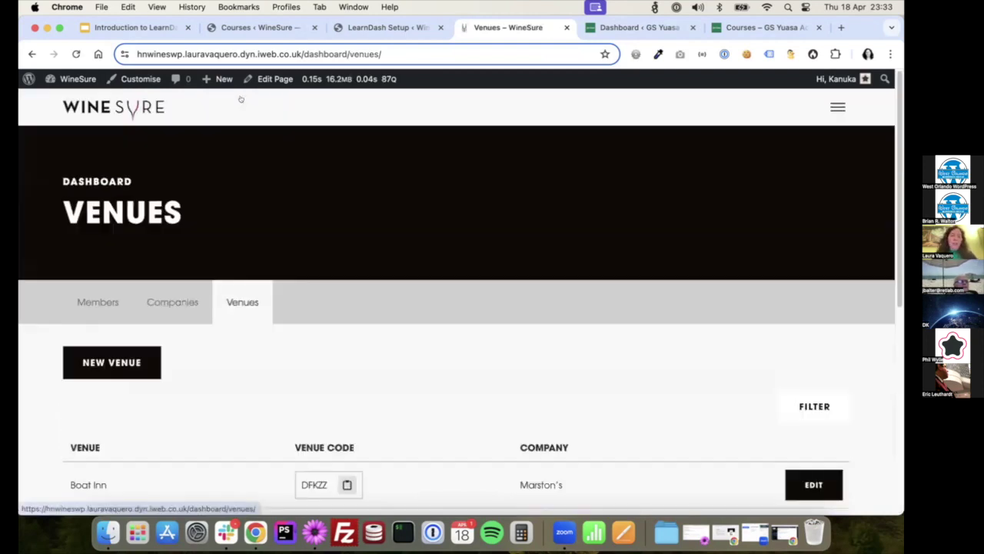
pyautogui.scroll(-5, 395, 261)
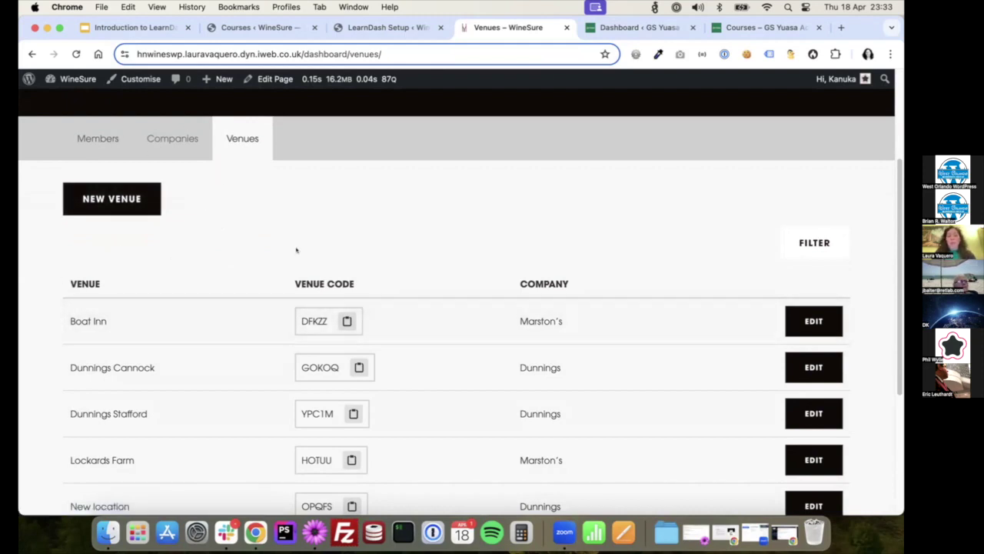
pyautogui.scroll(-2, 290, 254)
pyautogui.scroll(3, 219, 236)
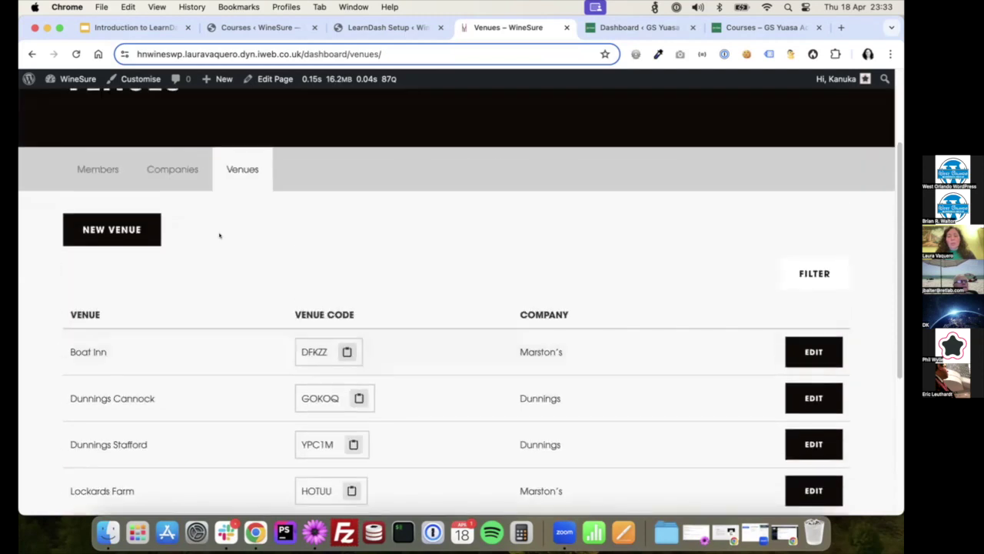
pyautogui.click(98, 170)
pyautogui.scroll(-5, 652, 332)
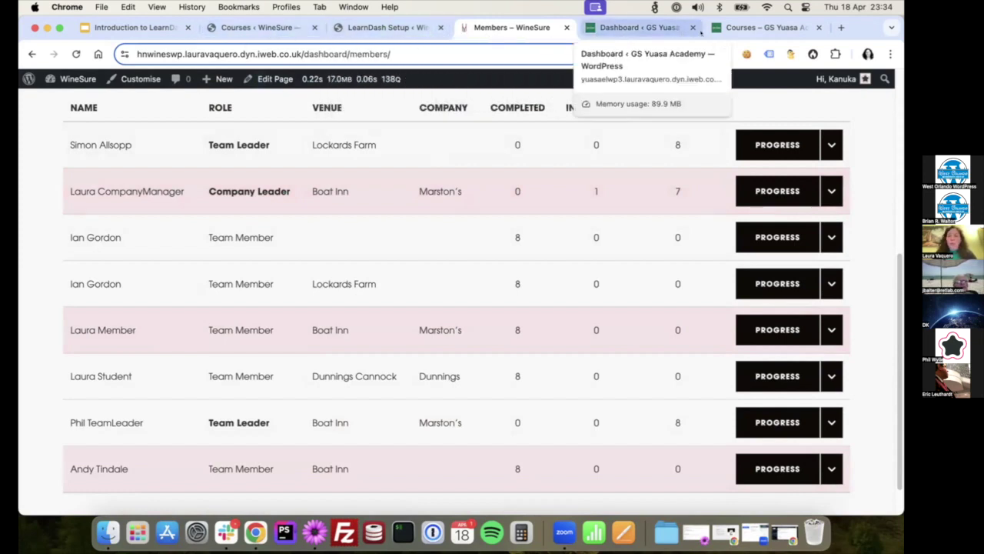
# Step: Check the GS Yuasa tab, return to WineSure Members, and open the WineSure course from its logo
pyautogui.click(742, 28)
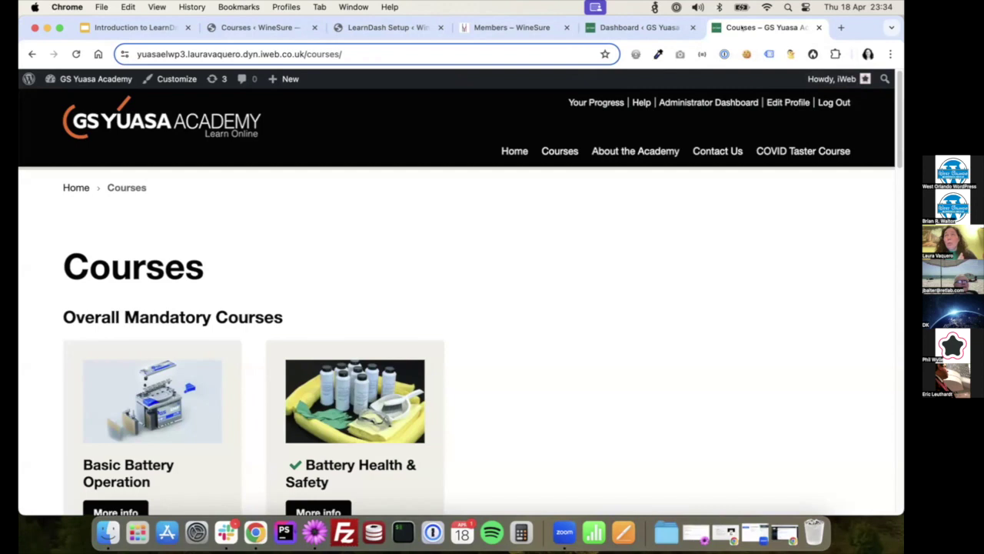
pyautogui.click(505, 31)
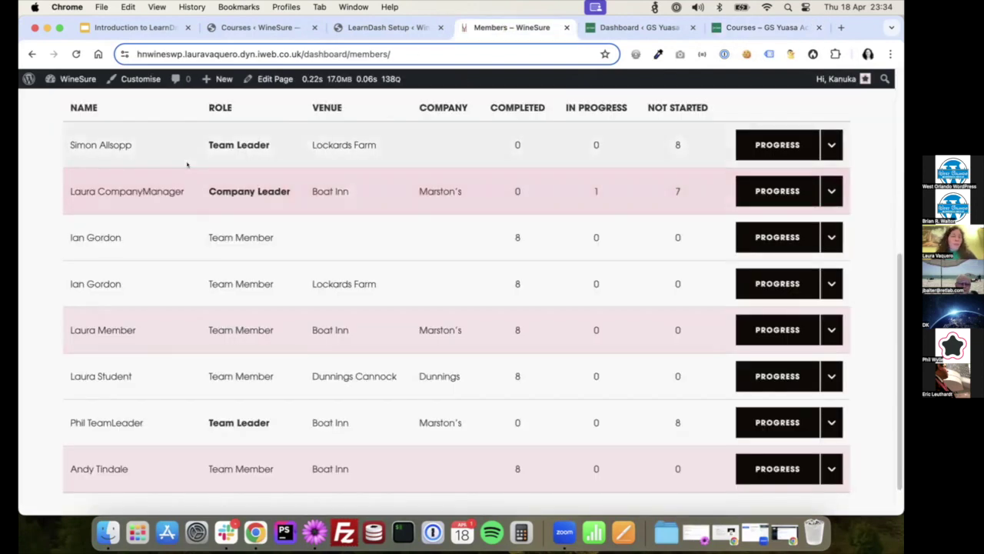
pyautogui.scroll(5, 186, 164)
pyautogui.click(121, 114)
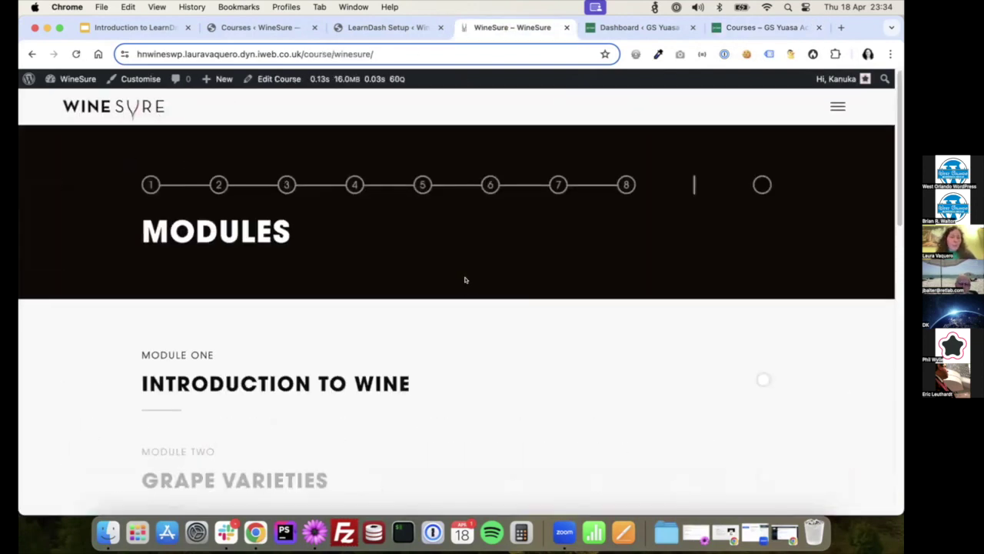
pyautogui.scroll(-5, 463, 280)
pyautogui.scroll(-5, 455, 353)
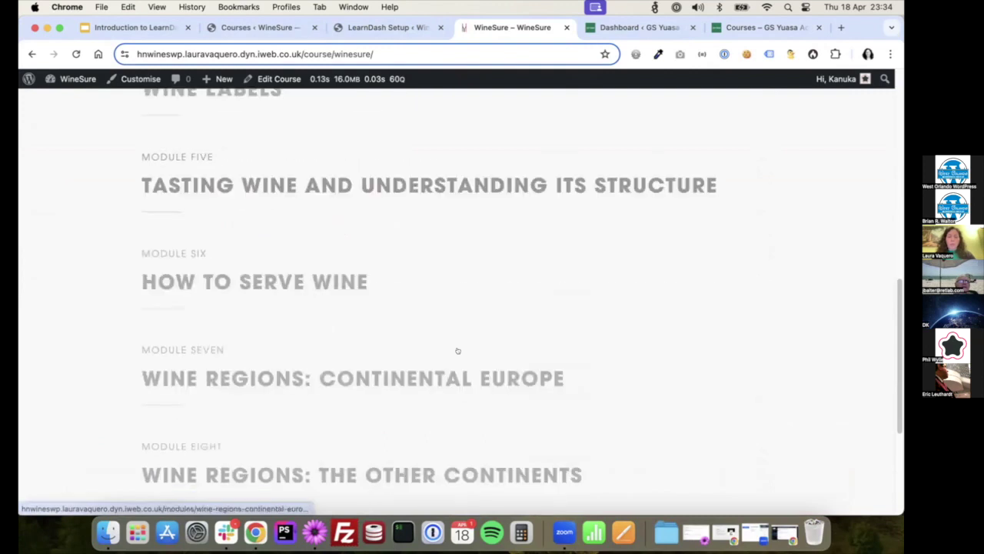
pyautogui.scroll(10, 584, 352)
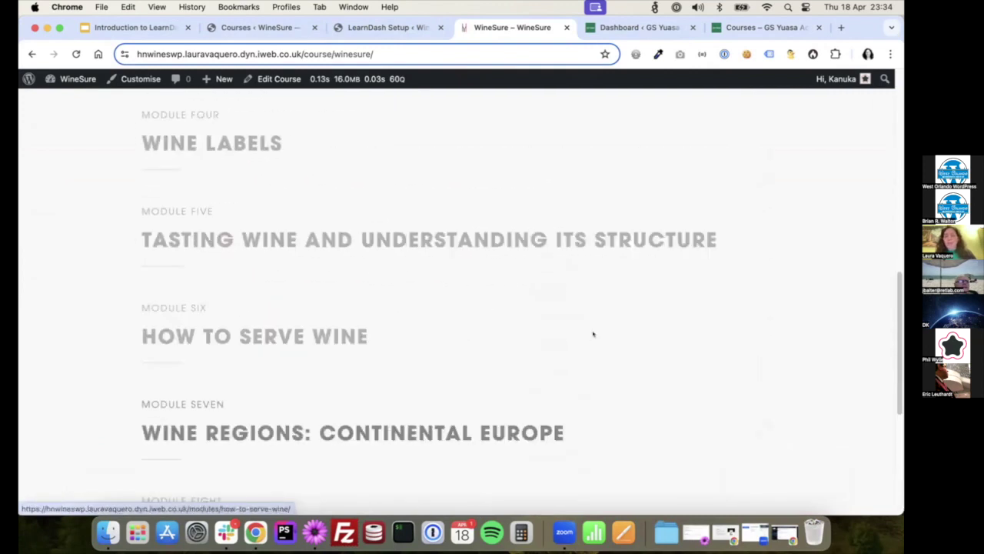
# Step: Switch to the GS Yuasa Academy Courses tab and browse the catalogue to Basic Battery Operation
pyautogui.click(765, 27)
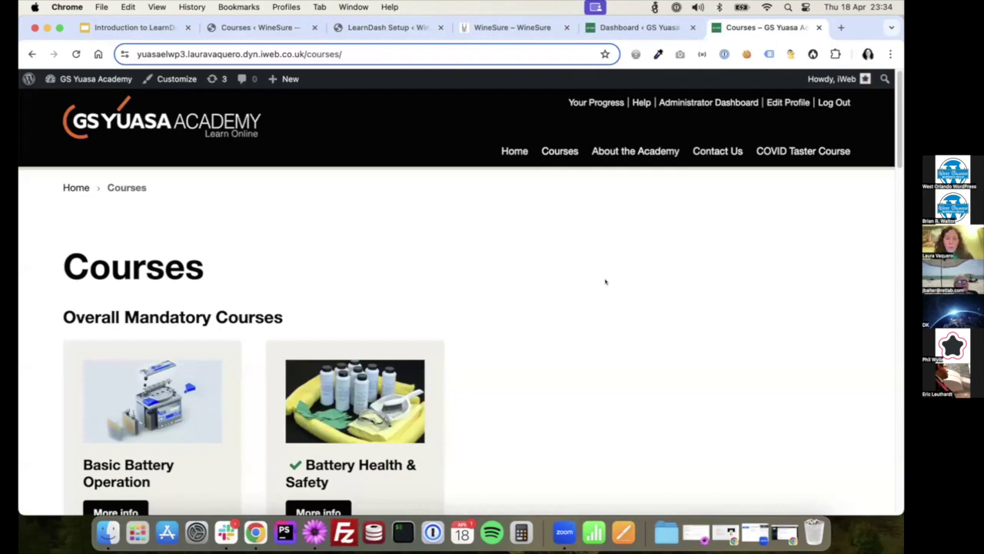
pyautogui.scroll(-7, 464, 281)
pyautogui.scroll(-8, 384, 304)
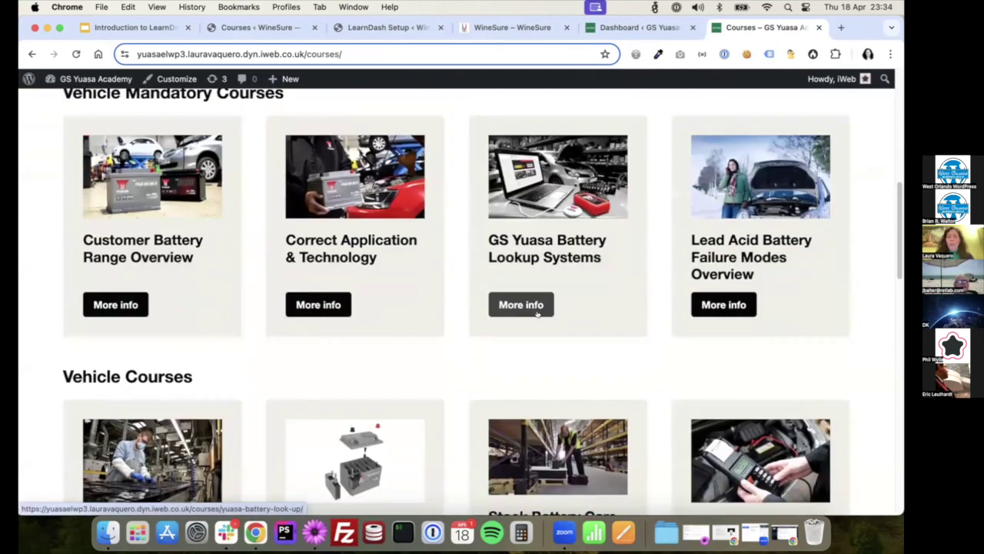
pyautogui.scroll(2, 375, 302)
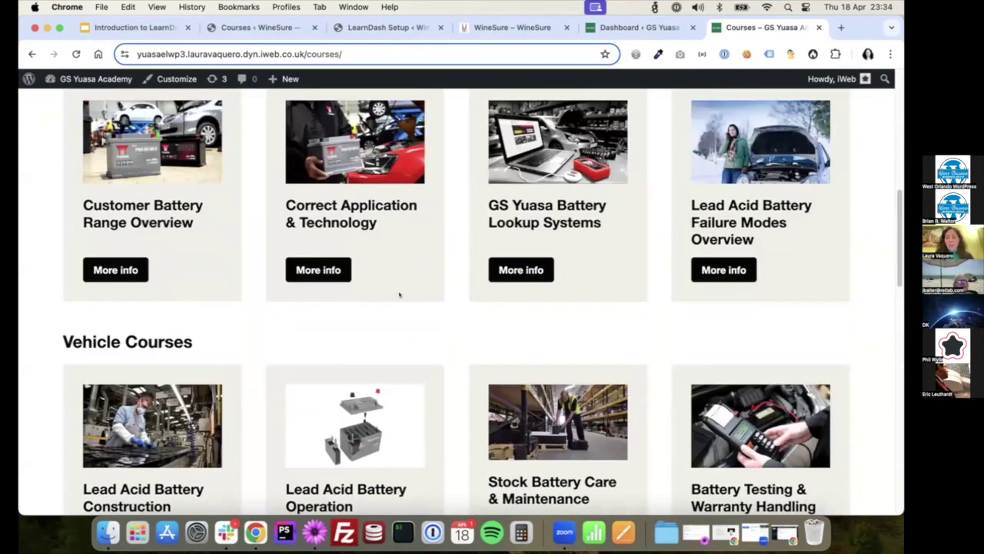
pyautogui.scroll(-5, 418, 301)
pyautogui.scroll(6, 424, 301)
pyautogui.scroll(8, 454, 301)
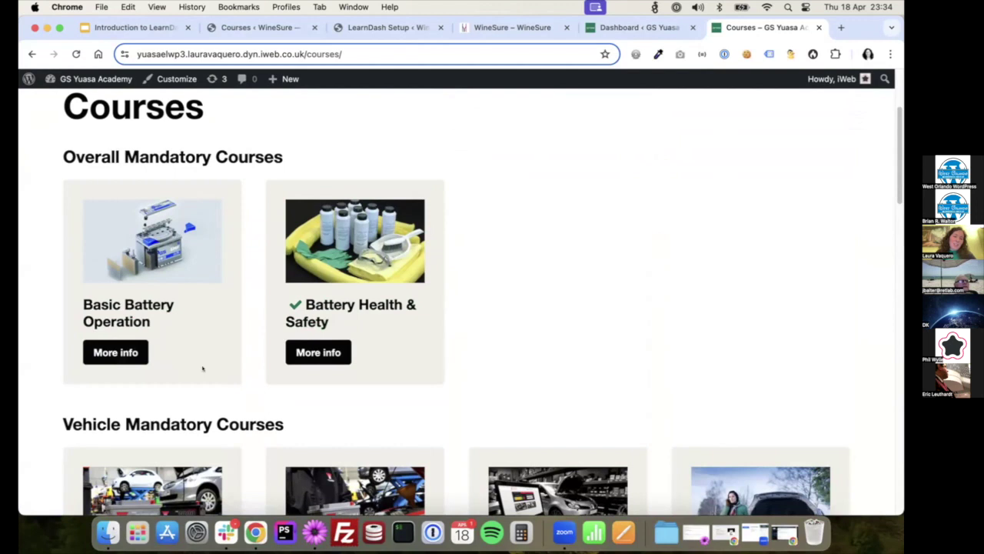
pyautogui.scroll(2, 206, 369)
pyautogui.scroll(1, 210, 370)
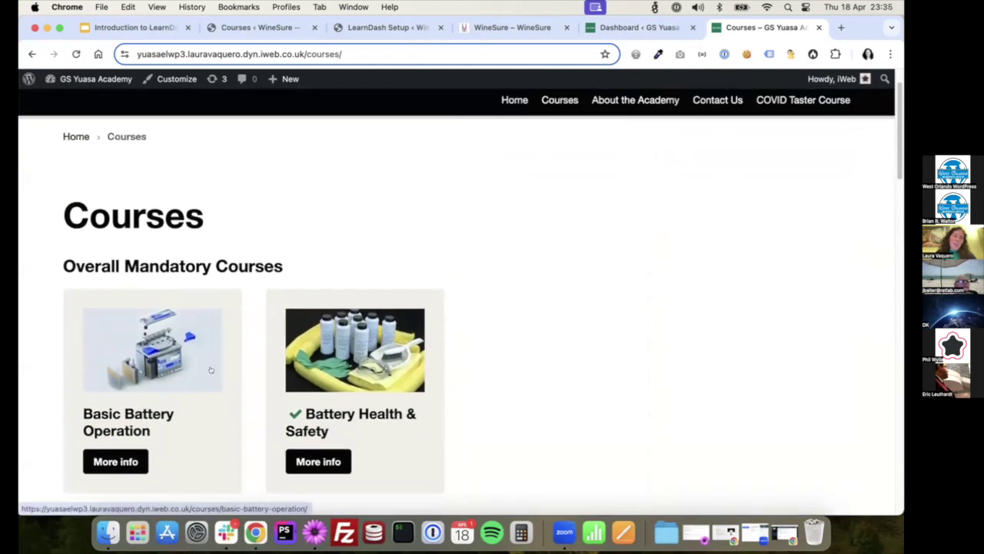
pyautogui.scroll(-1, 143, 427)
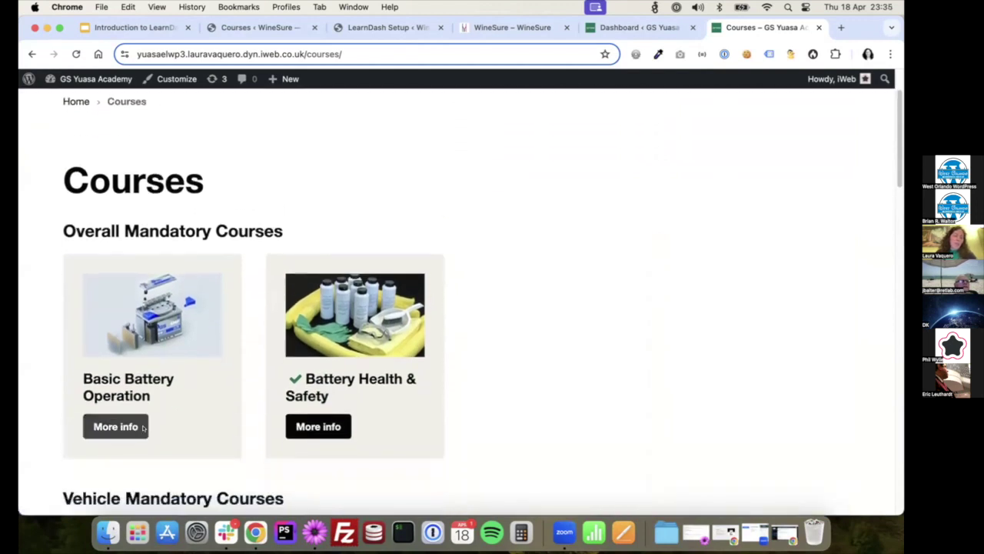
pyautogui.click(133, 424)
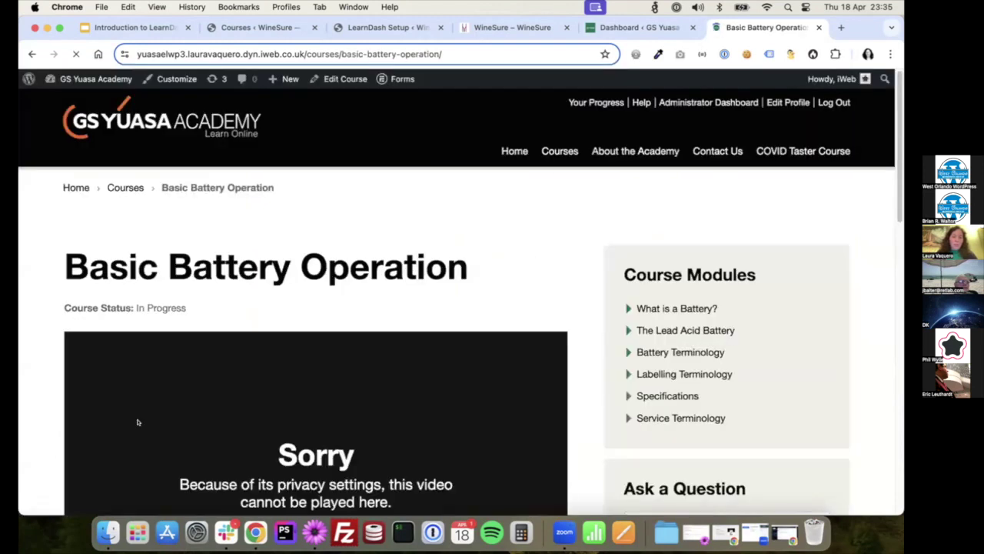
pyautogui.scroll(-3, 585, 292)
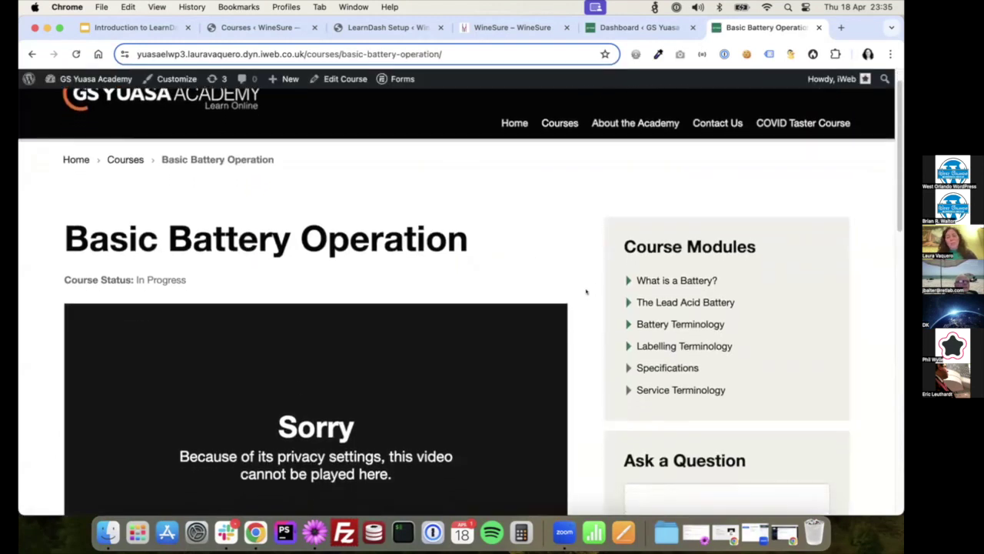
pyautogui.scroll(-1, 585, 292)
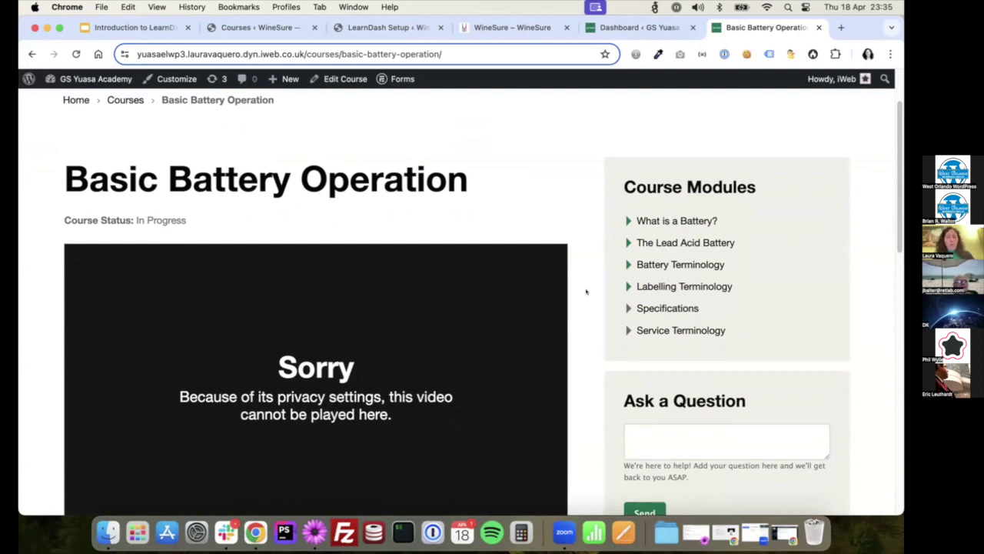
pyautogui.scroll(-2, 593, 292)
pyautogui.scroll(-6, 593, 254)
pyautogui.scroll(-1, 590, 281)
pyautogui.scroll(6, 590, 280)
pyautogui.scroll(1, 591, 279)
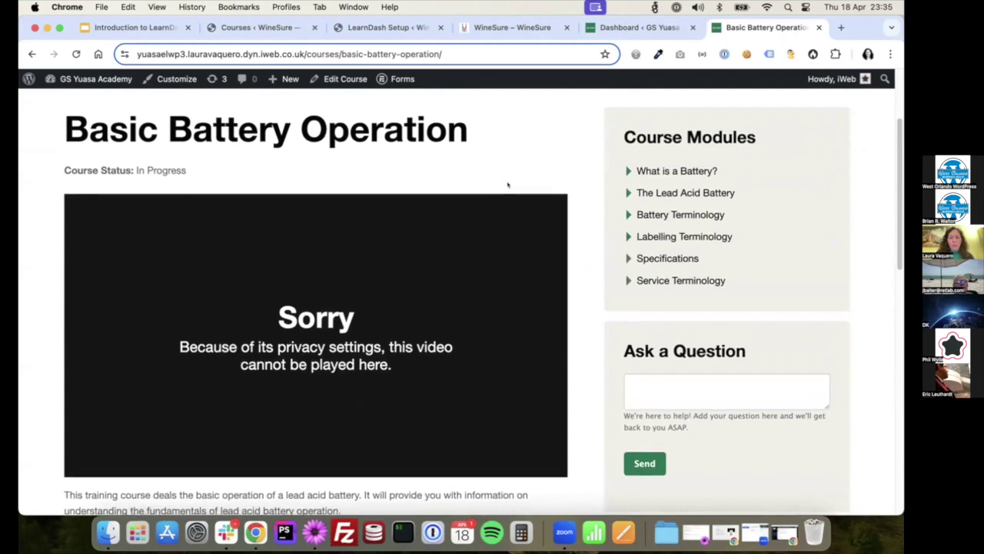
pyautogui.scroll(-2, 504, 185)
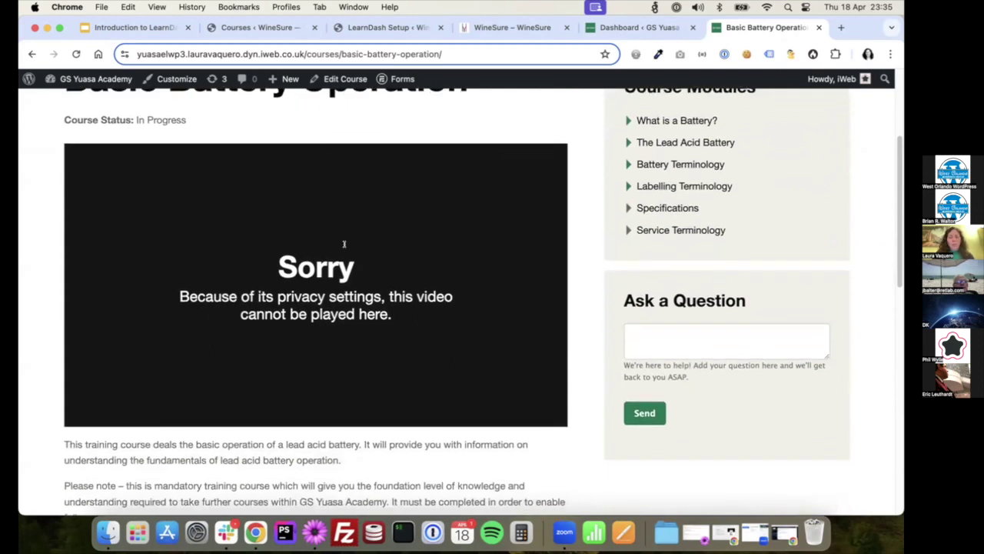
pyautogui.scroll(-1, 377, 320)
pyautogui.scroll(-2, 369, 316)
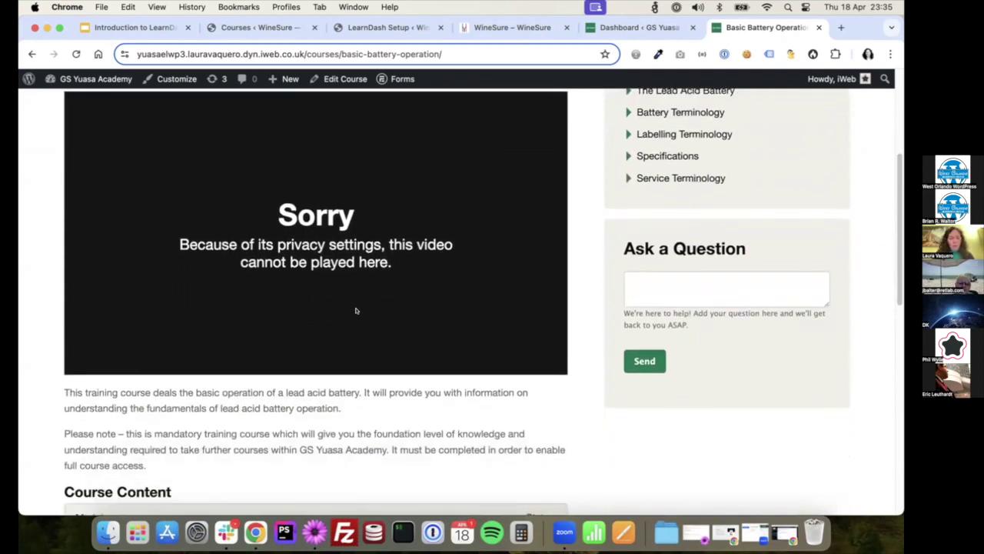
pyautogui.scroll(-4, 461, 335)
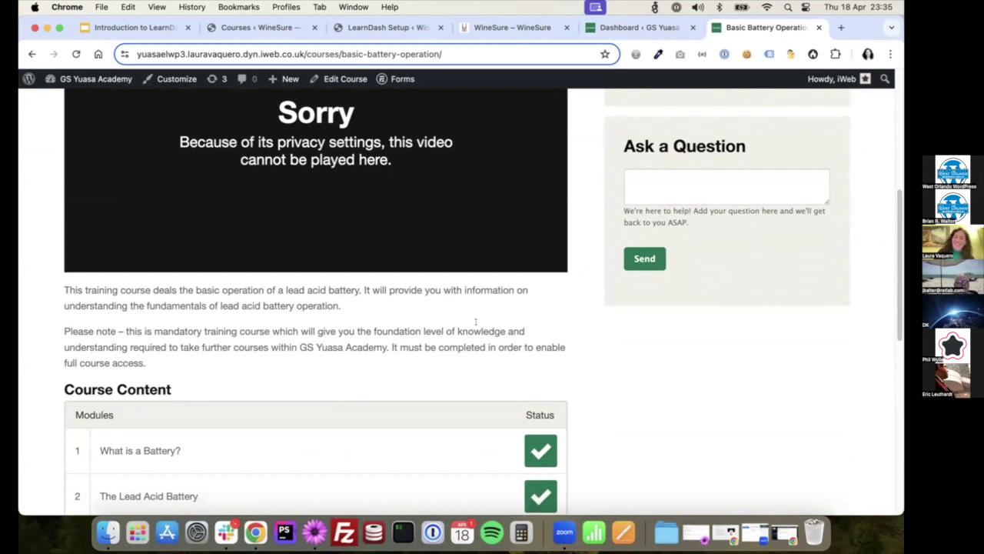
pyautogui.scroll(-3, 492, 320)
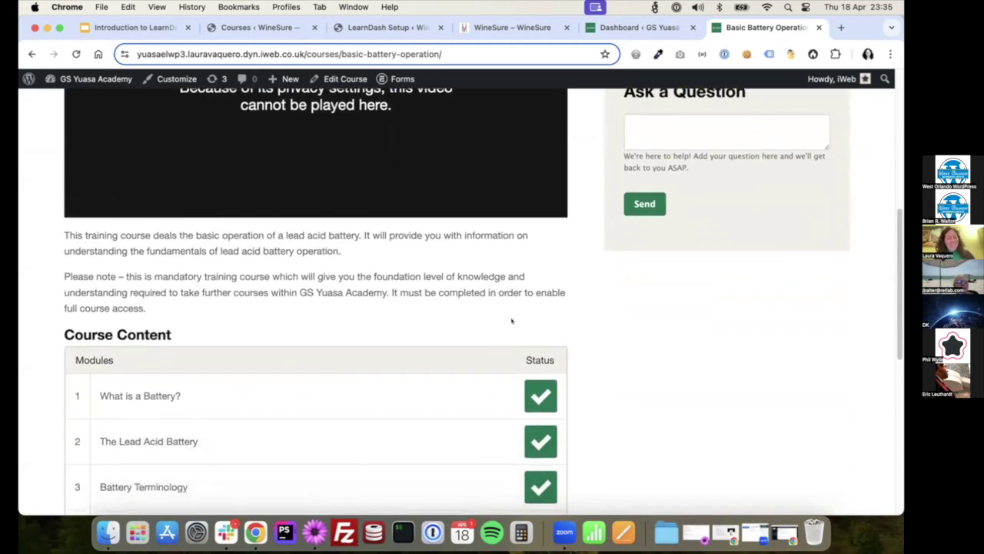
pyautogui.scroll(-2, 513, 320)
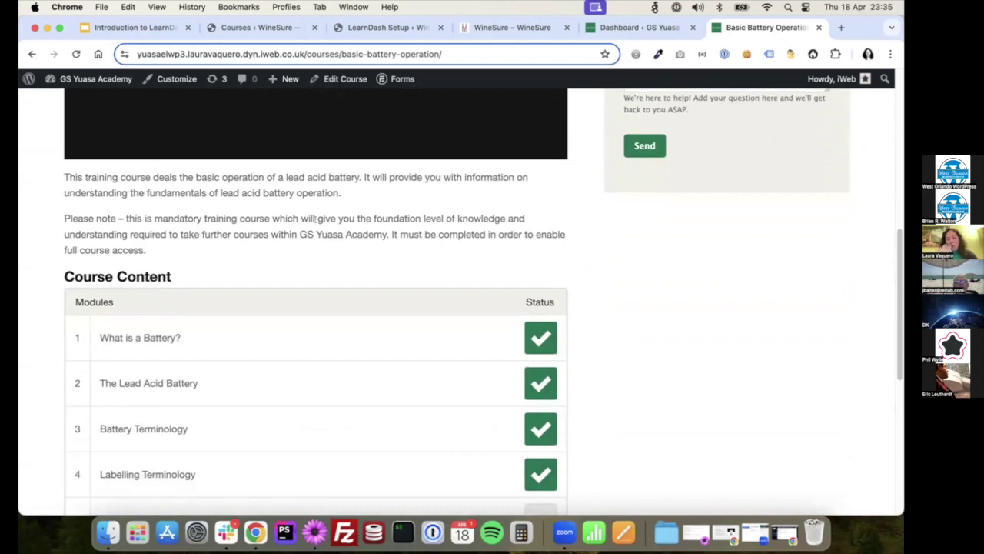
pyautogui.scroll(5, 315, 218)
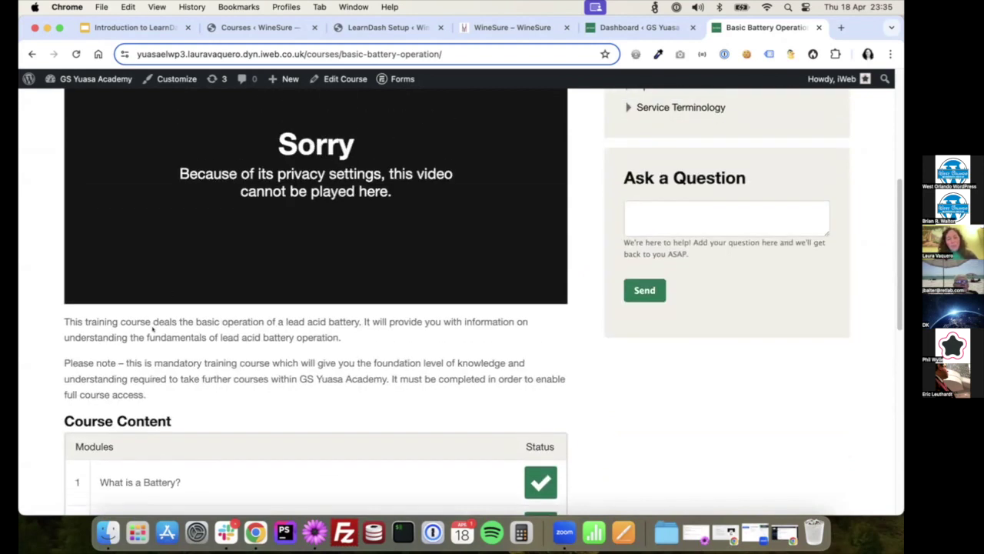
pyautogui.moveTo(148, 394); pyautogui.dragTo(67, 323)
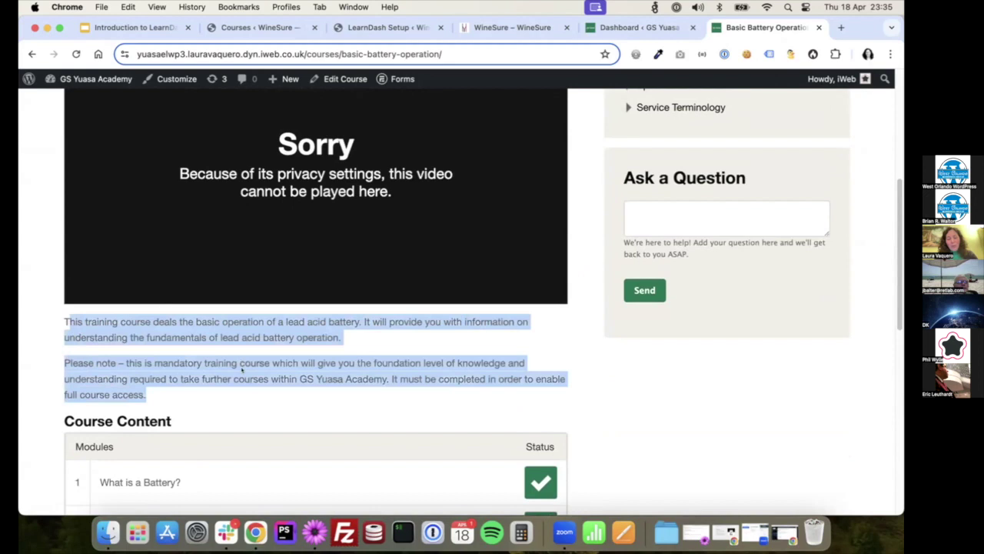
pyautogui.scroll(-4, 242, 362)
pyautogui.scroll(-3, 231, 315)
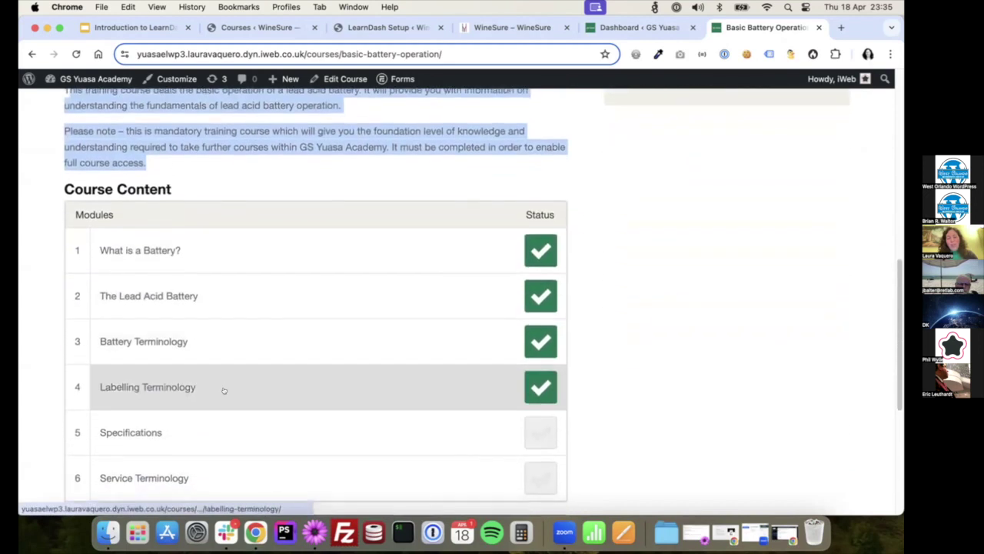
pyautogui.scroll(-2, 226, 423)
pyautogui.scroll(-4, 223, 469)
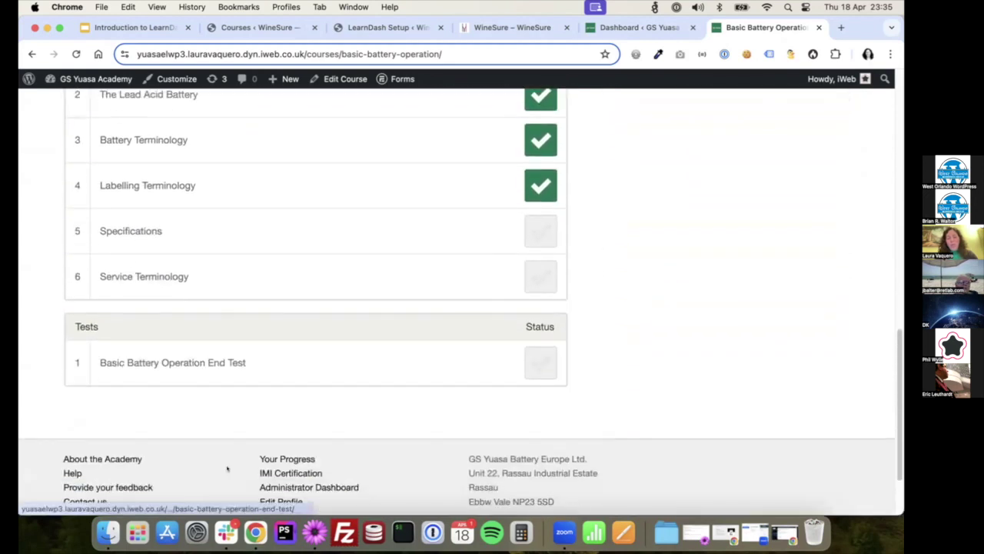
pyautogui.scroll(2, 248, 402)
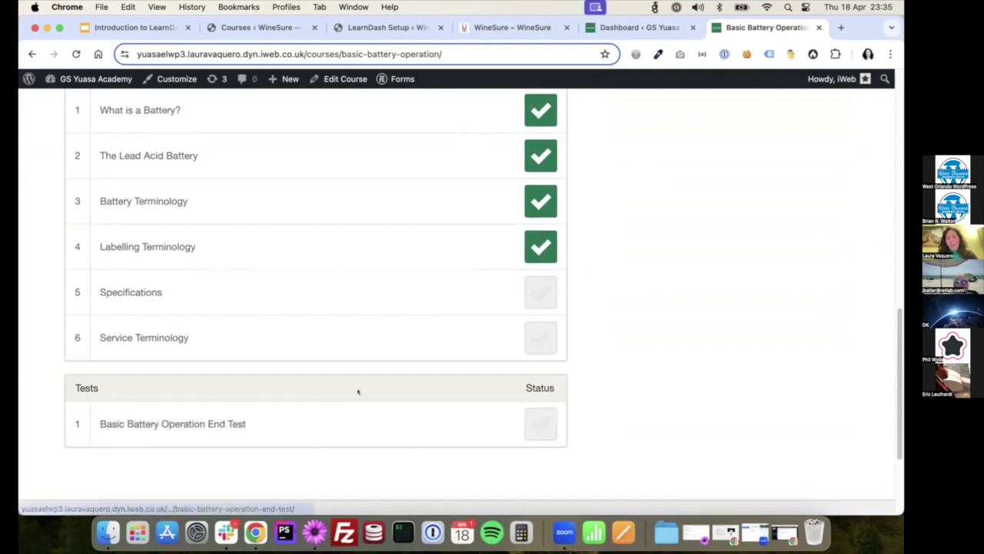
pyautogui.scroll(1, 355, 385)
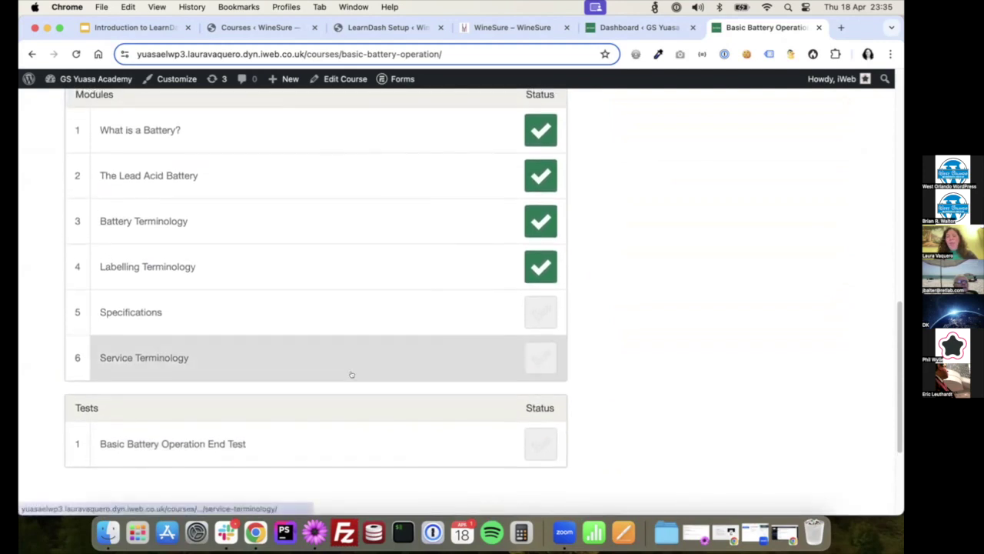
pyautogui.scroll(1, 352, 375)
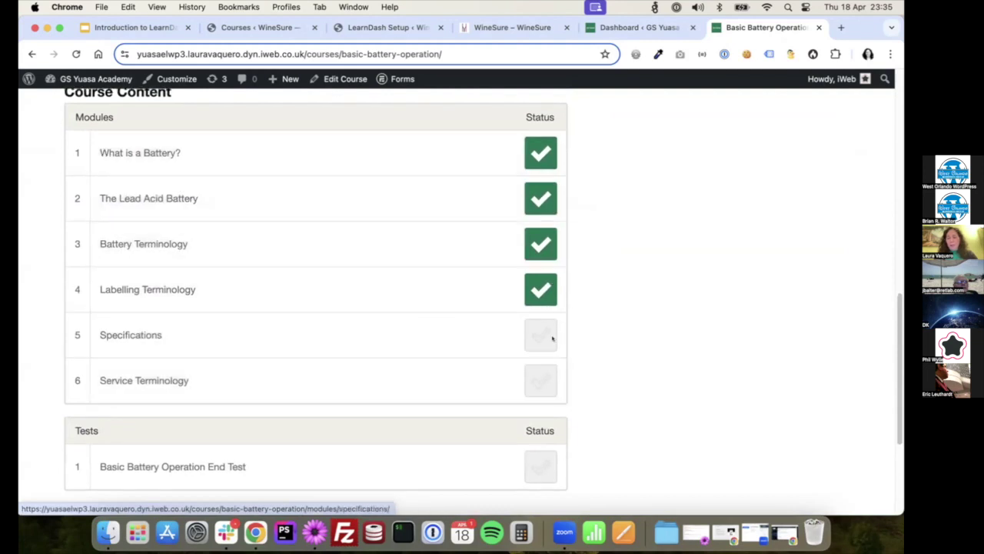
pyautogui.scroll(5, 561, 292)
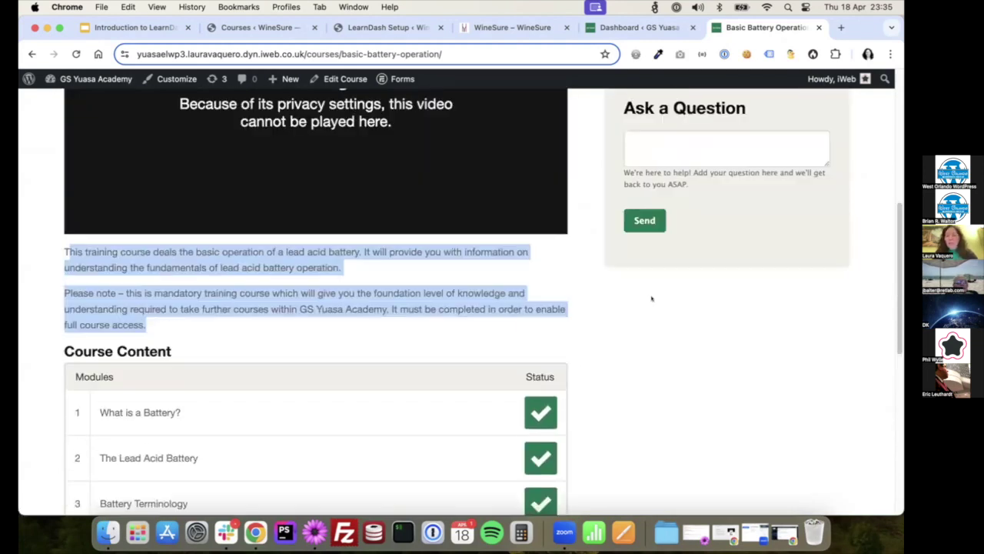
pyautogui.scroll(5, 651, 349)
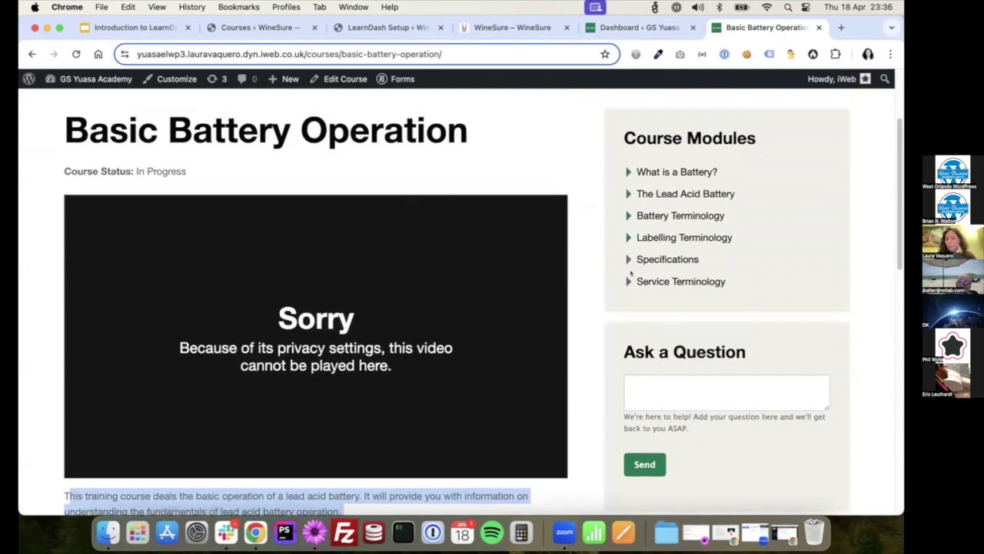
# Step: Open The Lead Acid Battery module from the Course Modules sidebar and scroll through it
pyautogui.click(662, 193)
pyautogui.scroll(-4, 591, 291)
pyautogui.scroll(-2, 590, 290)
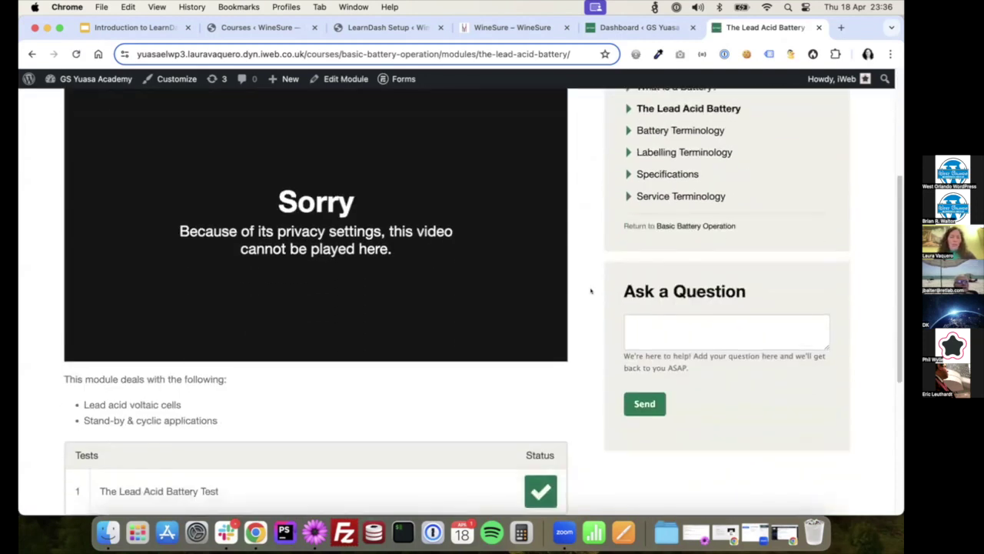
pyautogui.scroll(-6, 591, 291)
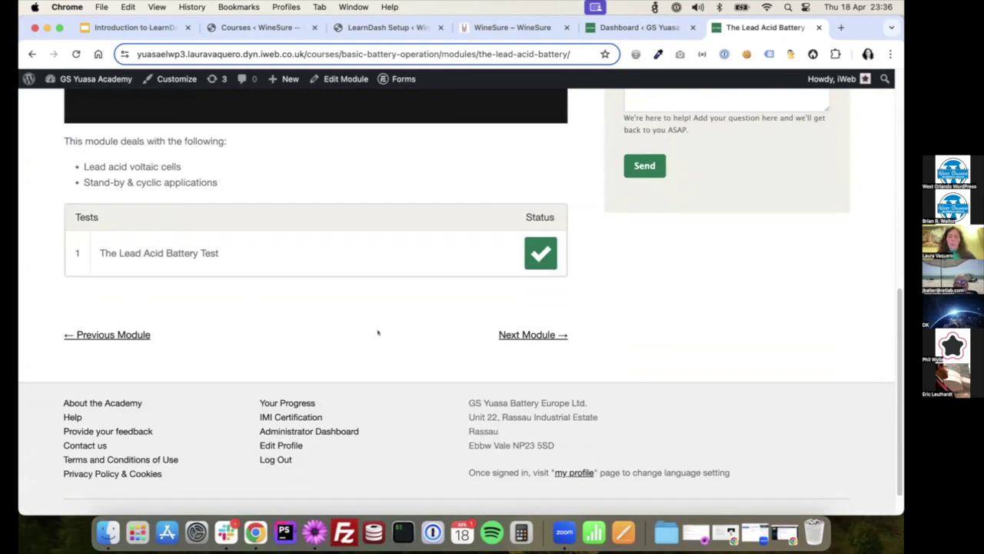
# Step: Move on to the Battery Terminology module and review its Voltage and Current content
pyautogui.click(517, 335)
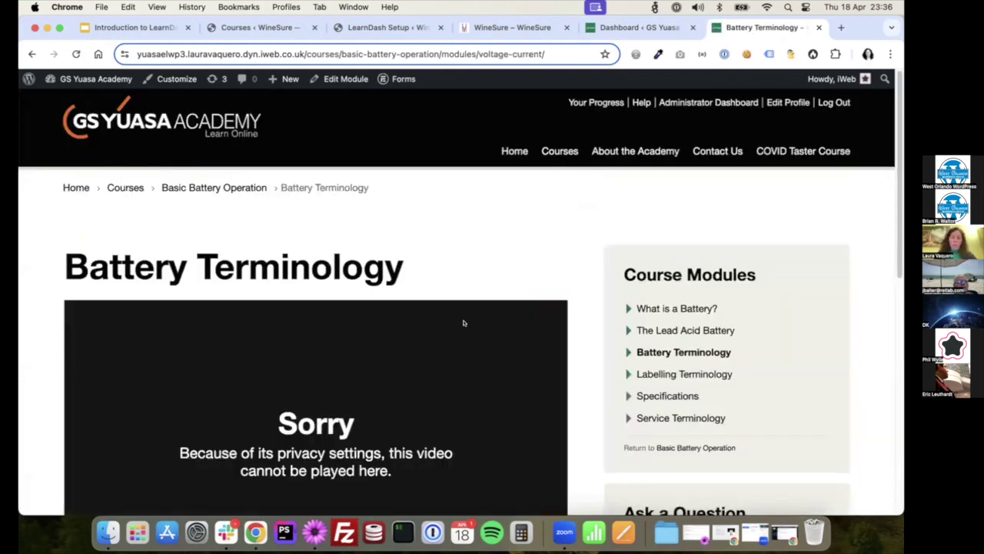
pyautogui.scroll(-5, 542, 308)
pyautogui.scroll(-2, 541, 308)
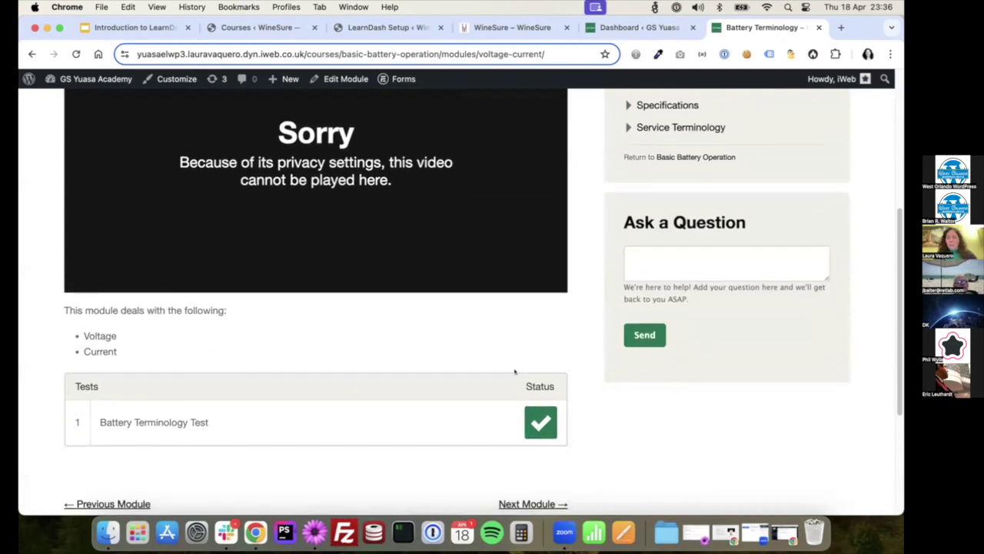
pyautogui.scroll(5, 516, 390)
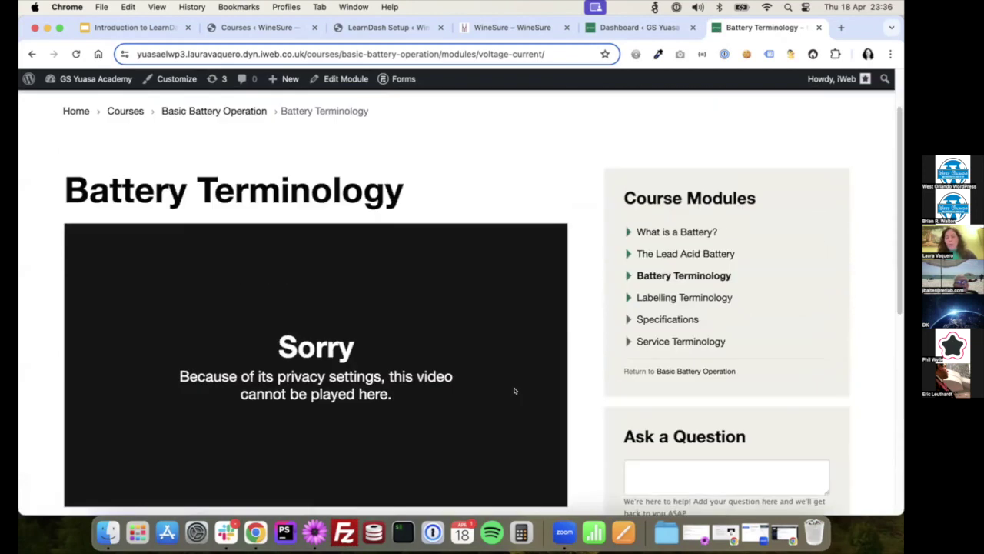
# Step: Return to the full course list and highlight the Overall Mandatory Courses heading
pyautogui.click(125, 111)
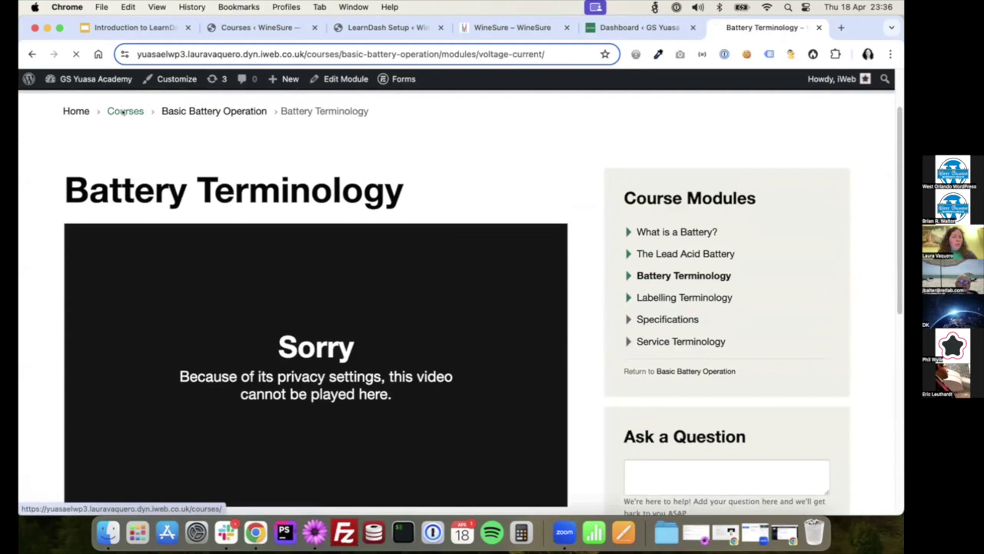
pyautogui.scroll(-5, 315, 253)
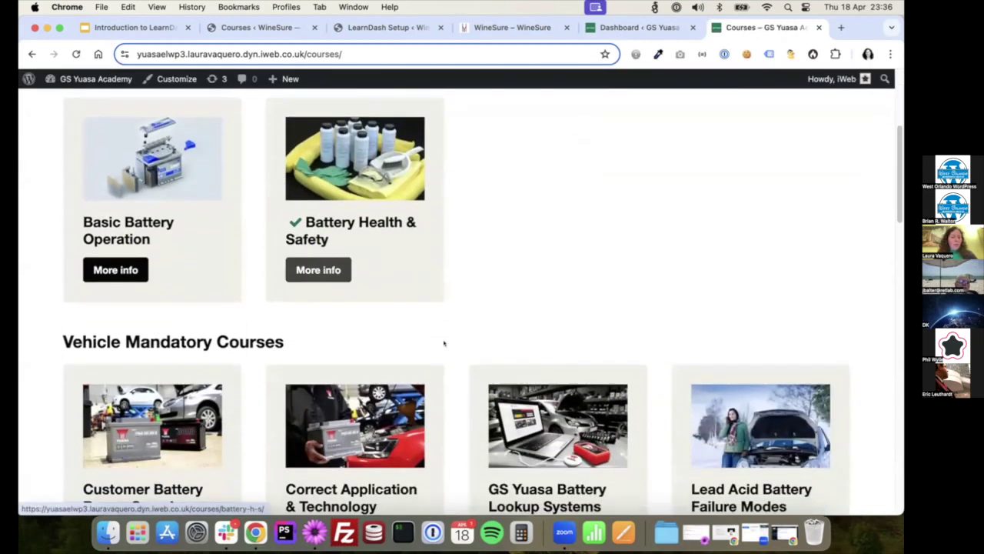
pyautogui.scroll(2, 506, 323)
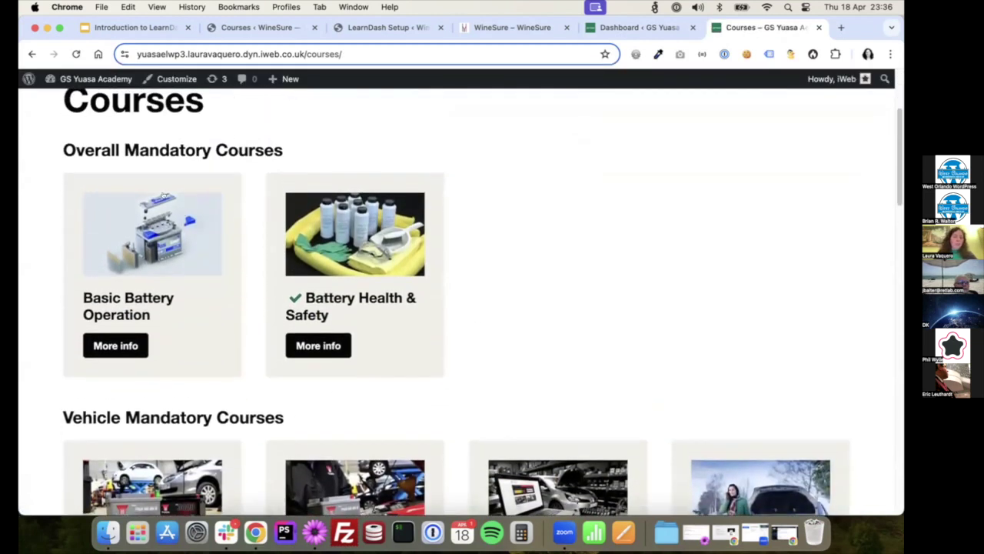
pyautogui.moveTo(75, 150); pyautogui.dragTo(288, 148)
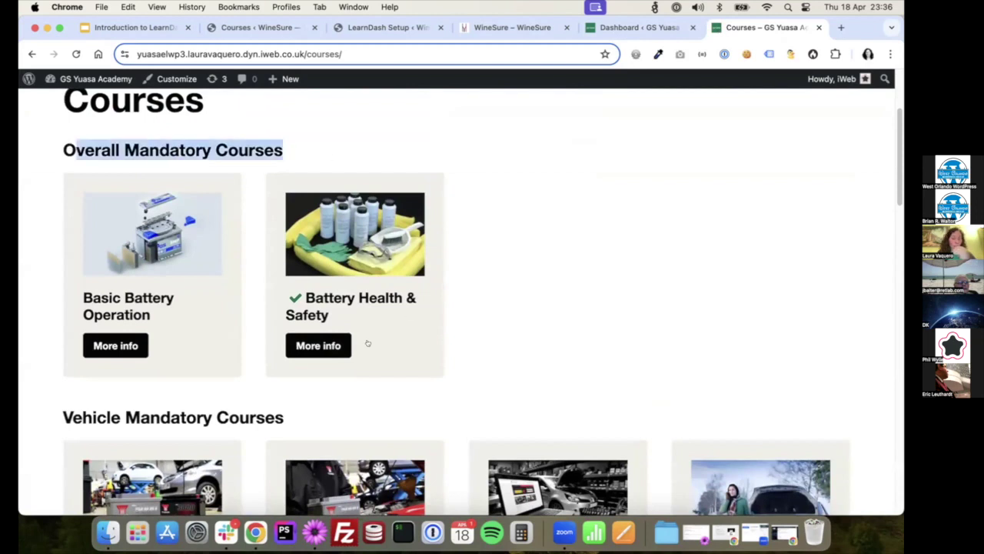
pyautogui.scroll(-6, 410, 323)
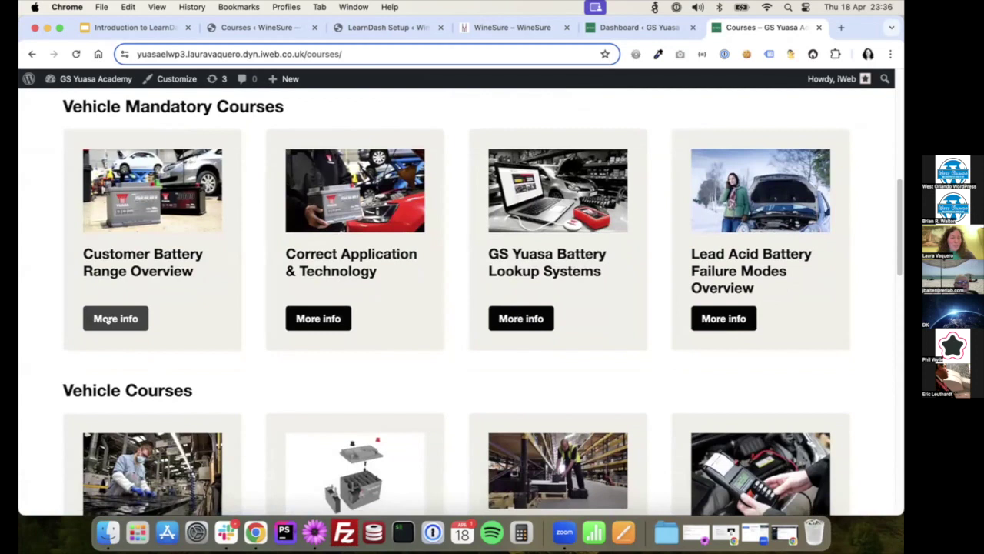
# Step: Open Customer Battery Range Overview and review its Not Started status, five modules and six brochures
pyautogui.click(115, 319)
pyautogui.scroll(-4, 280, 318)
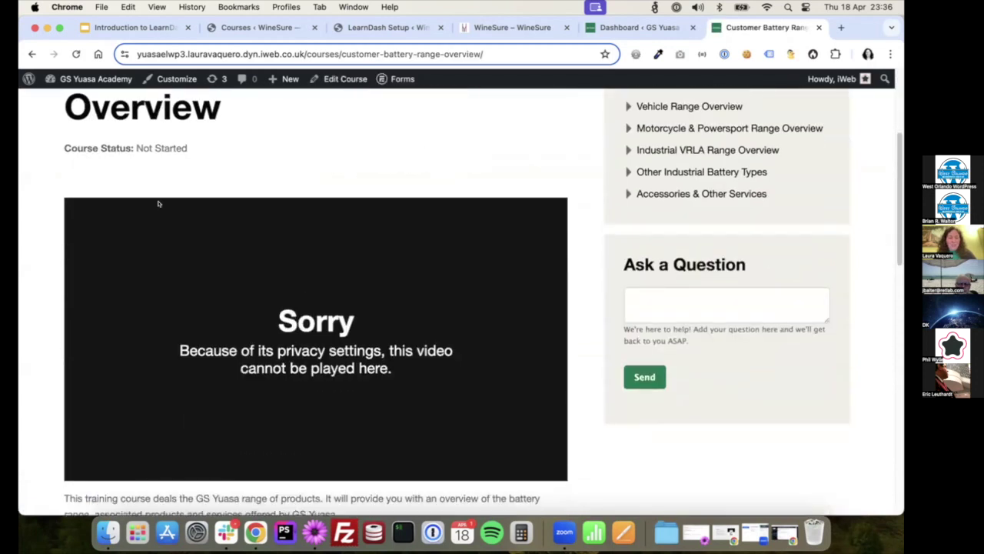
pyautogui.moveTo(64, 154); pyautogui.dragTo(203, 145)
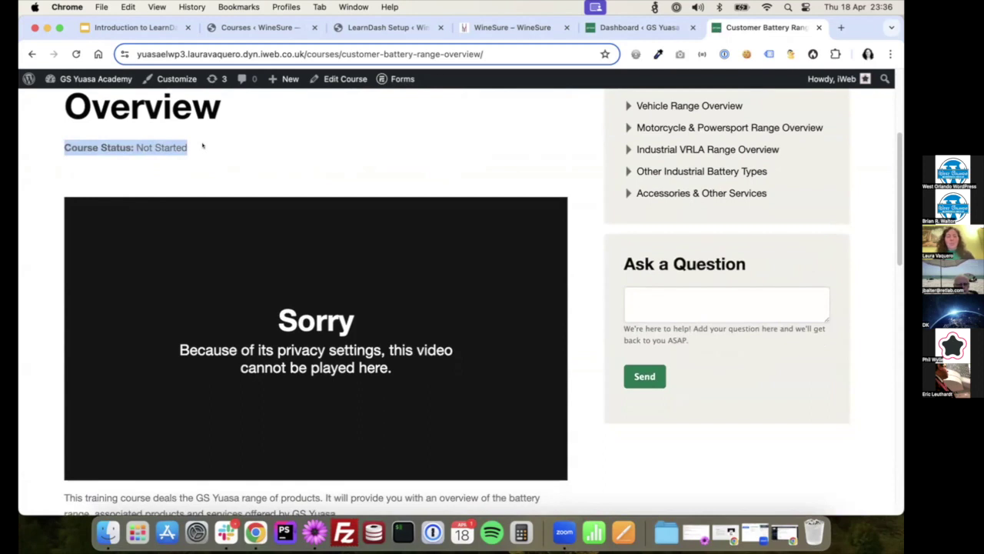
pyautogui.scroll(-7, 203, 145)
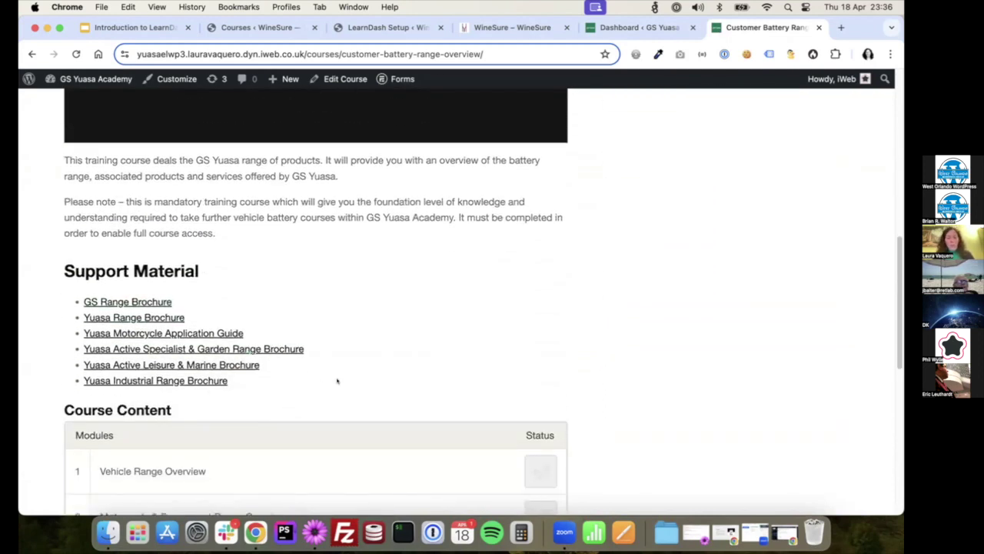
pyautogui.scroll(-9, 339, 369)
pyautogui.scroll(15, 492, 344)
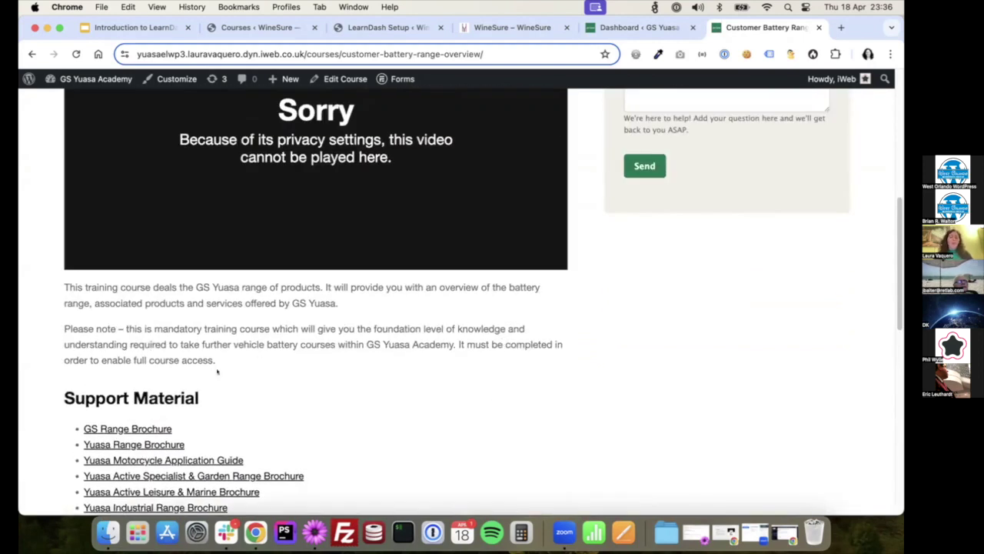
pyautogui.scroll(5, 154, 362)
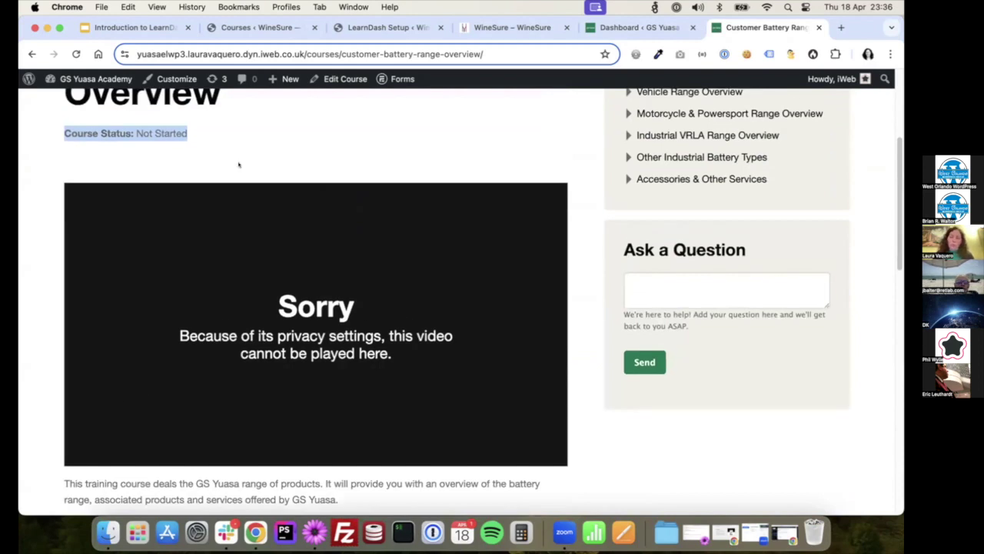
pyautogui.scroll(3, 420, 137)
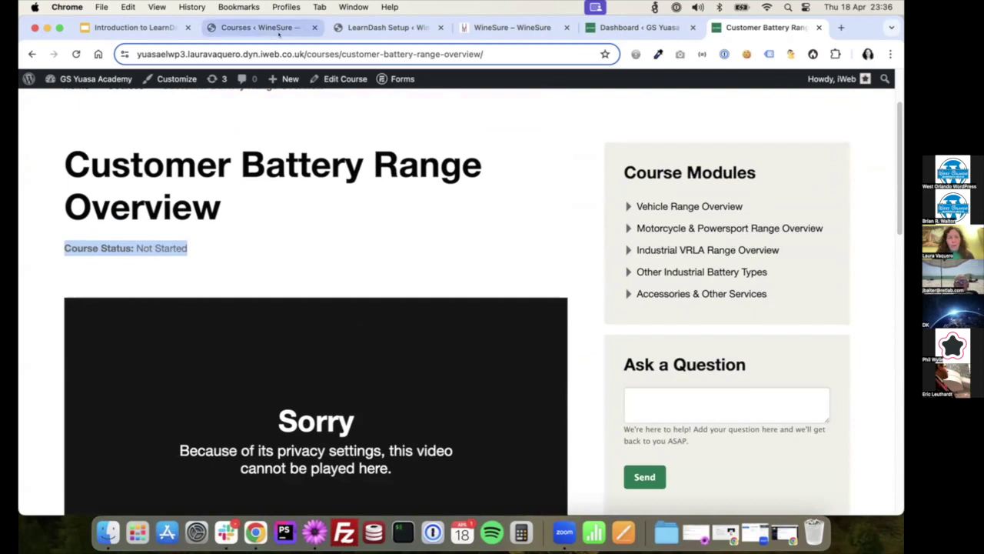
# Step: Go to the GS Yuasa admin Users list and edit the Test Editor user
pyautogui.click(639, 27)
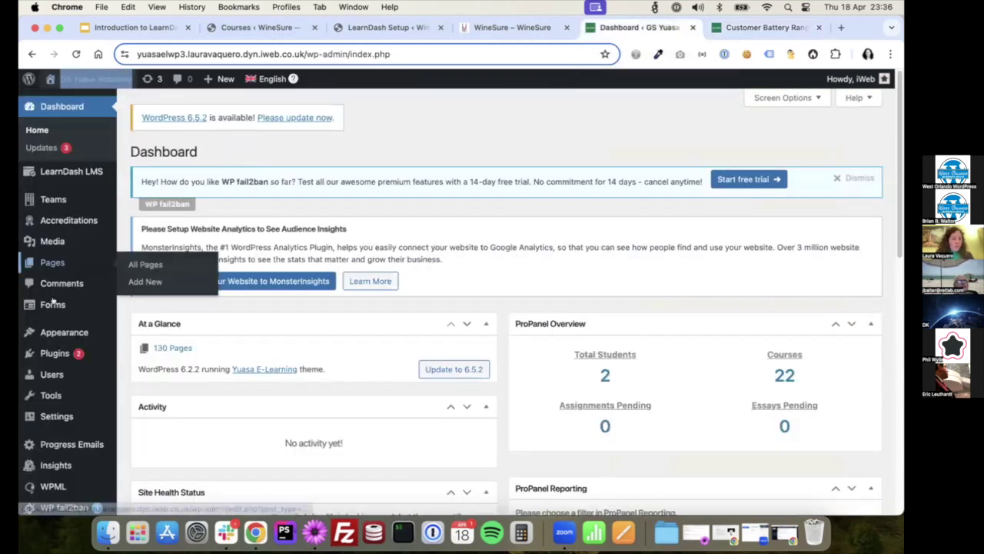
pyautogui.scroll(-5, 54, 292)
pyautogui.click(47, 342)
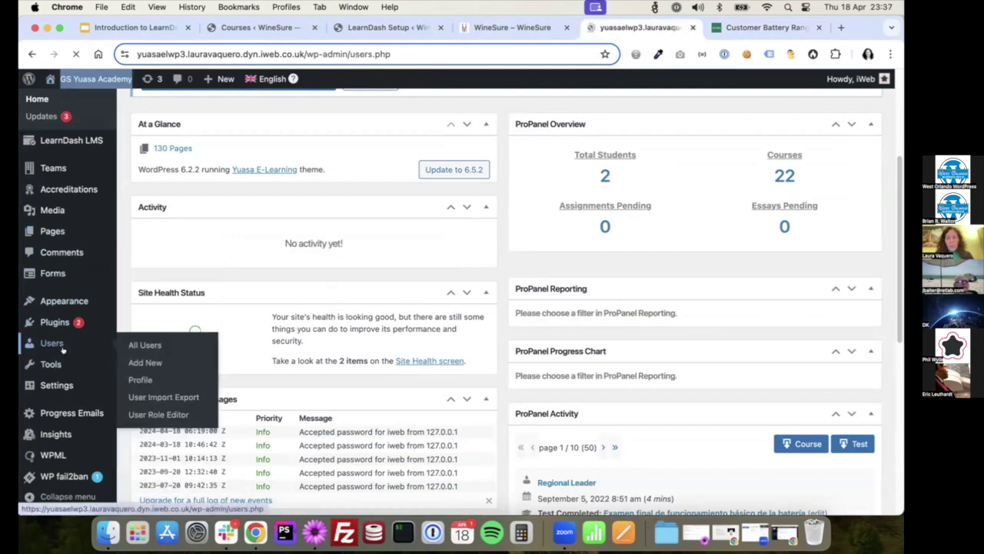
pyautogui.scroll(-5, 512, 308)
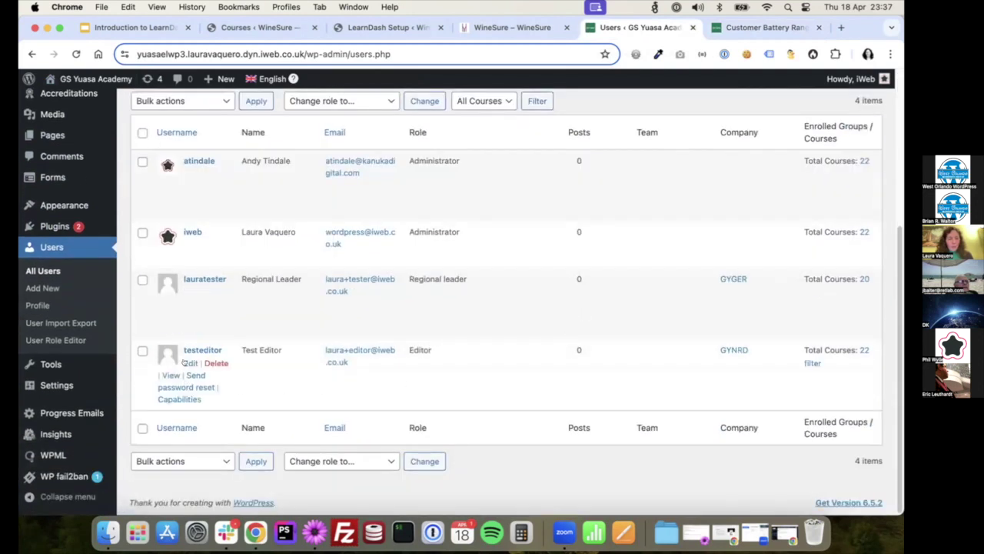
pyautogui.click(188, 363)
# Step: Review the user's automatic enrolment in all courses, 0 points and every course Not Started
pyautogui.scroll(-5, 246, 373)
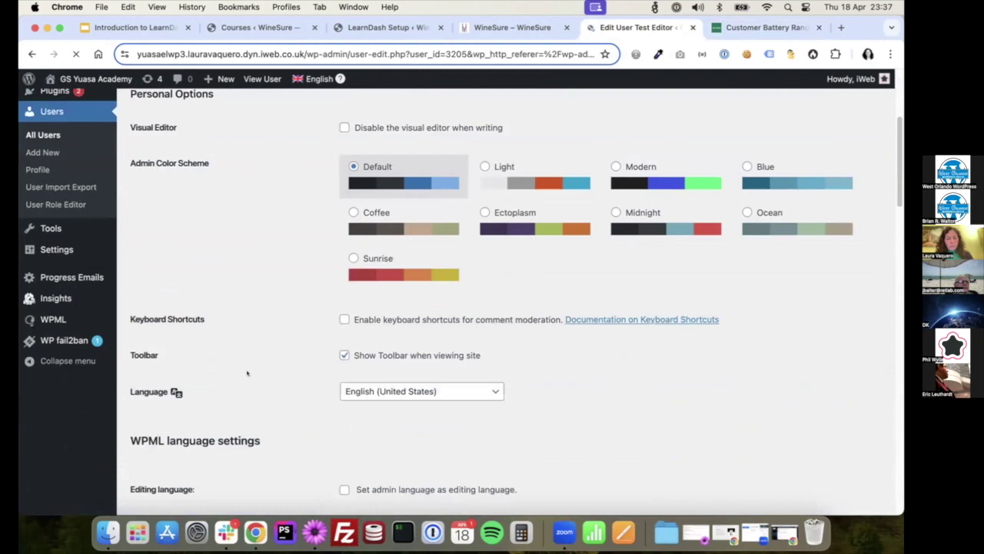
pyautogui.scroll(-15, 247, 373)
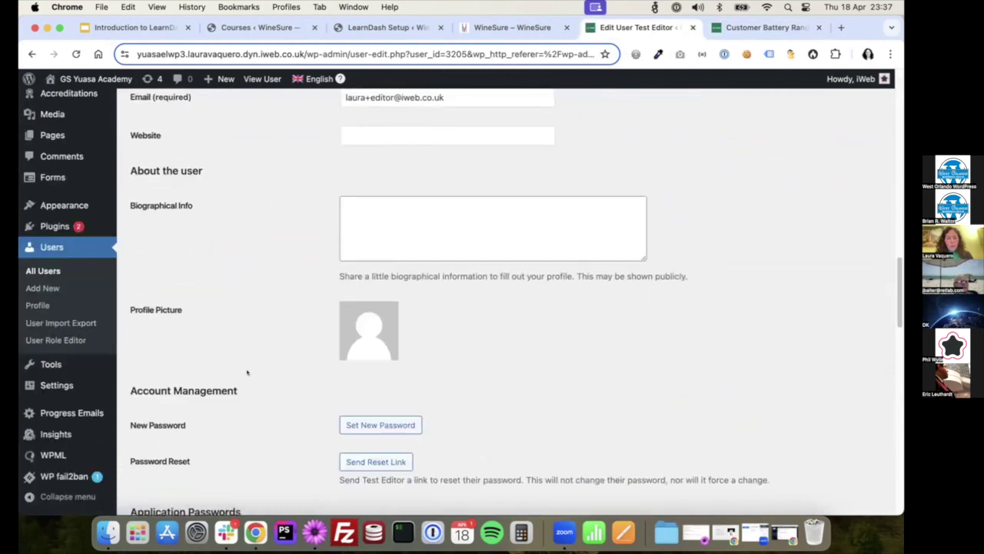
pyautogui.scroll(-15, 247, 373)
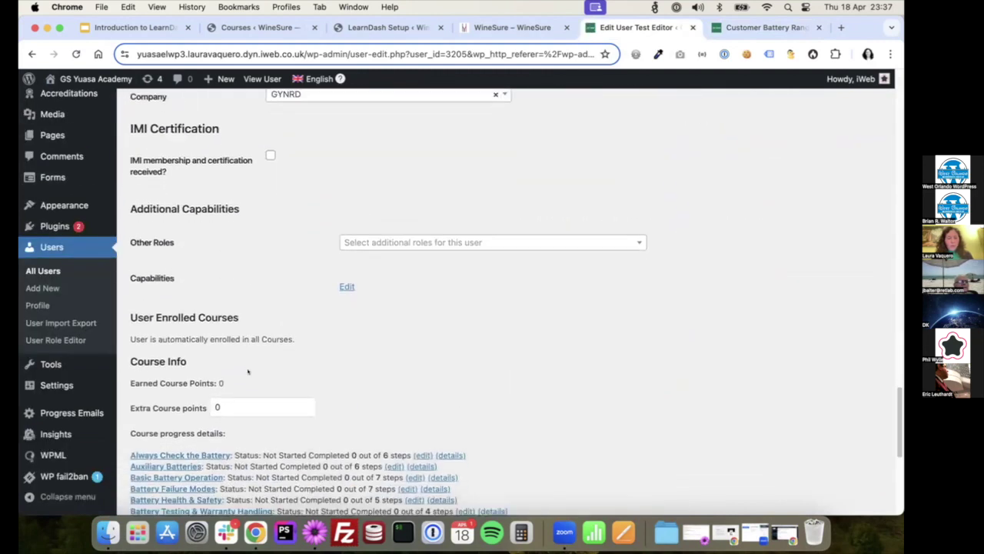
pyautogui.scroll(-5, 247, 369)
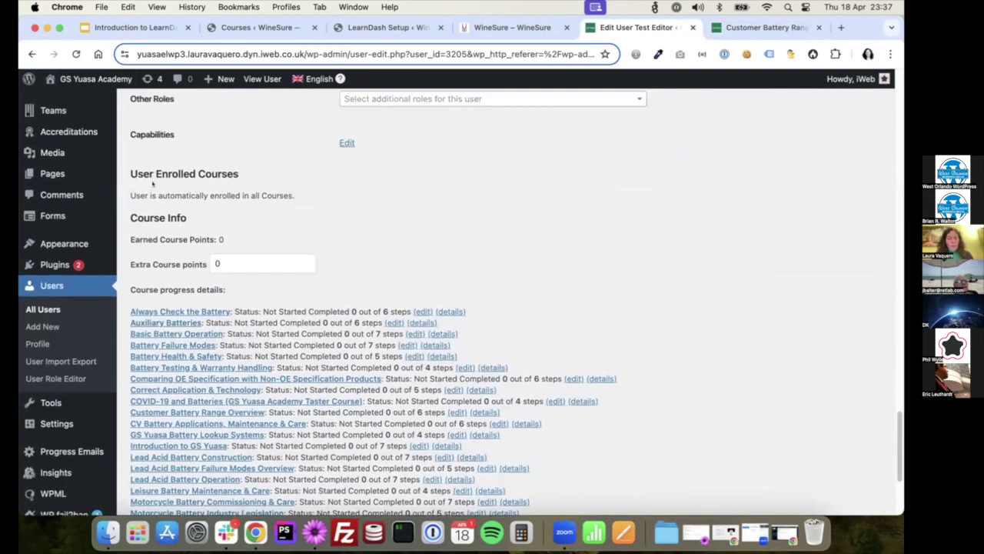
pyautogui.moveTo(315, 194); pyautogui.dragTo(119, 200)
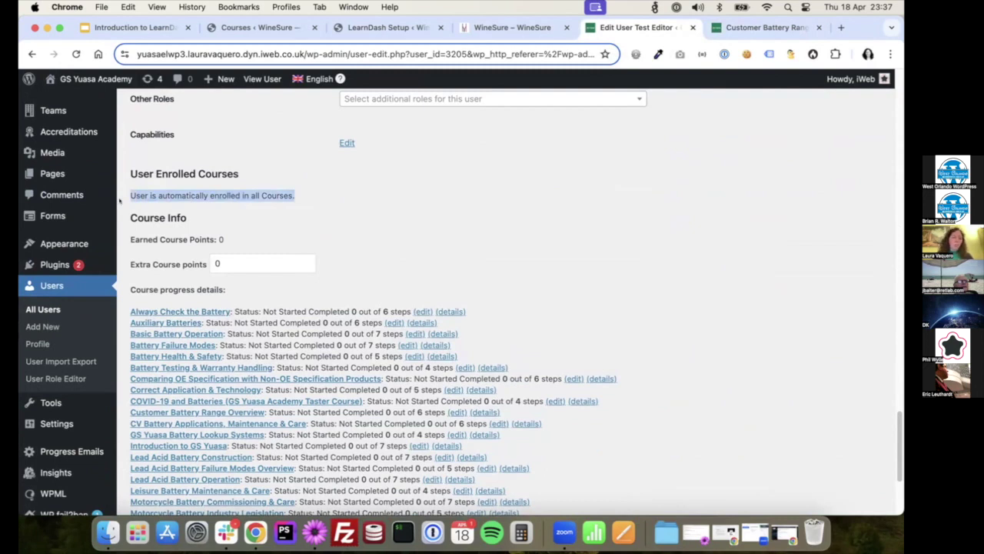
pyautogui.scroll(-4, 358, 291)
pyautogui.scroll(5, 318, 199)
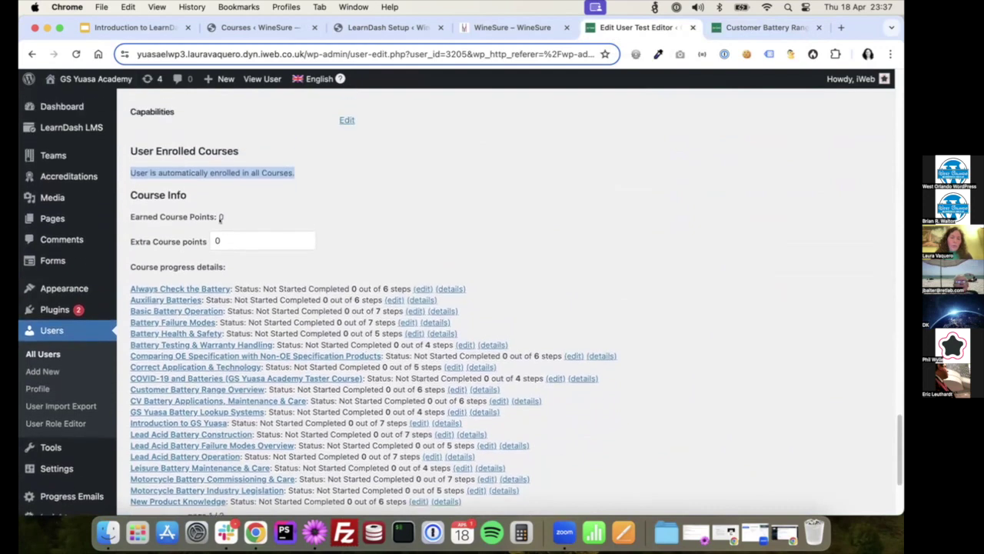
pyautogui.scroll(1, 293, 231)
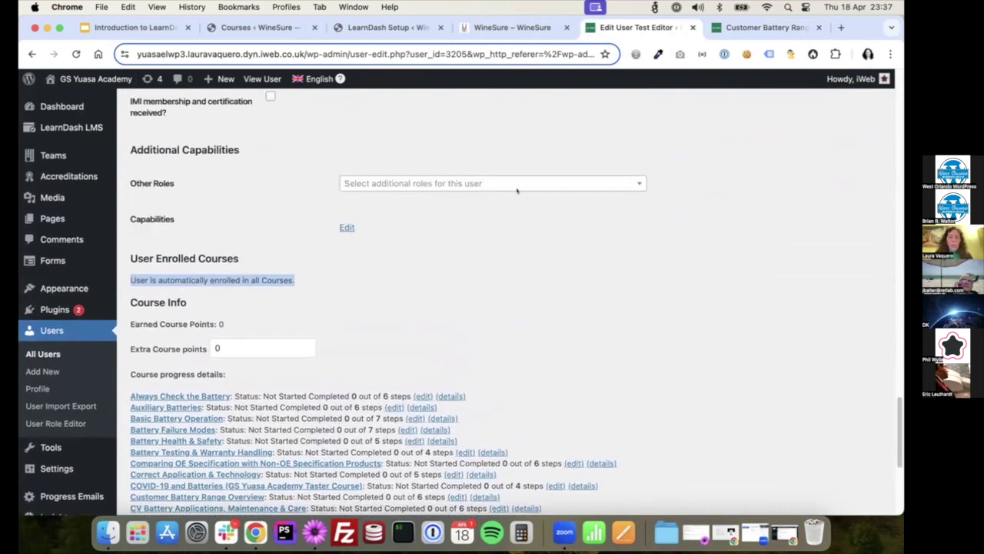
# Step: Open the first WineSure team member's Edit User page from Users > All Users
pyautogui.click(379, 28)
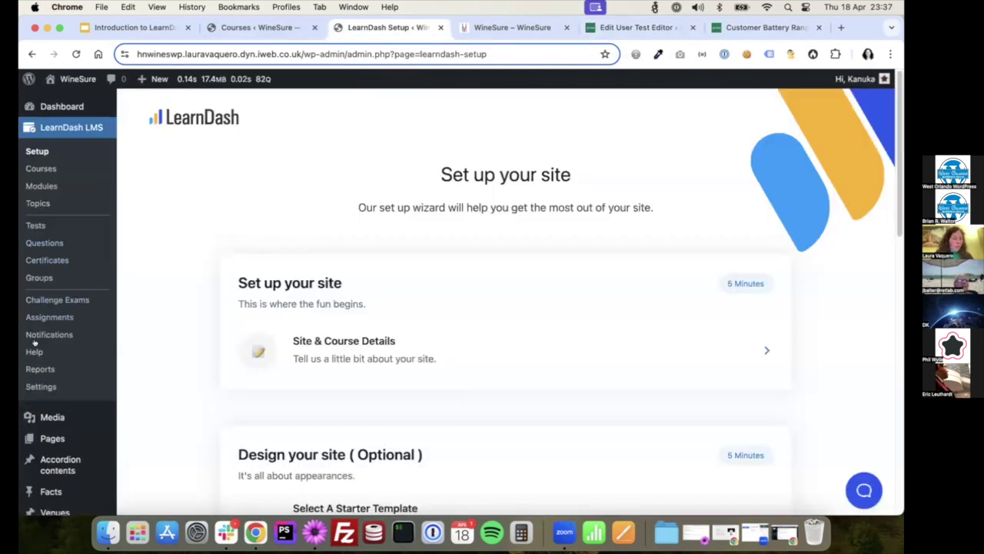
pyautogui.scroll(-5, 58, 421)
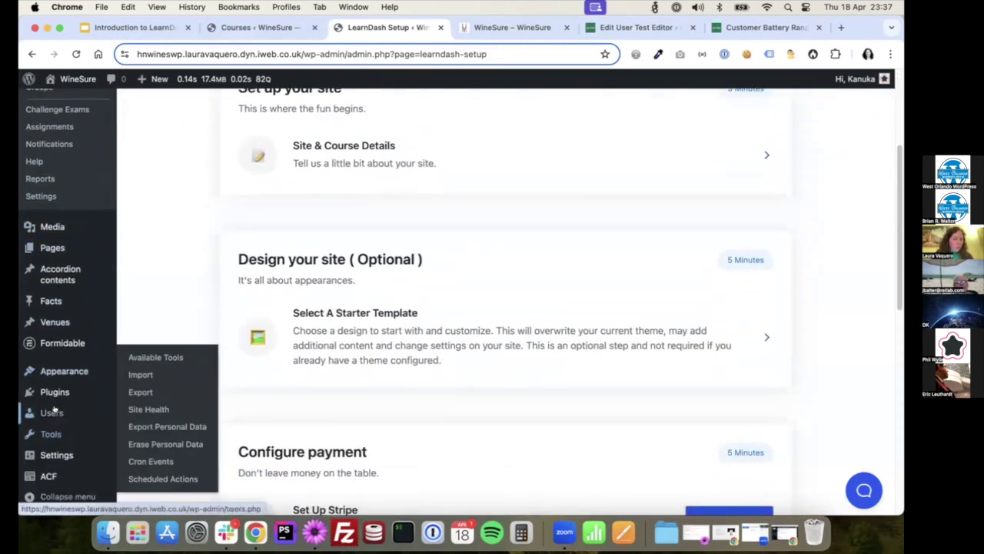
pyautogui.click(109, 408)
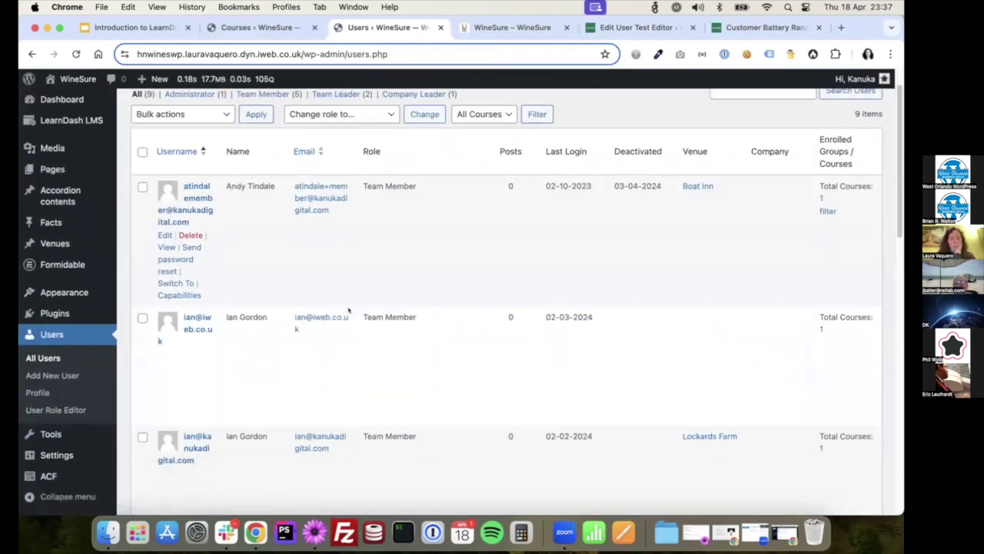
pyautogui.scroll(-3, 320, 256)
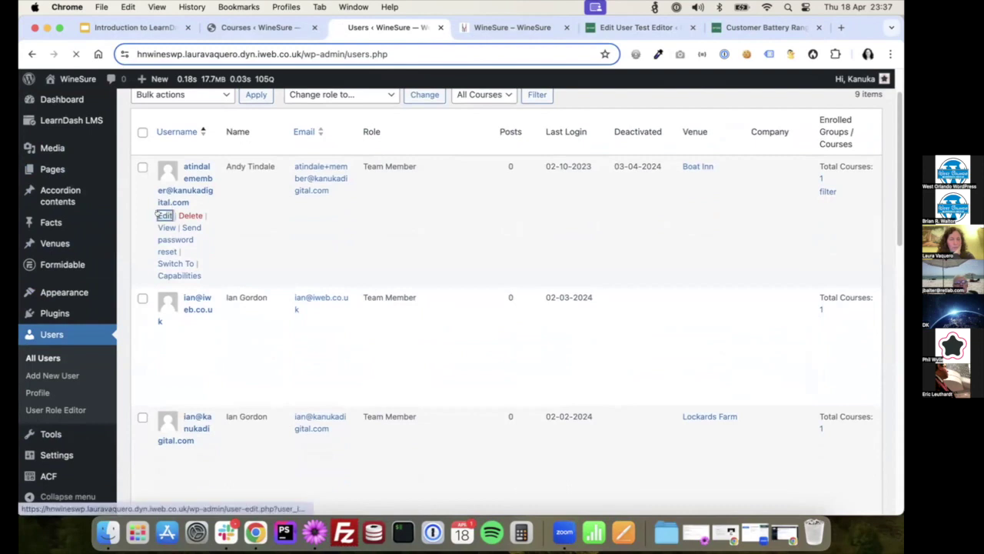
pyautogui.click(164, 215)
pyautogui.scroll(-10, 164, 216)
pyautogui.scroll(-15, 368, 323)
pyautogui.scroll(3, 367, 323)
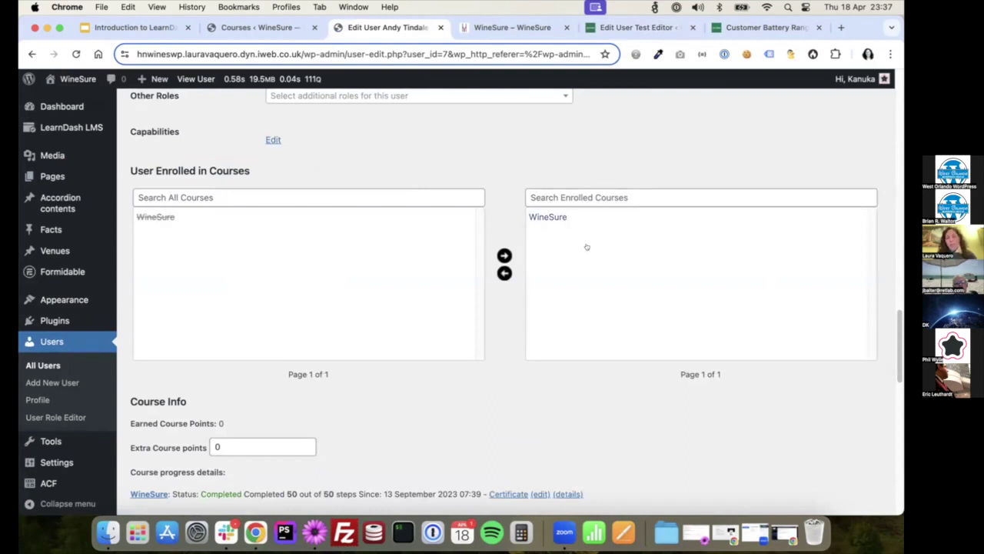
# Step: Remove WineSure from the user's enrolled courses, then enrol them in it again
pyautogui.click(546, 217)
pyautogui.click(504, 273)
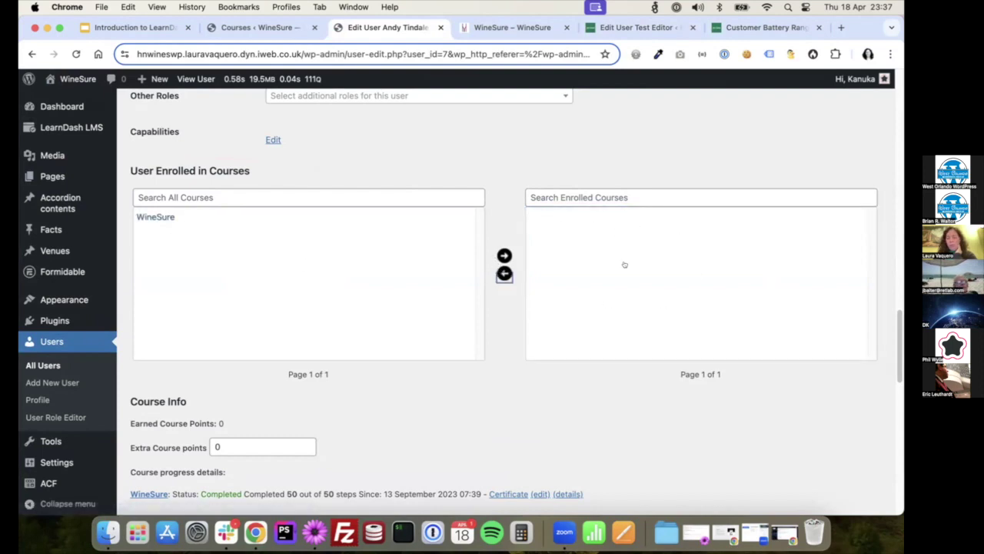
pyautogui.click(215, 216)
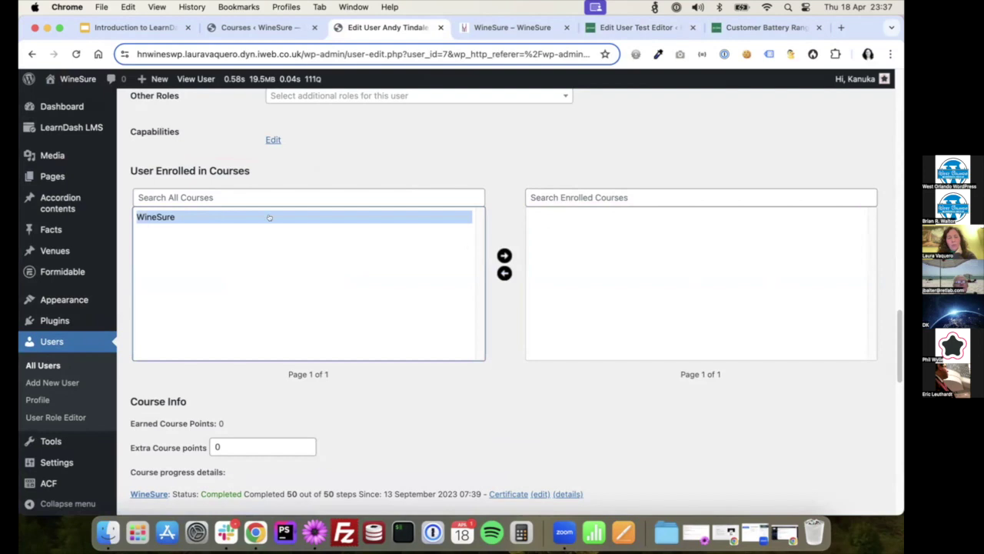
pyautogui.click(505, 255)
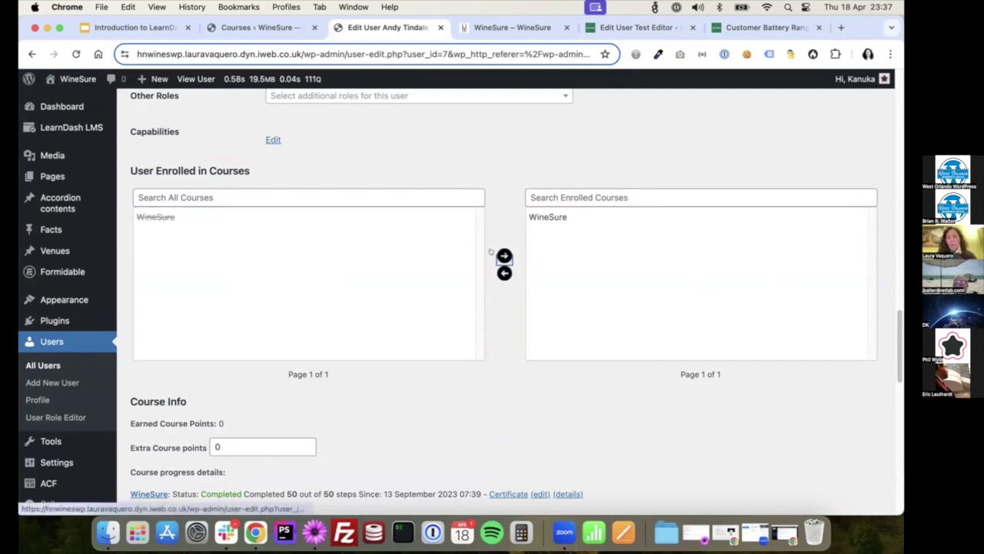
# Step: Review the user's course progress and test details, including venue Boat Inn
pyautogui.scroll(-5, 549, 396)
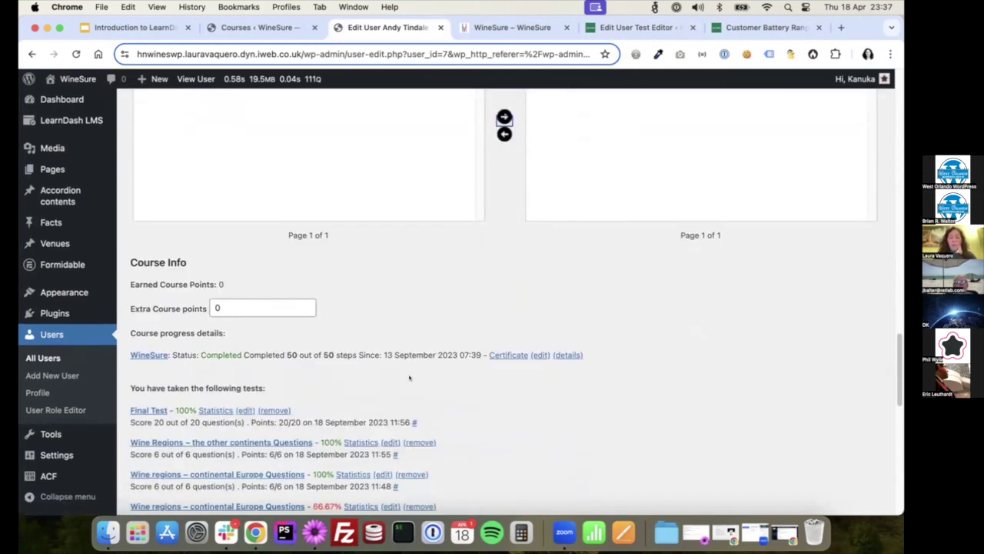
pyautogui.scroll(-4, 300, 367)
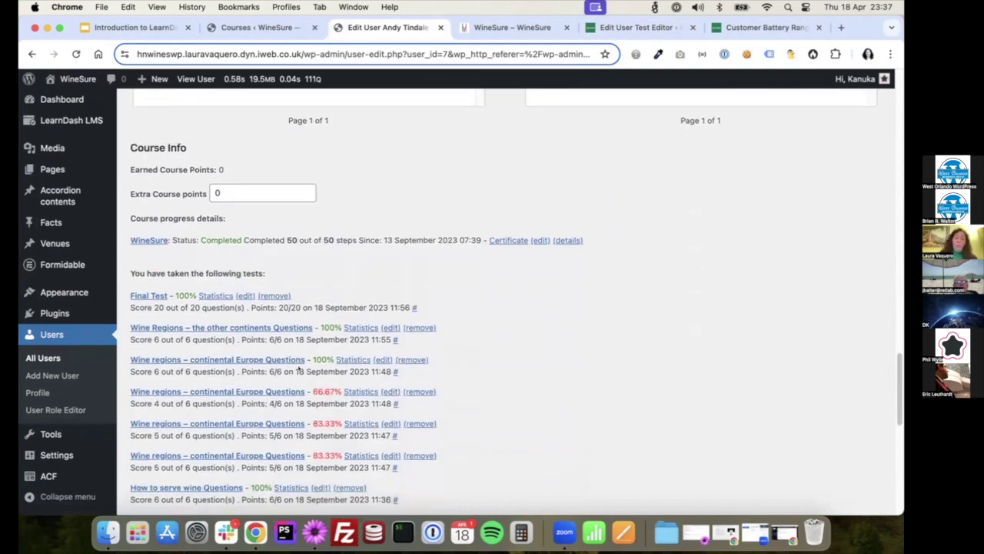
pyautogui.scroll(-10, 300, 366)
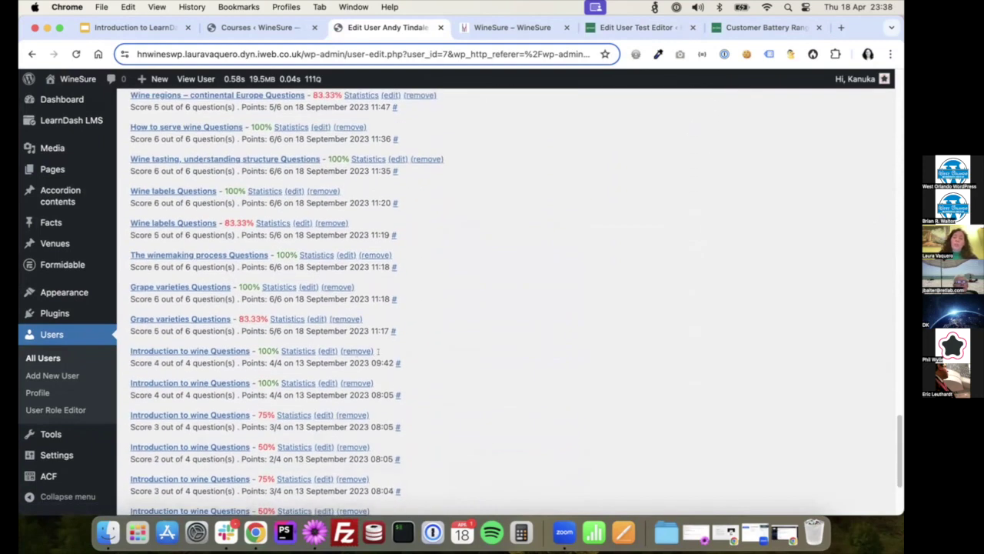
pyautogui.scroll(1, 395, 373)
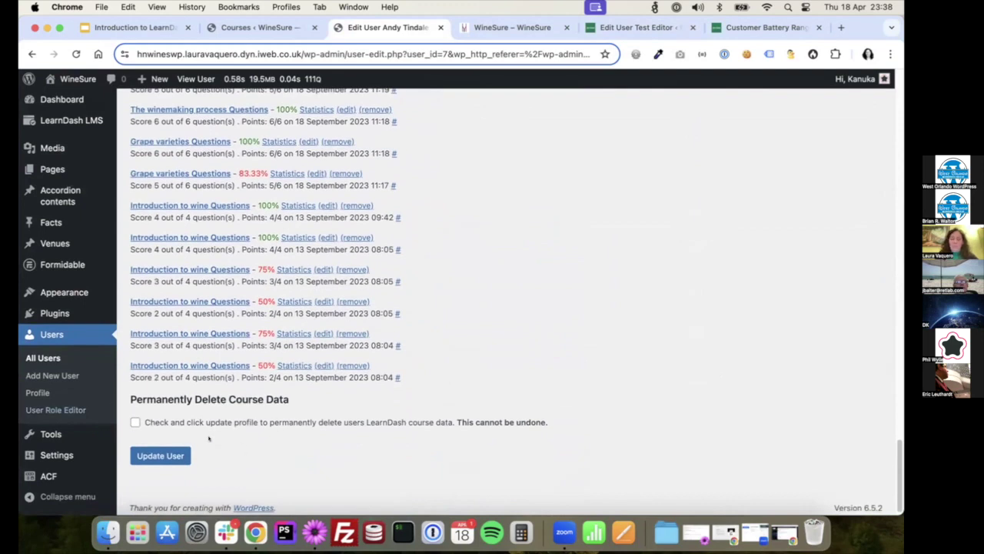
pyautogui.scroll(8, 407, 431)
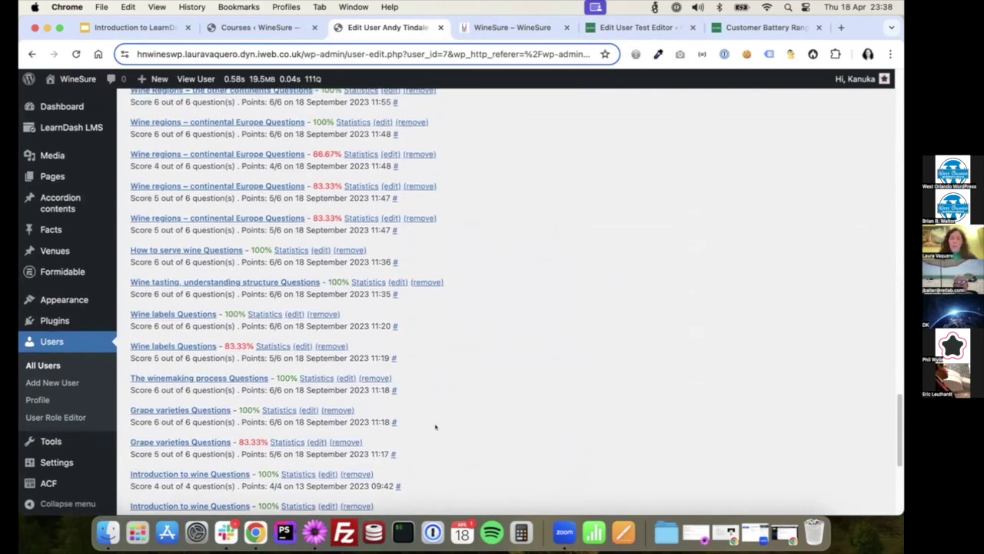
pyautogui.scroll(4, 435, 427)
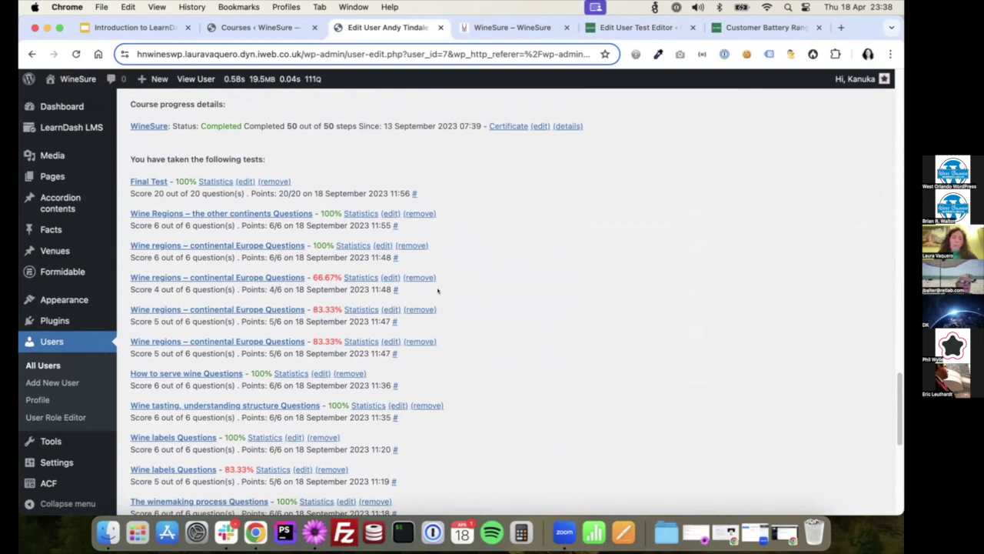
pyautogui.scroll(10, 456, 290)
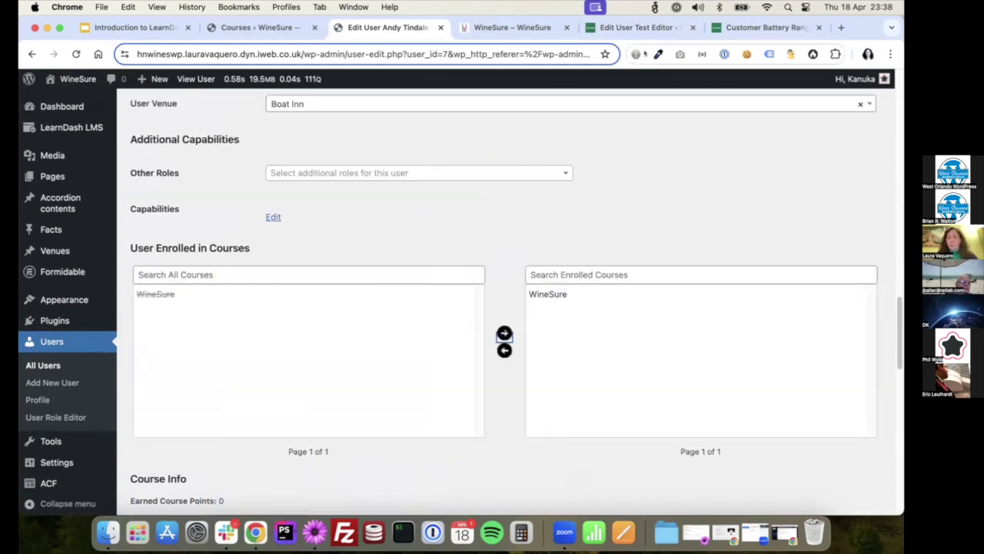
# Step: Return to the Customer Battery Range Overview course page, still Not Started with five modules
pyautogui.click(641, 29)
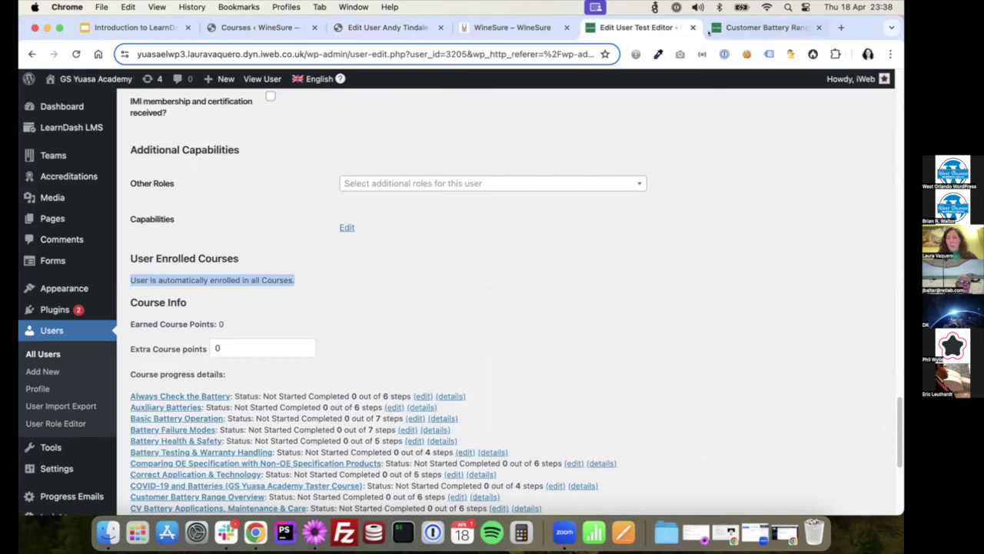
pyautogui.hotkey('ctrl', 'Tab')
pyautogui.scroll(-2, 477, 252)
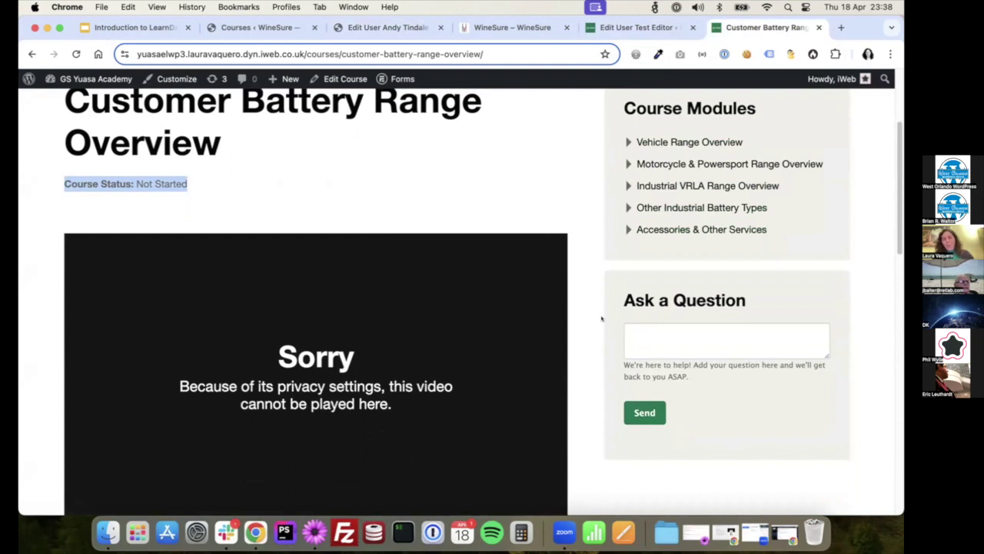
pyautogui.scroll(5, 602, 319)
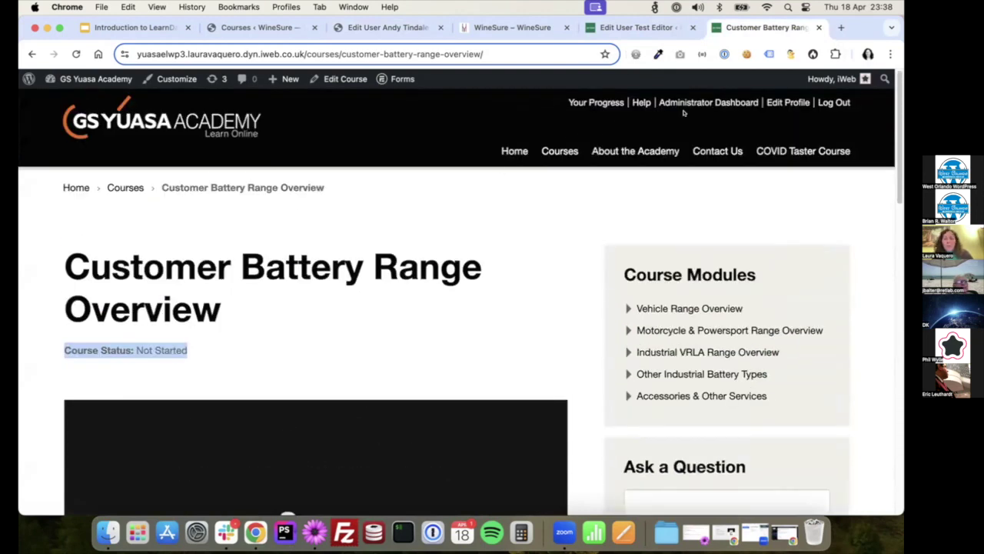
# Step: Open the front-end Administrator Dashboard and scroll its user table
pyautogui.click(722, 101)
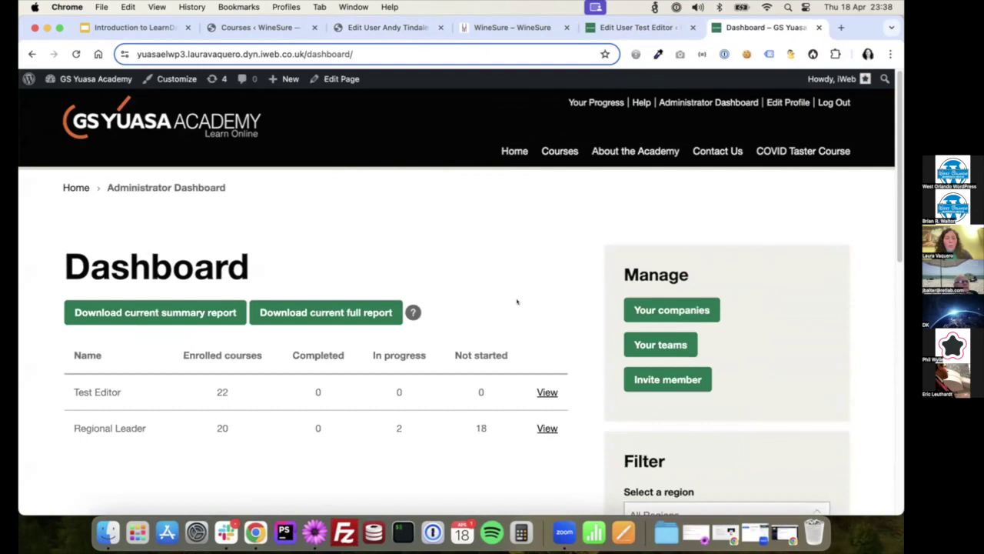
pyautogui.scroll(-2, 544, 300)
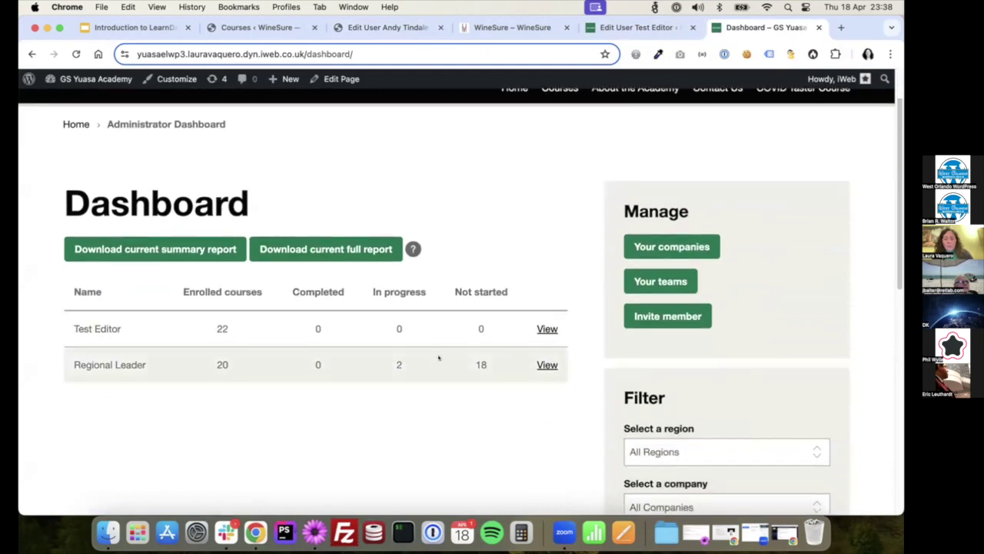
pyautogui.scroll(-1, 163, 343)
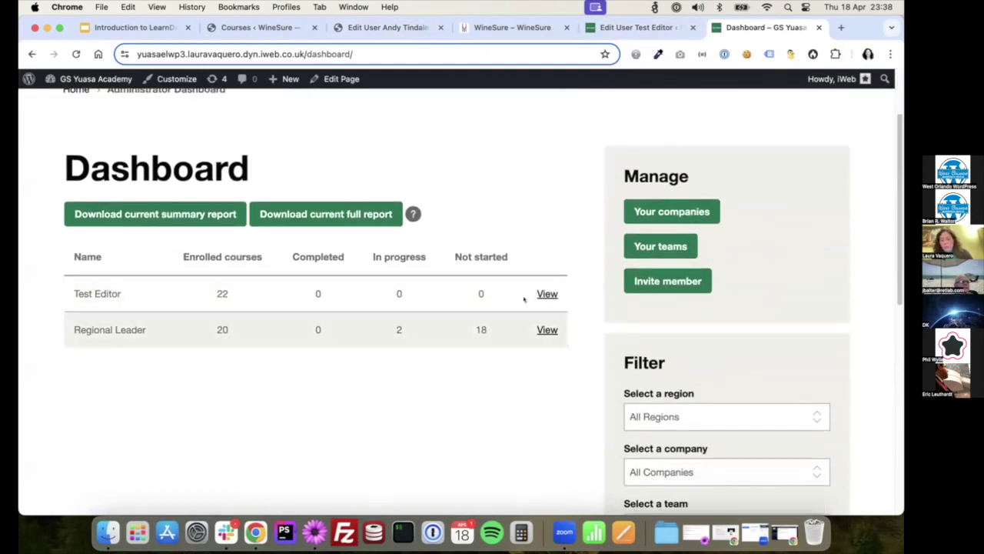
# Step: Review Test Editor's 22 registered courses, each Not Started at 0 of 7 steps
pyautogui.click(547, 294)
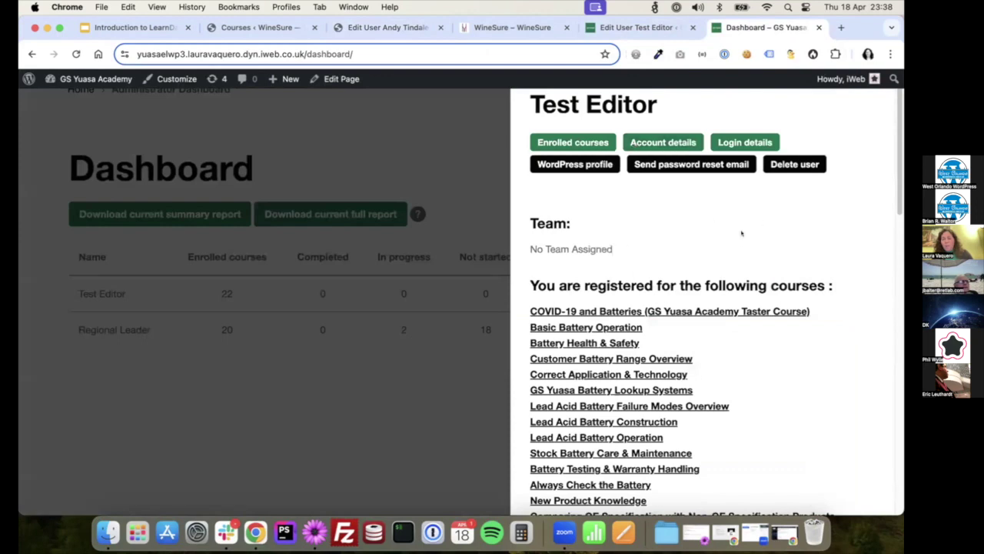
pyautogui.scroll(-5, 742, 233)
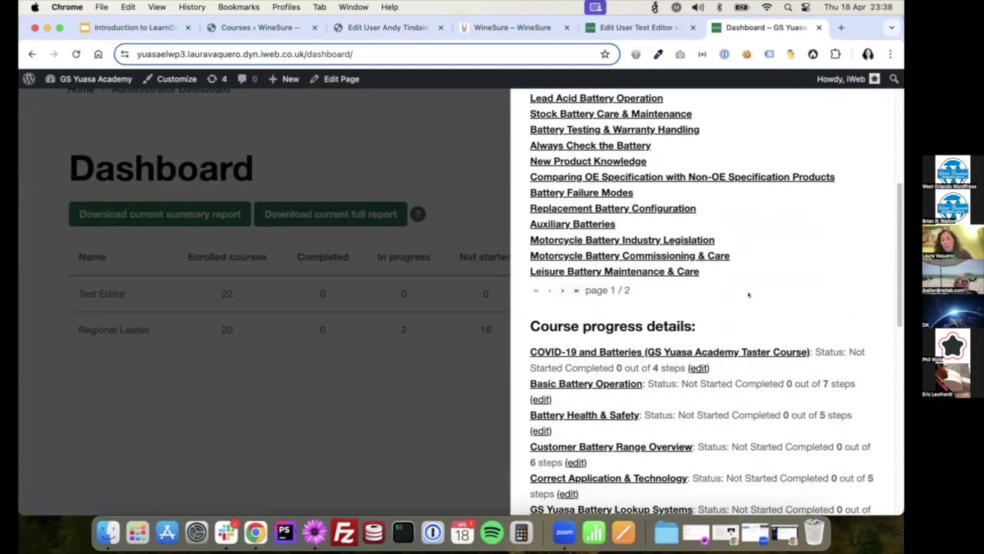
pyautogui.scroll(5, 665, 323)
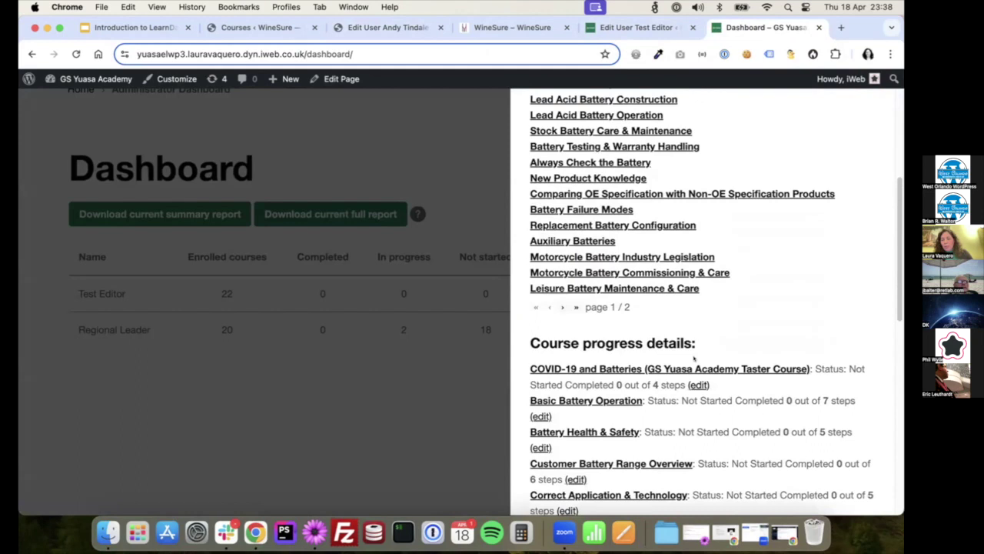
pyautogui.scroll(-3, 645, 336)
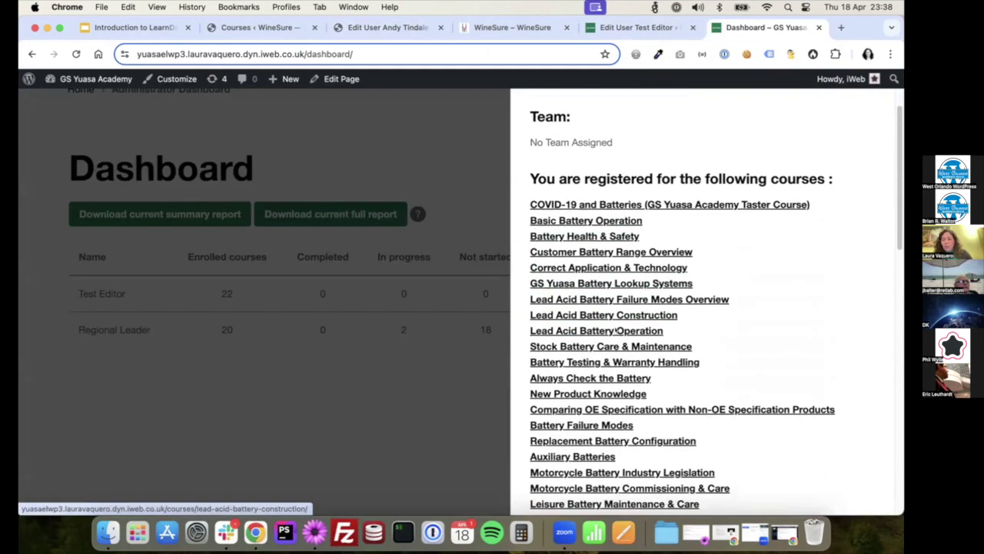
pyautogui.scroll(-5, 692, 342)
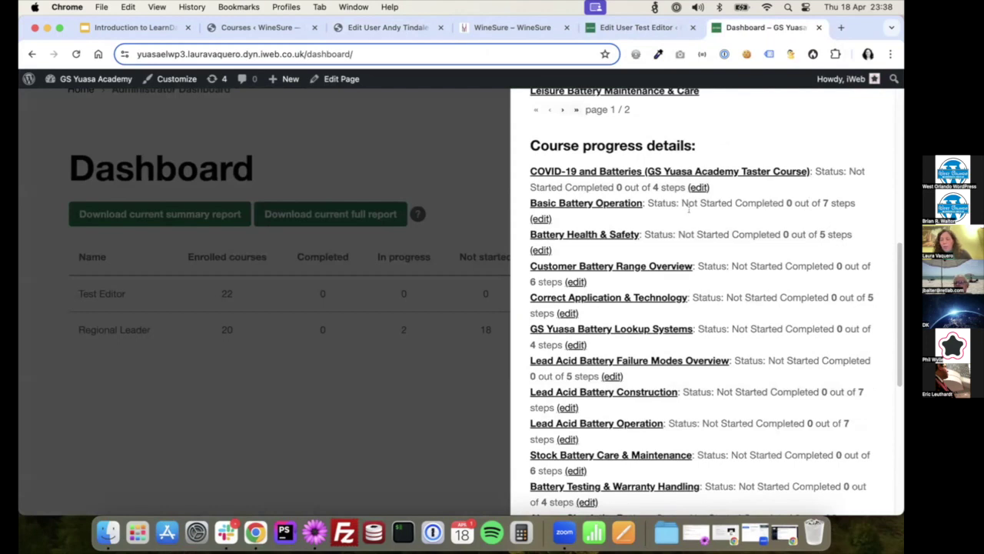
pyautogui.moveTo(787, 202); pyautogui.dragTo(857, 201)
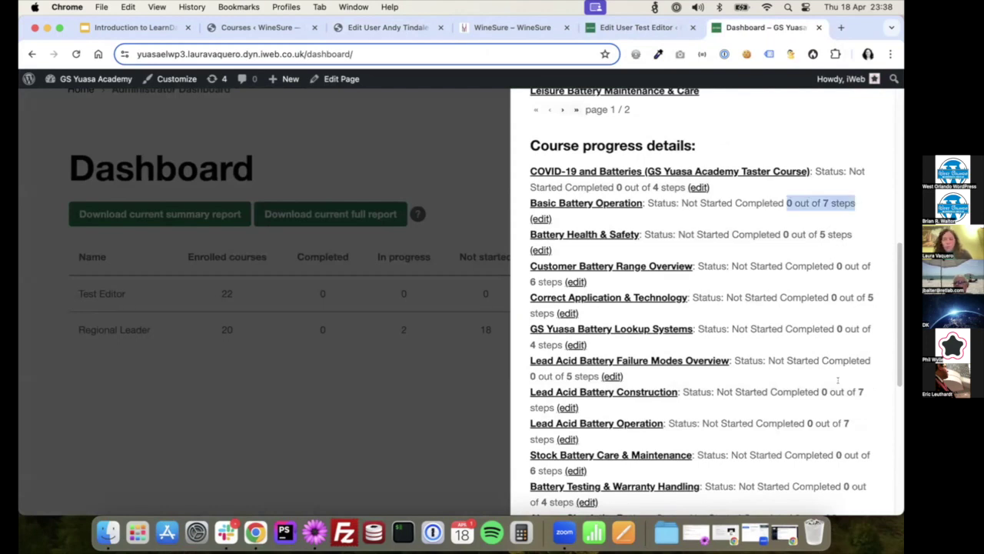
pyautogui.scroll(-6, 838, 379)
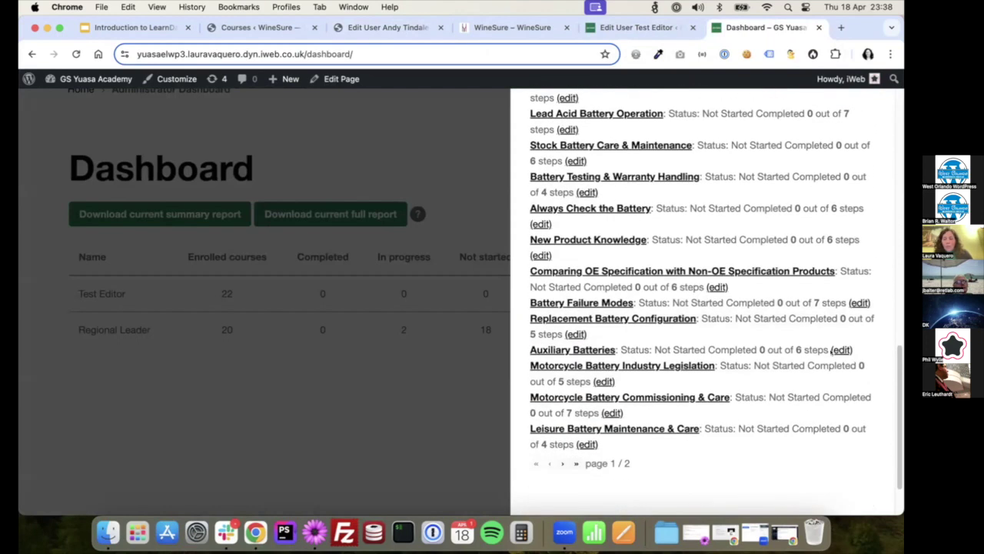
pyautogui.scroll(10, 824, 341)
pyautogui.scroll(1, 769, 242)
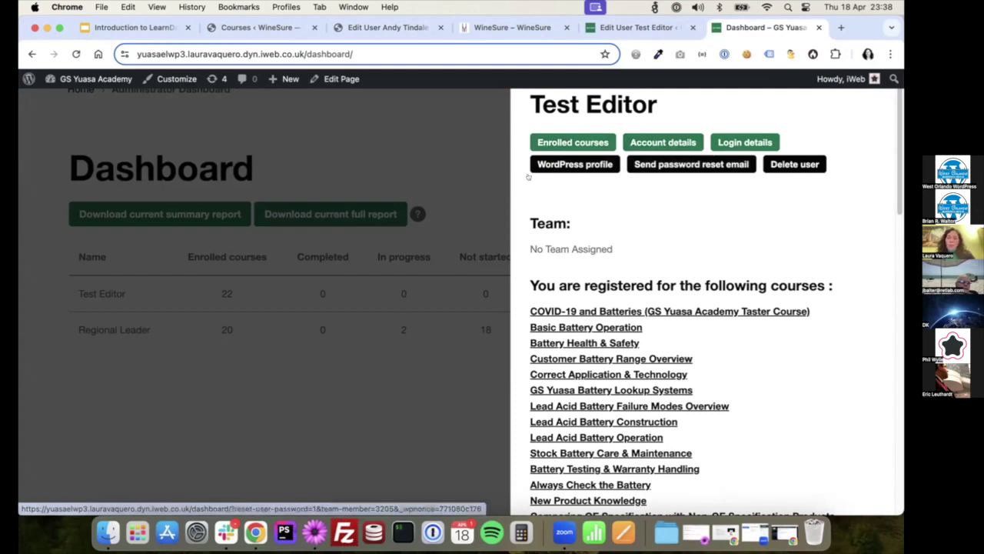
# Step: Browse Test Editor's enrolled courses checklist
pyautogui.click(545, 147)
pyautogui.scroll(-4, 238, 343)
pyautogui.scroll(-3, 243, 351)
pyautogui.scroll(10, 257, 350)
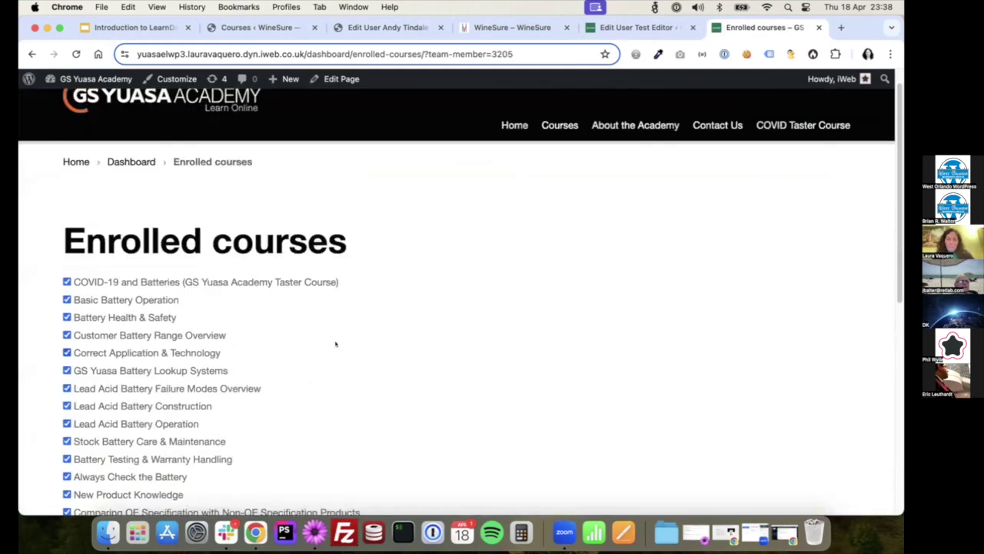
# Step: Go back to the Administrator Dashboard summary showing 22 and 20 enrolled courses
pyautogui.click(132, 160)
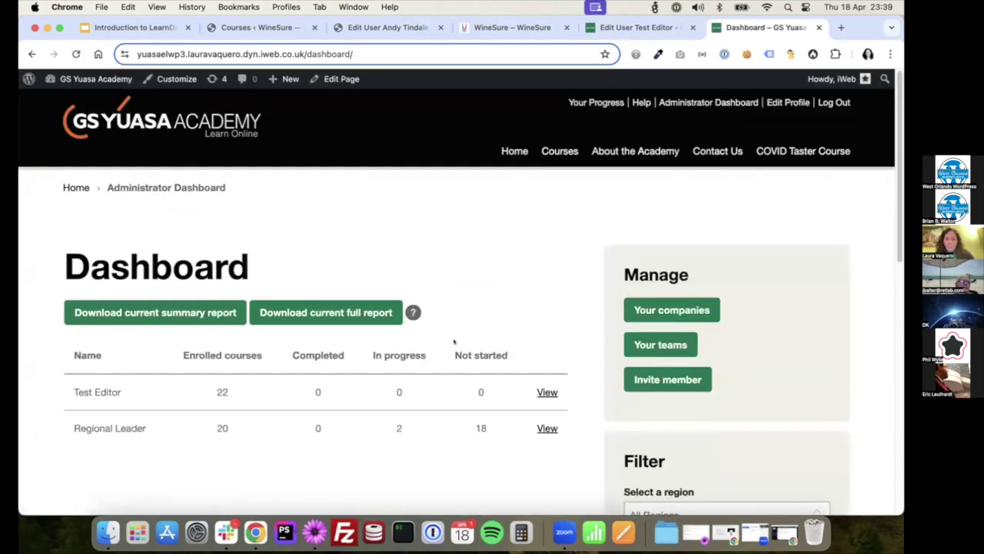
pyautogui.scroll(-2, 385, 331)
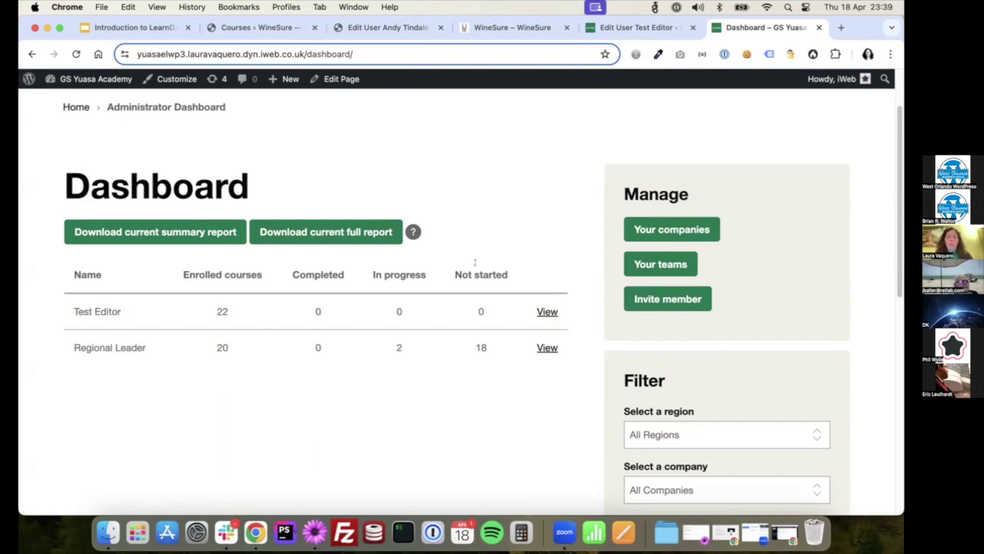
pyautogui.scroll(2, 307, 312)
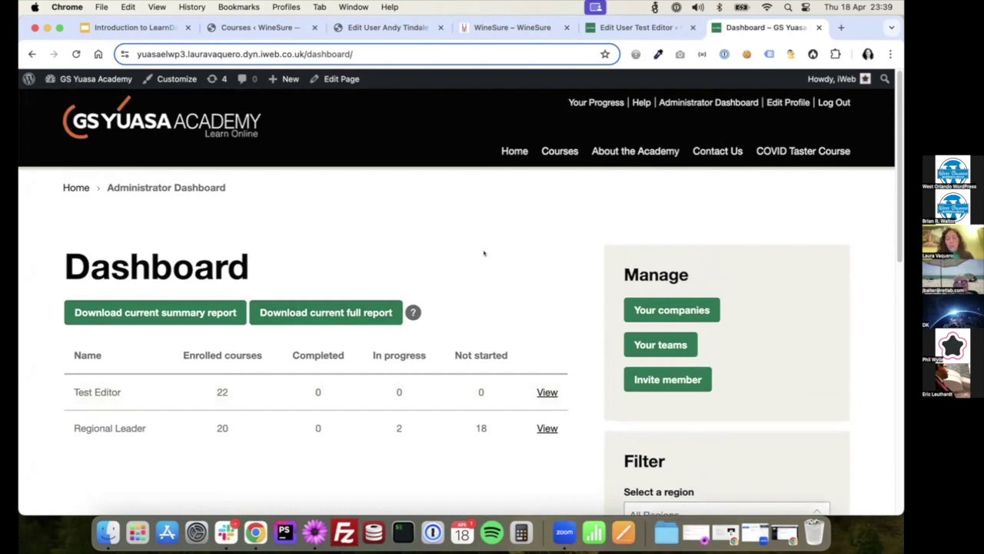
# Step: Look over the list of managed companies
pyautogui.click(677, 308)
pyautogui.scroll(-2, 503, 404)
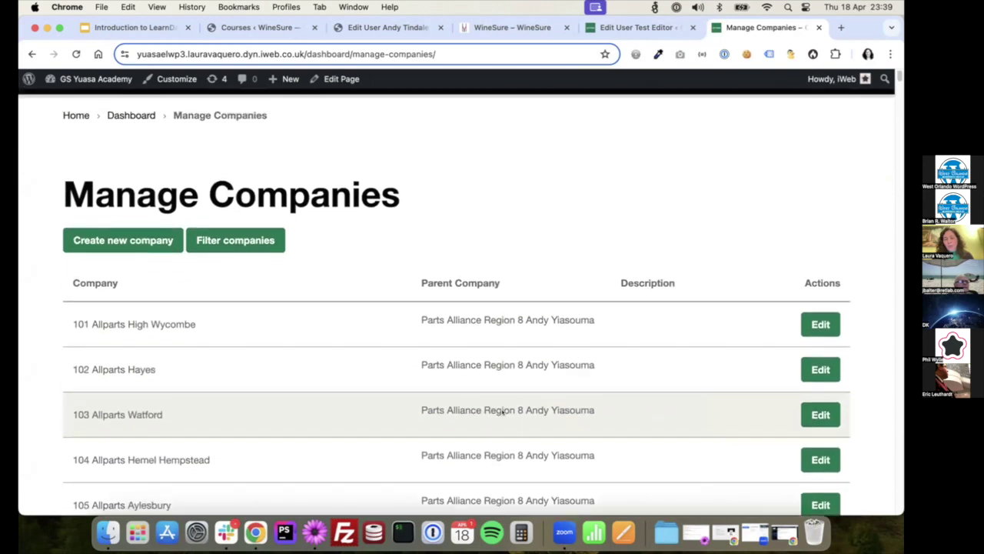
pyautogui.scroll(2, 503, 413)
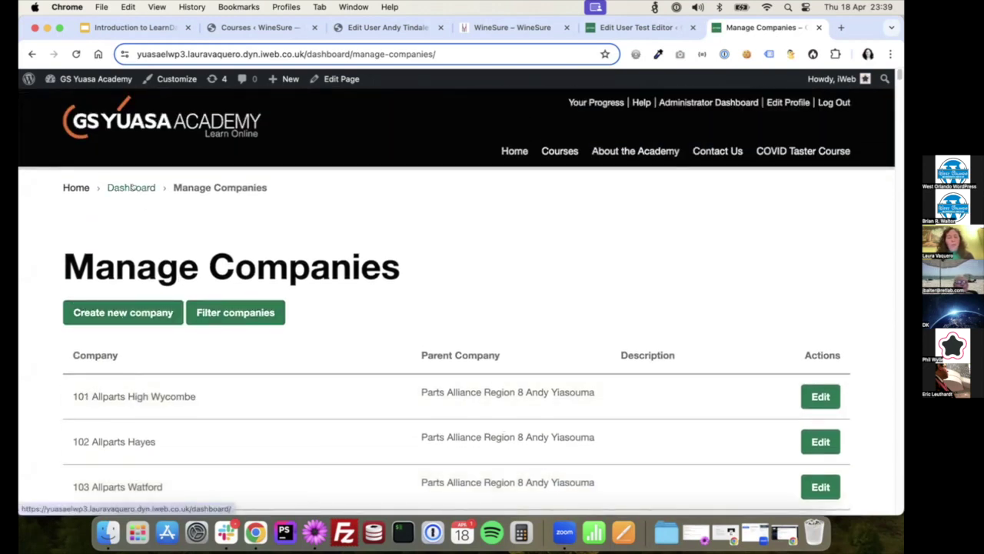
# Step: Go to the Invite a New Team Member page with its terms and CSV import option
pyautogui.click(130, 188)
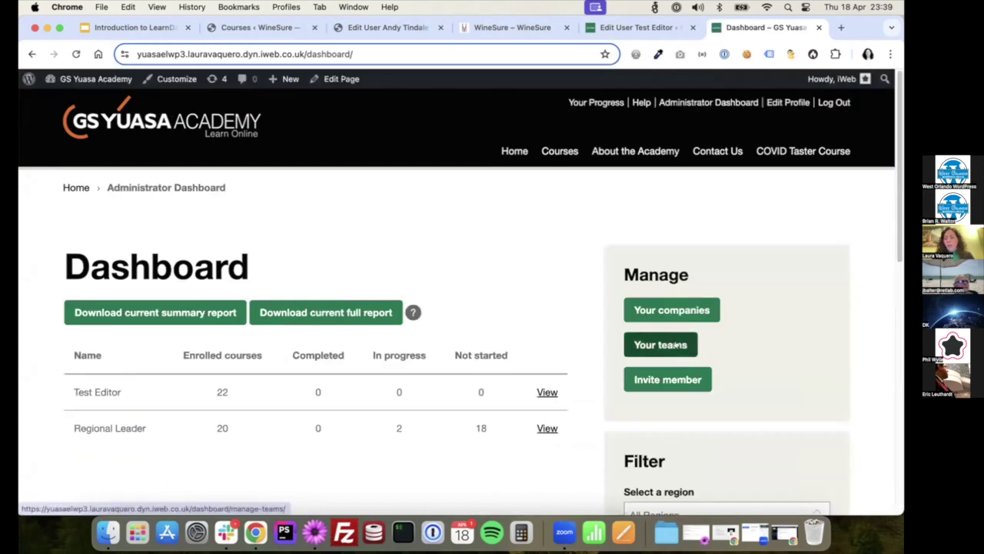
pyautogui.click(677, 374)
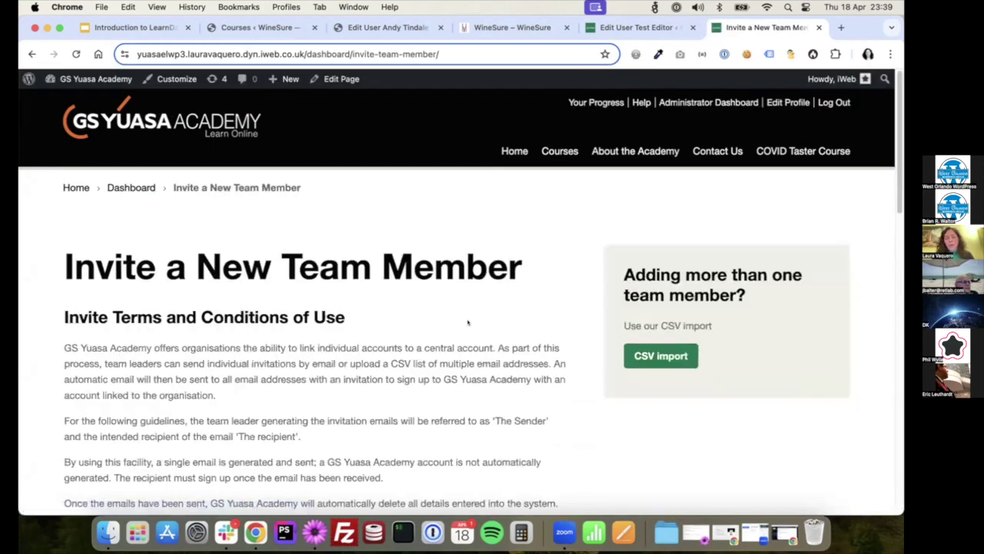
pyautogui.scroll(-5, 474, 328)
pyautogui.scroll(3, 514, 353)
pyautogui.scroll(3, 514, 353)
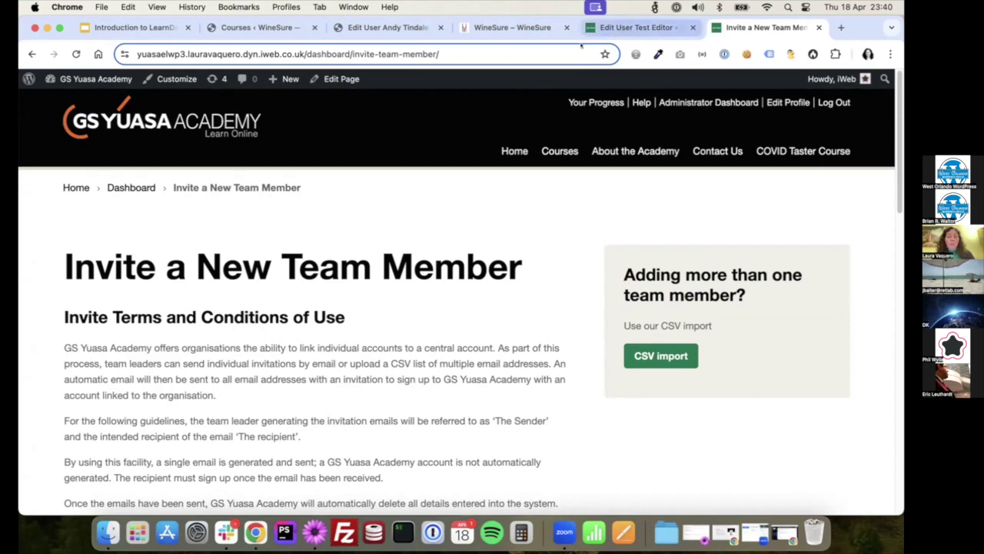
# Step: Show the Teams list of 626 teams in WordPress admin and highlight a team code
pyautogui.click(620, 27)
pyautogui.click(134, 156)
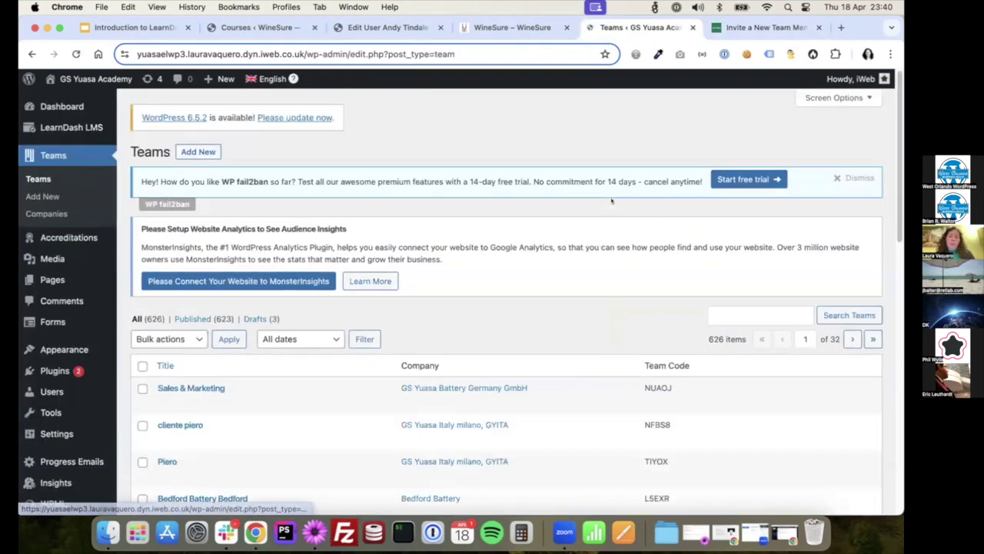
pyautogui.scroll(-3, 677, 323)
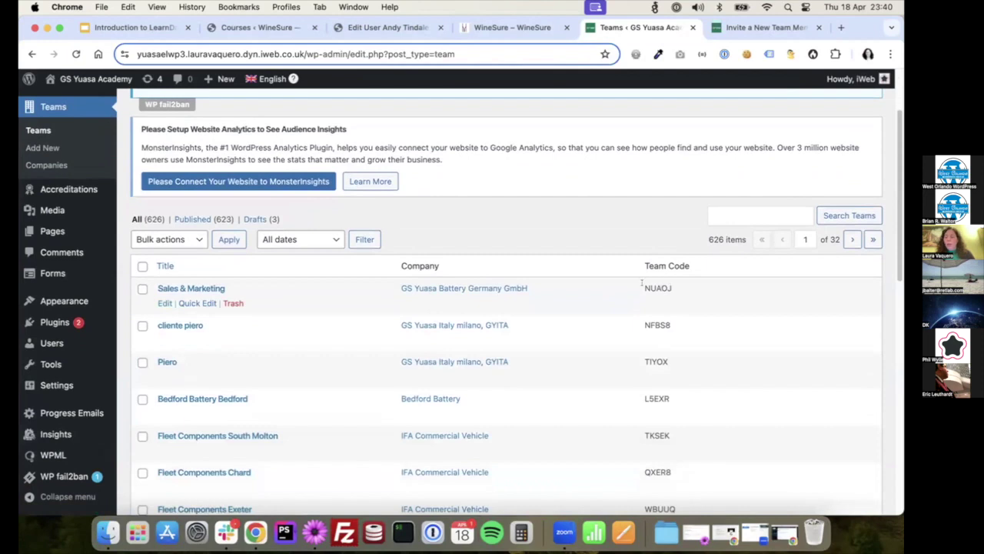
pyautogui.moveTo(643, 289); pyautogui.dragTo(675, 289)
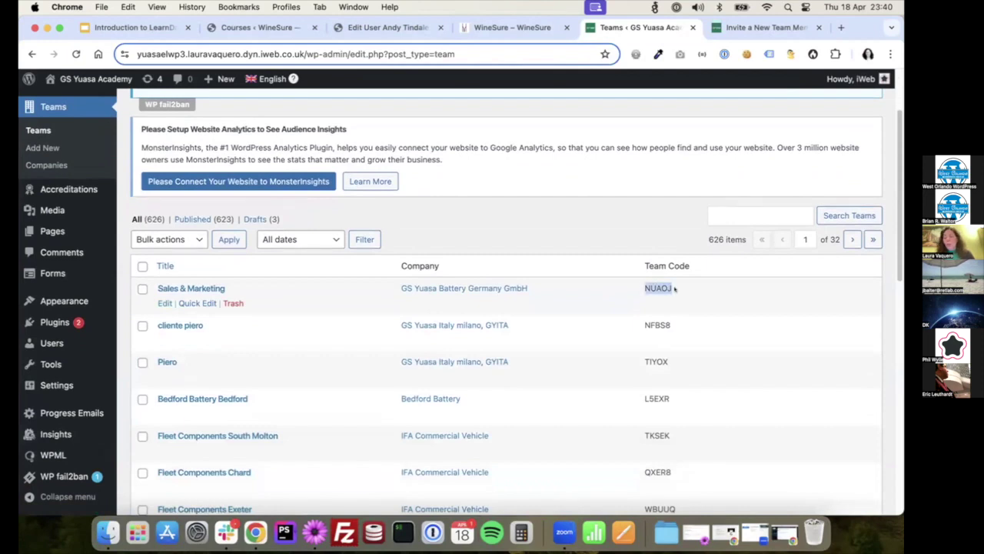
pyautogui.click(604, 223)
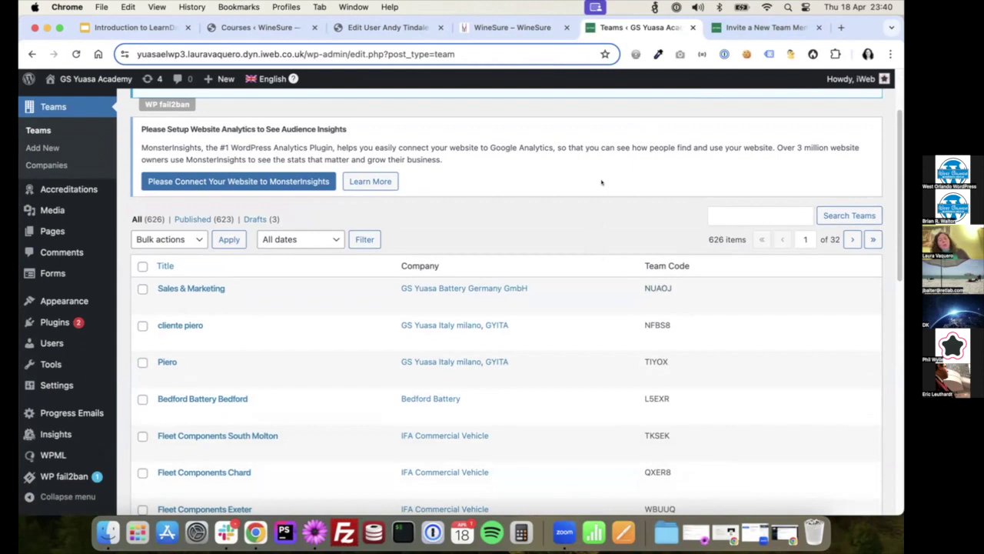
pyautogui.scroll(1, 583, 224)
pyautogui.scroll(2, 583, 224)
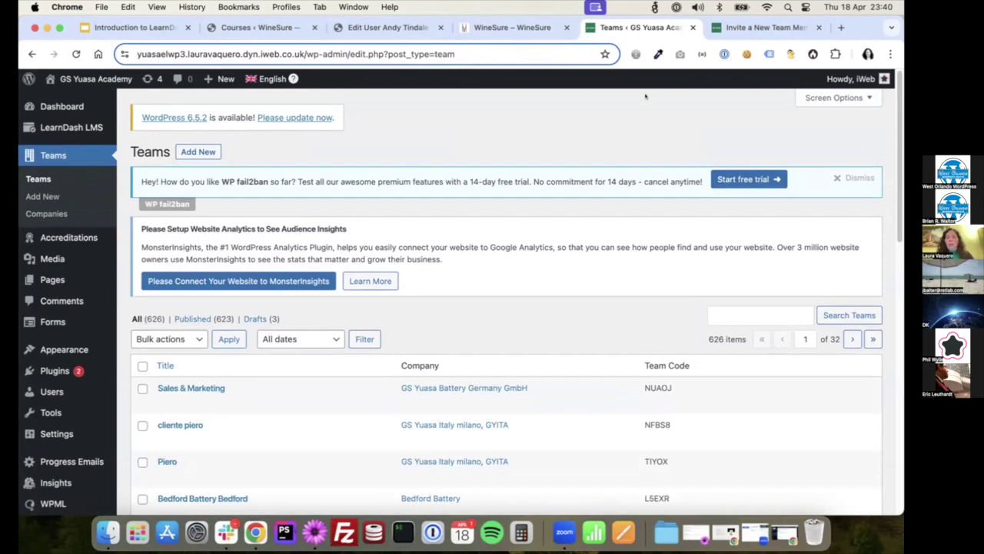
# Step: Switch back to the Invite a New Team Member browser tab
pyautogui.click(744, 27)
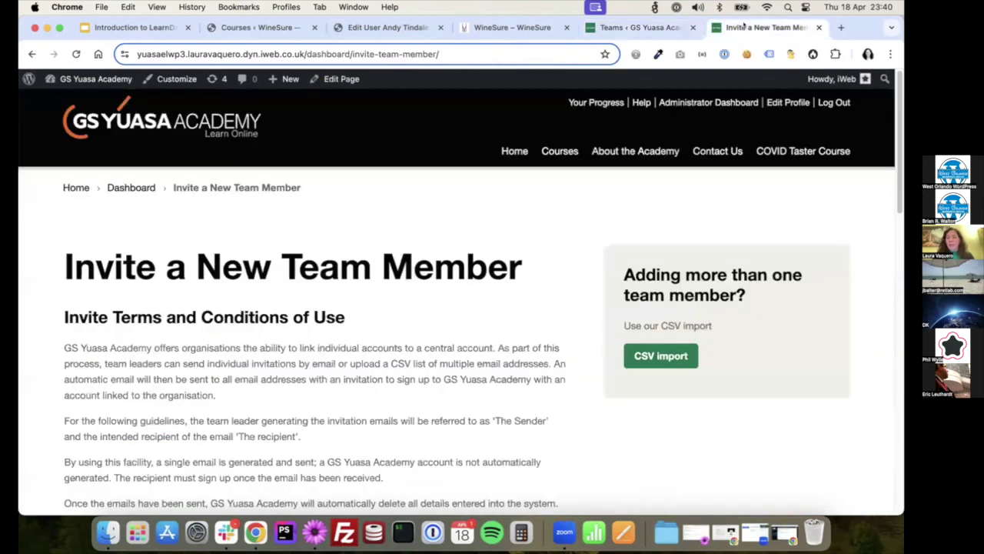